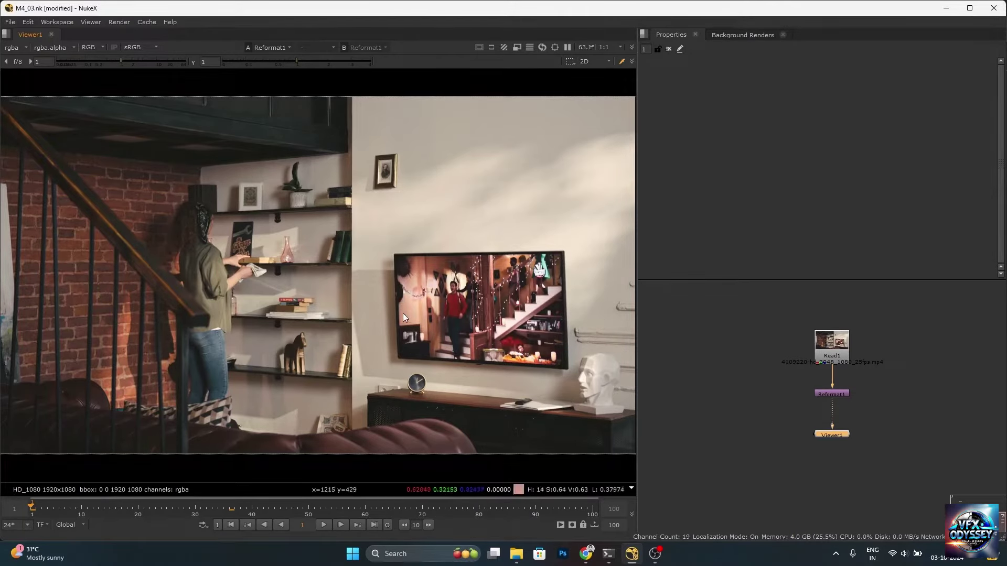
- Show the footage's luminance in the viewer instead of full RGB colour
scroll(442, 378, down, 3)
scroll(441, 377, up, 4)
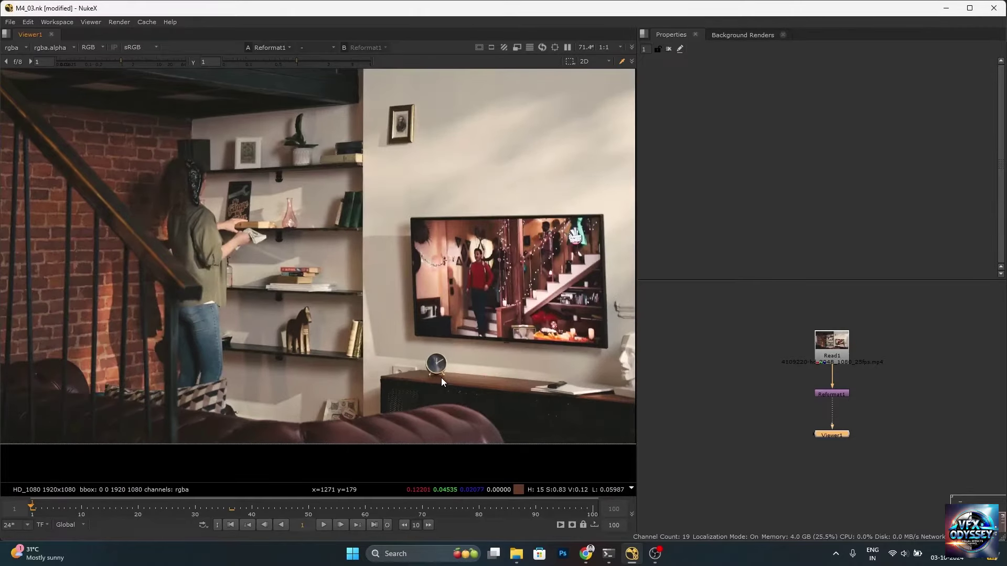
scroll(441, 377, up, 5)
scroll(440, 377, down, 7)
scroll(442, 288, up, 5)
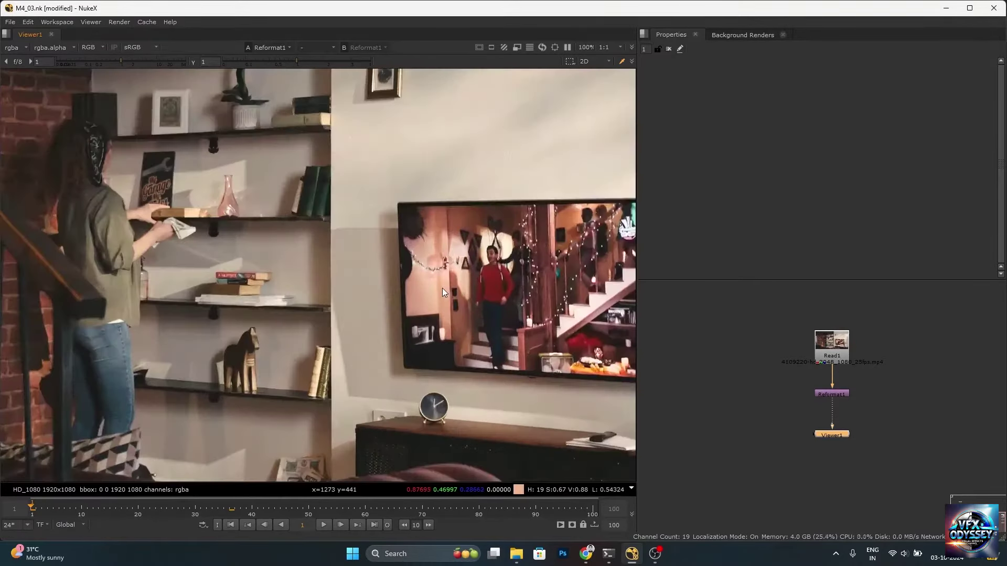
scroll(442, 288, down, 4)
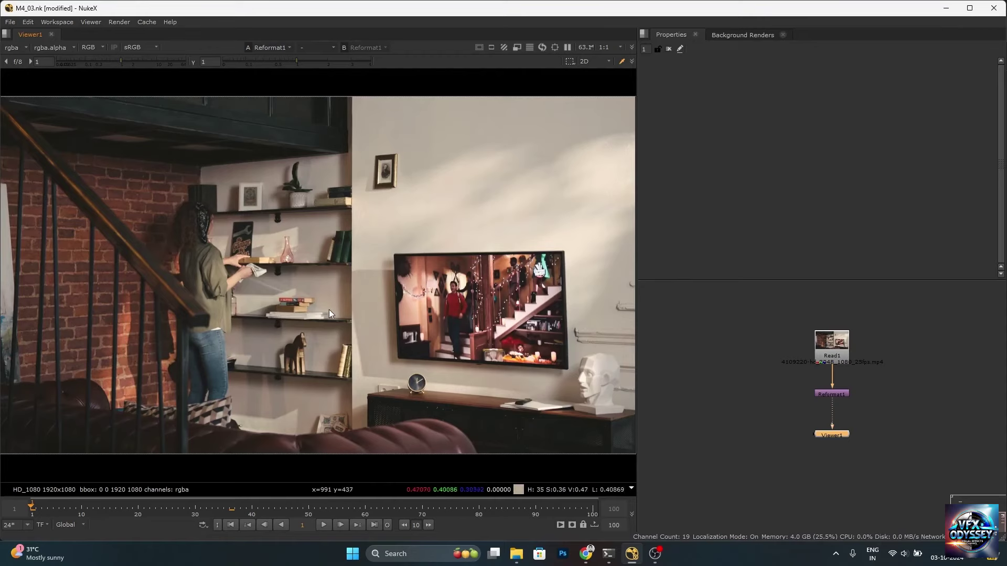
key(y)
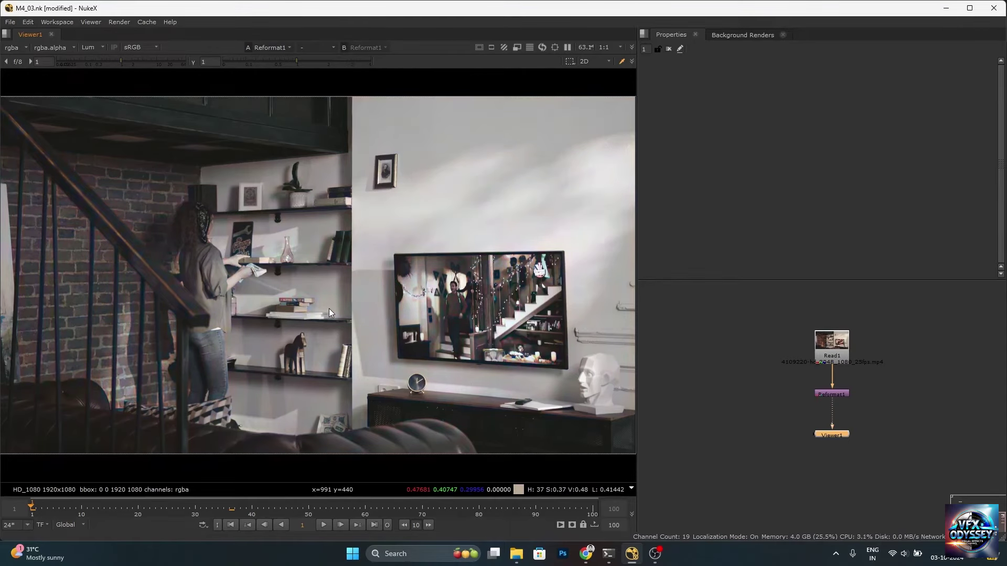
- Examine the clock and the cabinet front below it in luminance for high-contrast tracking points
scroll(347, 244, down, 2)
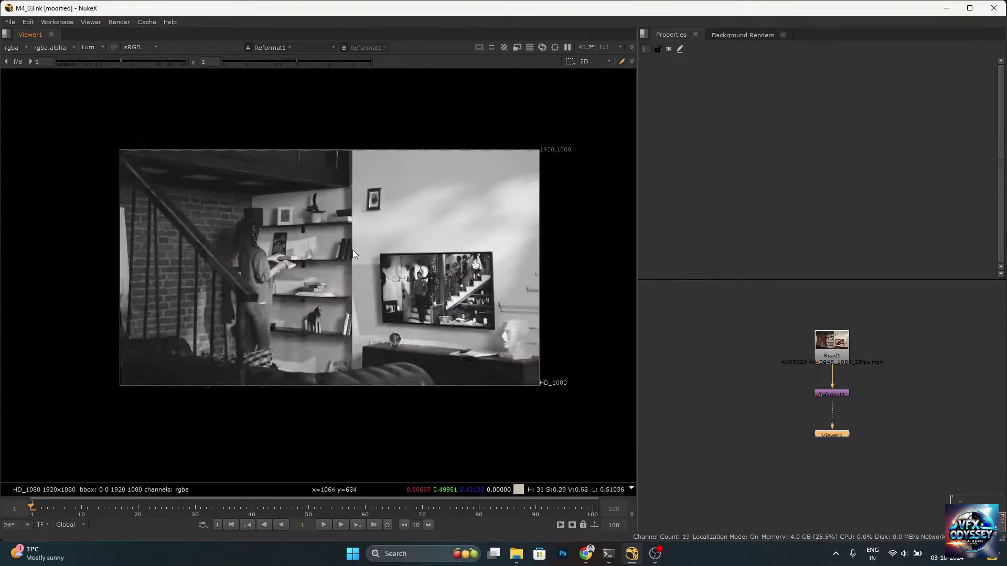
scroll(389, 353, up, 4)
scroll(411, 308, up, 3)
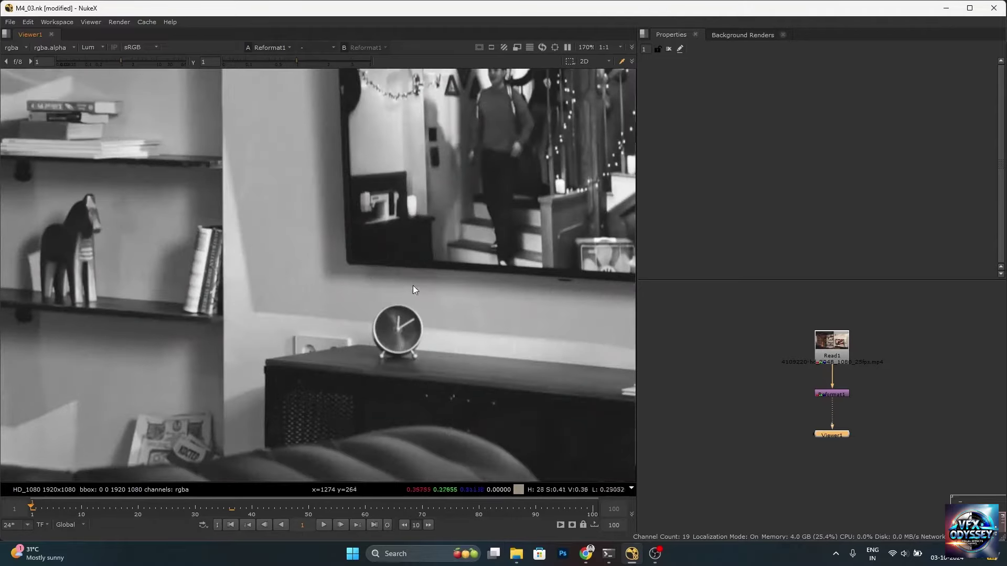
scroll(385, 303, down, 3)
scroll(406, 338, up, 3)
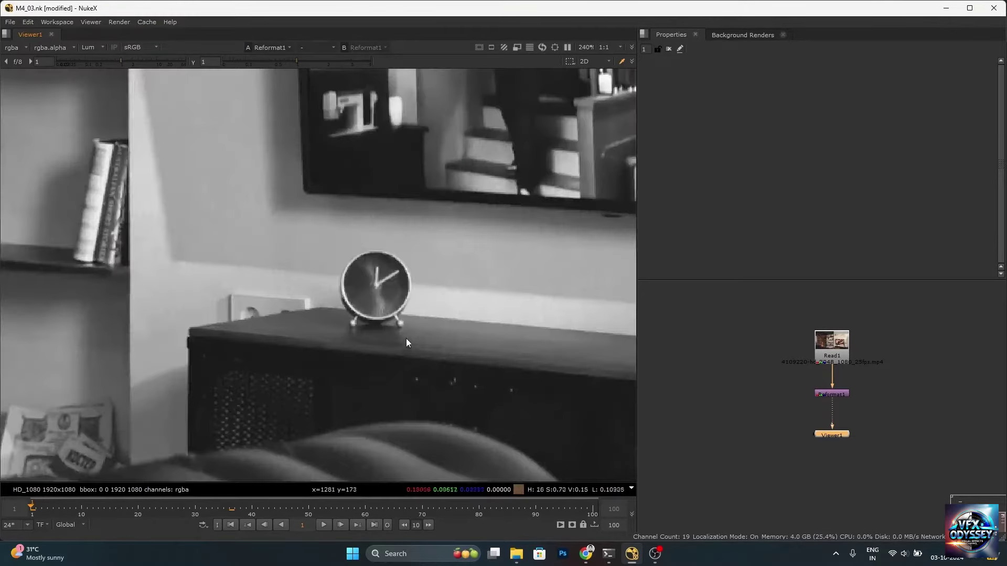
scroll(402, 327, down, 2)
scroll(402, 326, up, 5)
scroll(424, 360, up, 3)
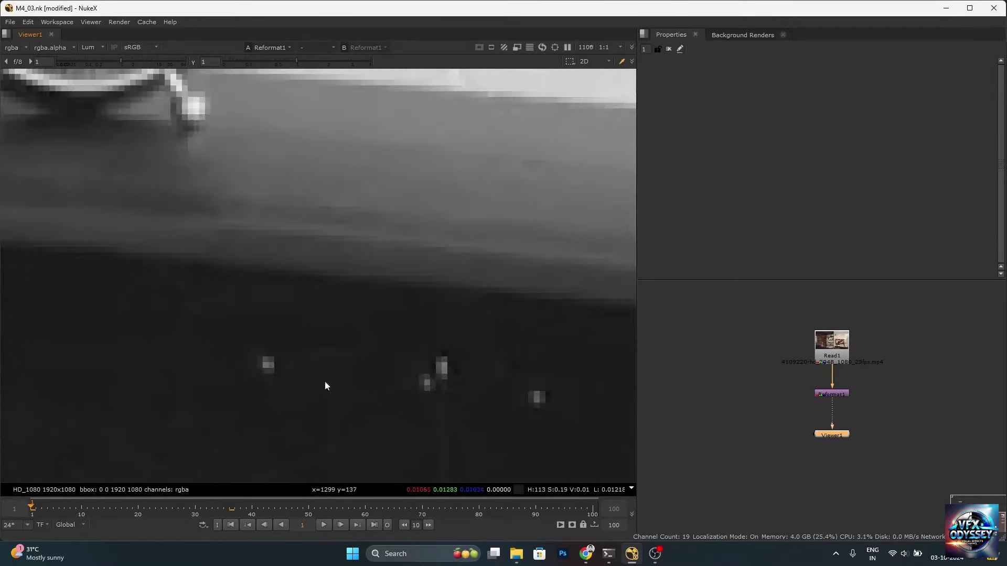
scroll(278, 338, down, 3)
- Play the close-up of the clock and cabinet and stop playback at frame 36
key(l)
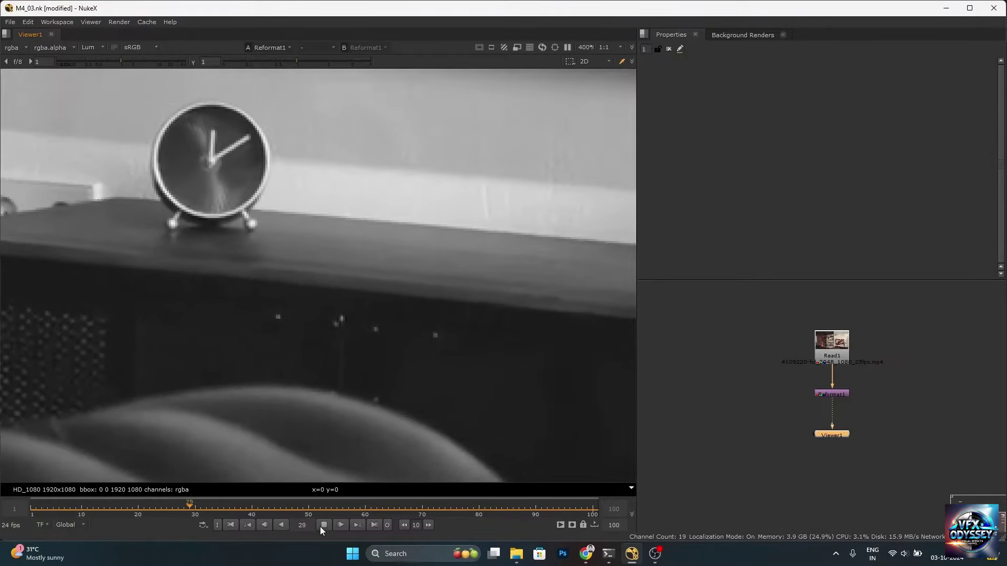
click(324, 525)
scroll(137, 196, up, 2)
scroll(109, 203, down, 2)
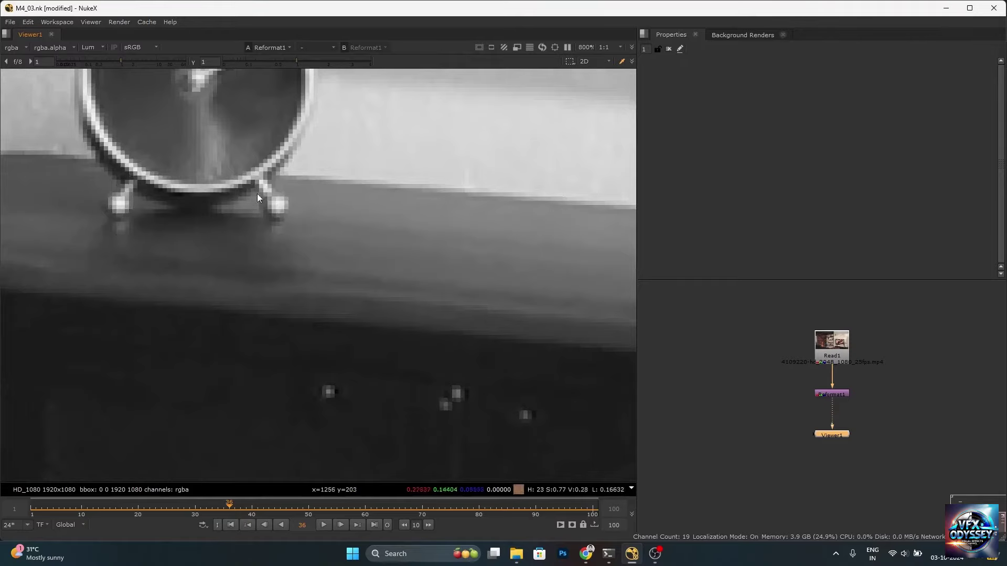
- Examine the cabinet dots, the shelf brackets and the clock's feet at frame 36 as candidate tracking points
scroll(402, 287, down, 4)
scroll(439, 248, down, 1)
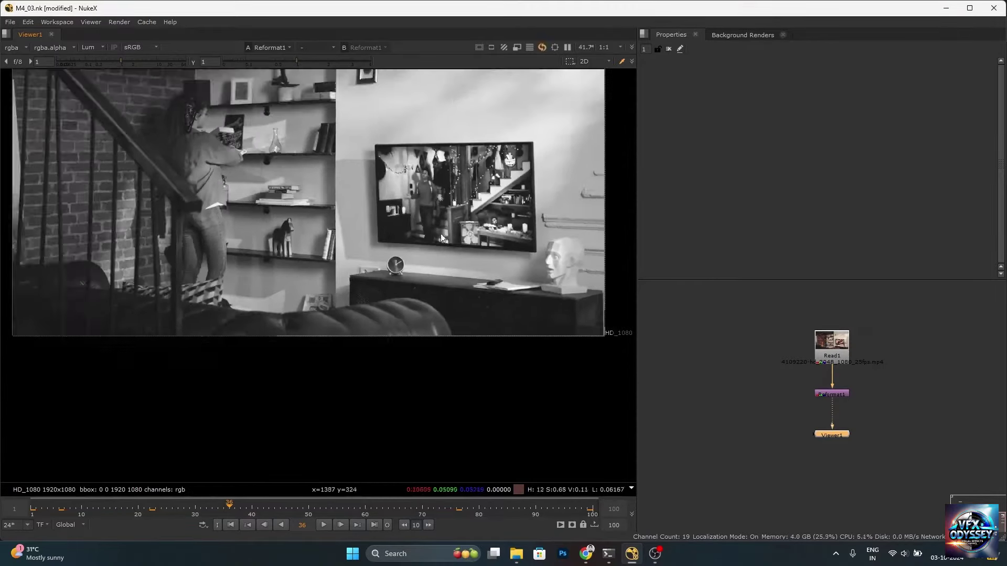
scroll(432, 208, up, 2)
scroll(404, 349, up, 3)
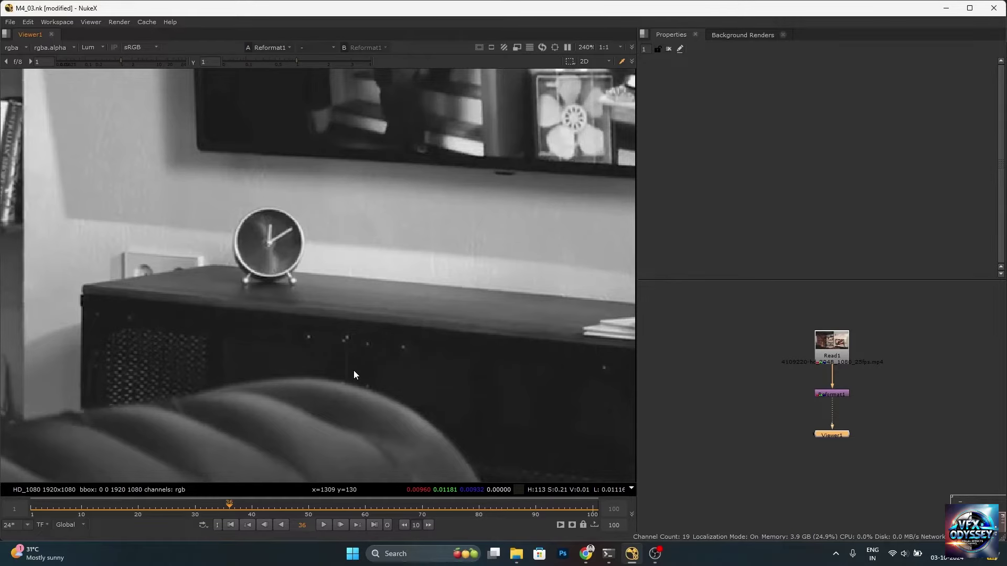
scroll(354, 370, down, 6)
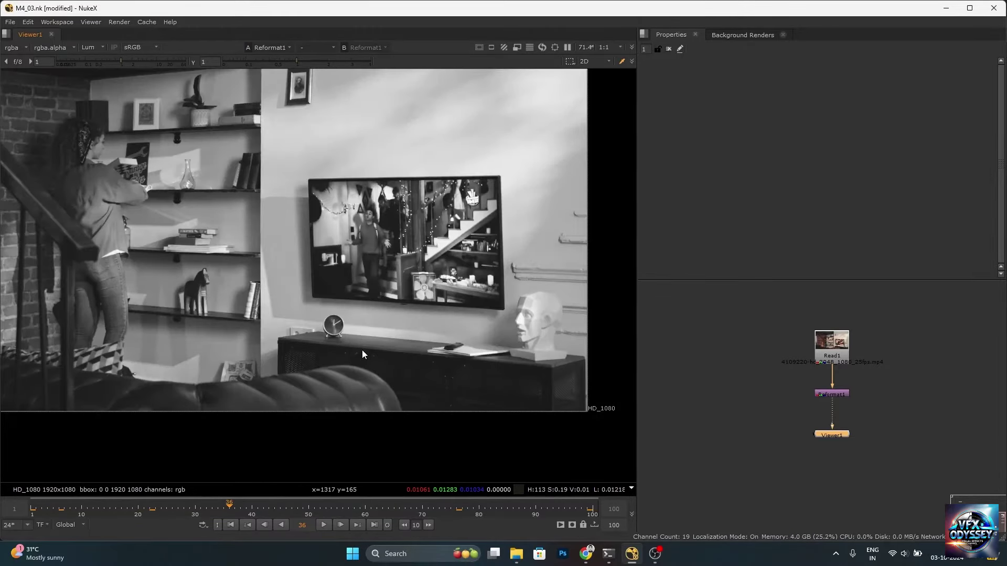
scroll(361, 350, down, 3)
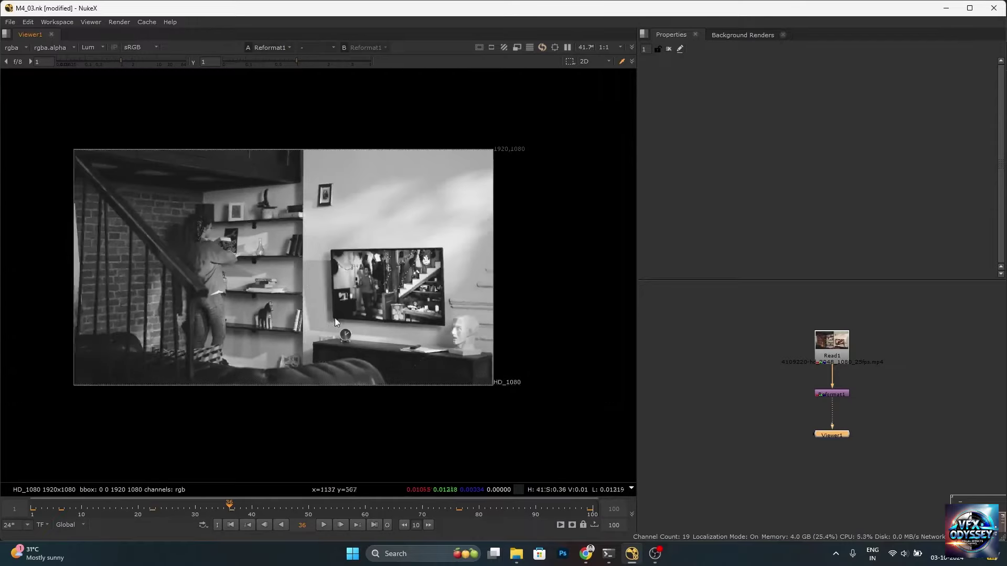
scroll(296, 264, up, 4)
scroll(203, 178, down, 5)
scroll(191, 146, up, 8)
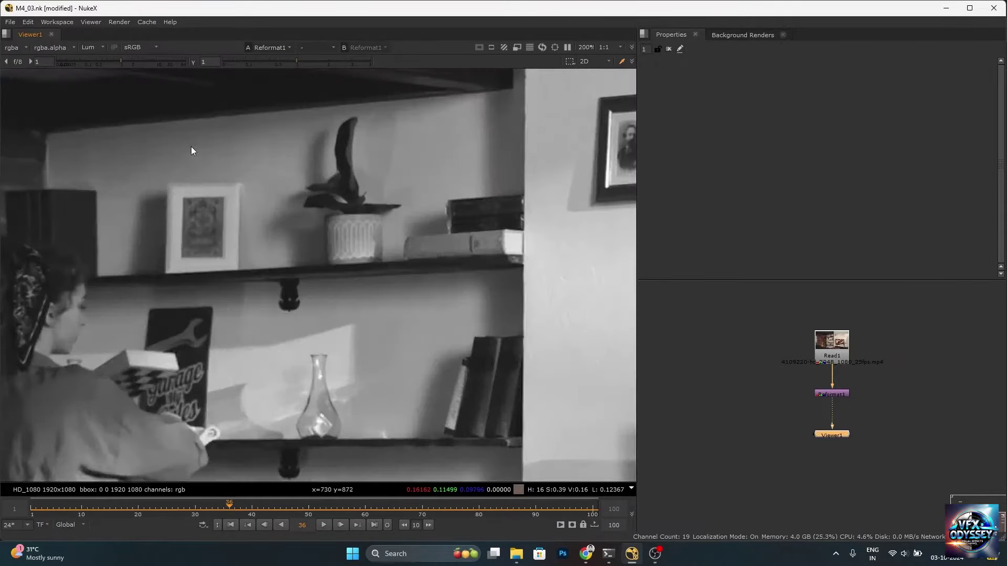
scroll(294, 245, up, 5)
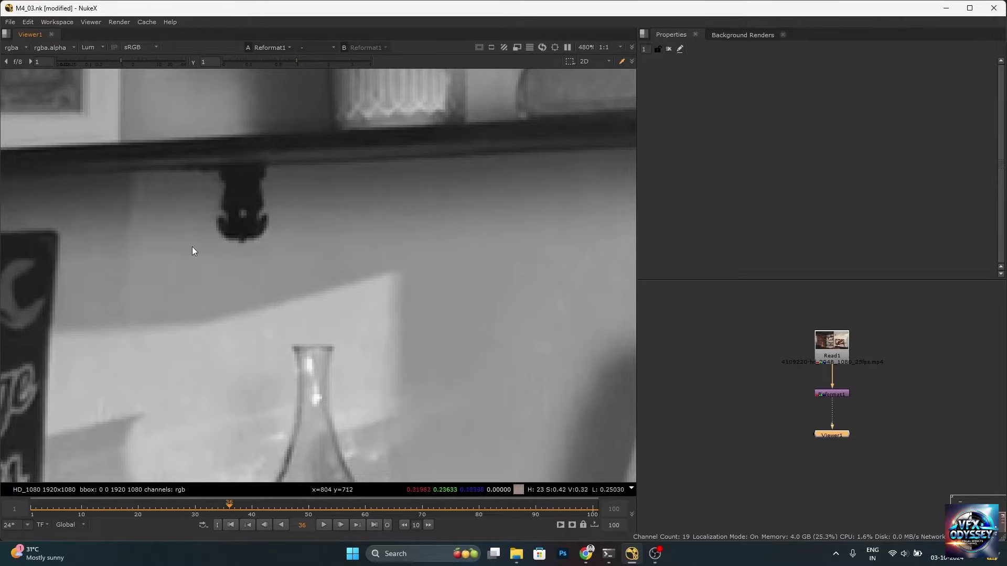
scroll(240, 192, down, 4)
scroll(238, 192, down, 3)
scroll(378, 352, up, 7)
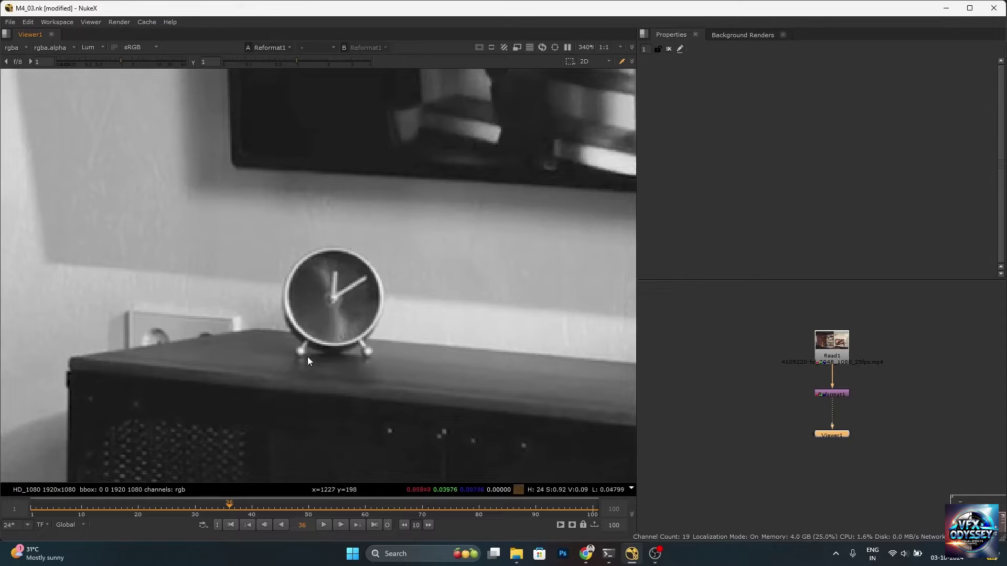
scroll(308, 358, up, 3)
scroll(281, 343, down, 3)
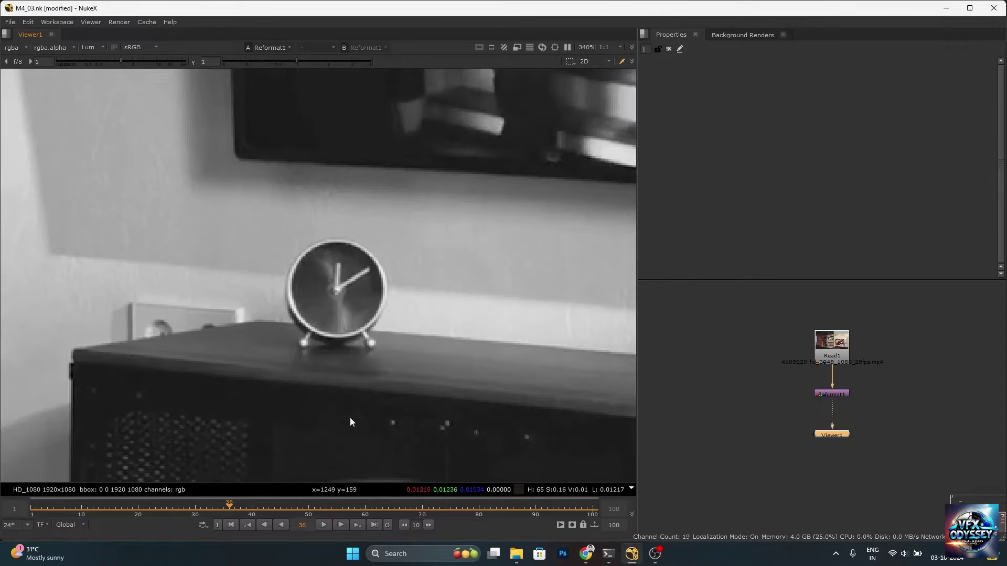
- Return to the first frame and insert a Tracker node between Reformat1 and Viewer1
click(231, 525)
drag(841, 438, 845, 502)
click(839, 395)
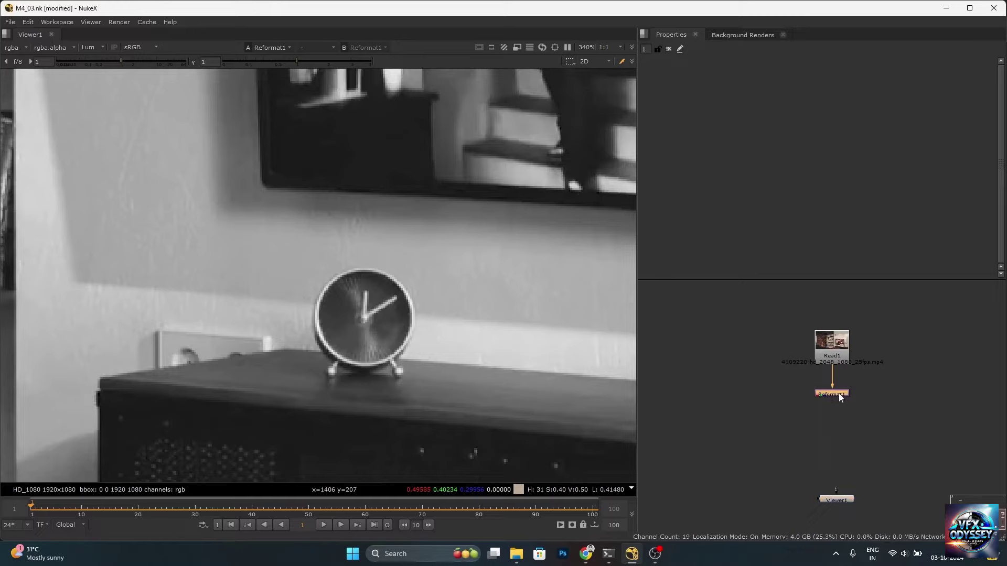
key(Tab)
text(trac)
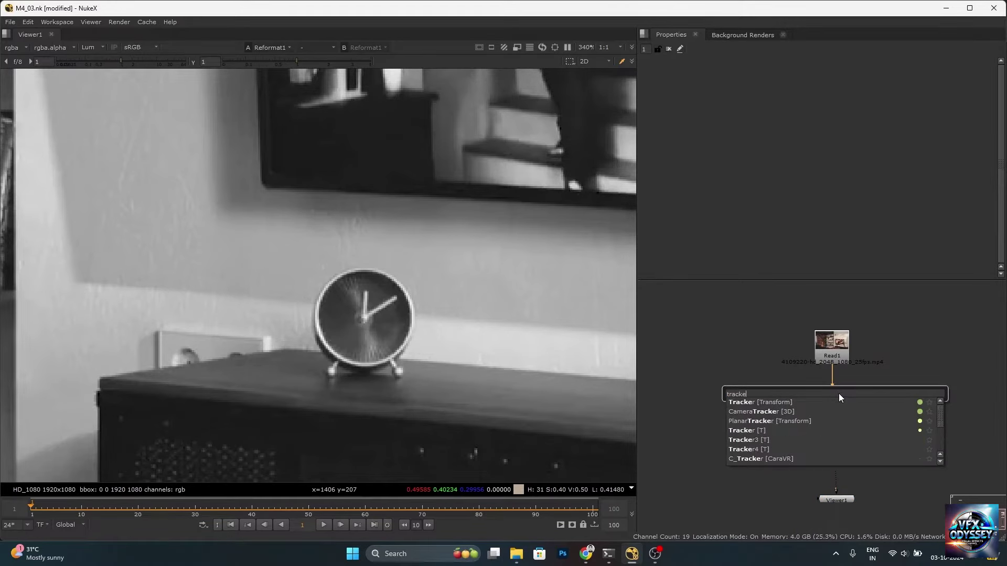
click(841, 403)
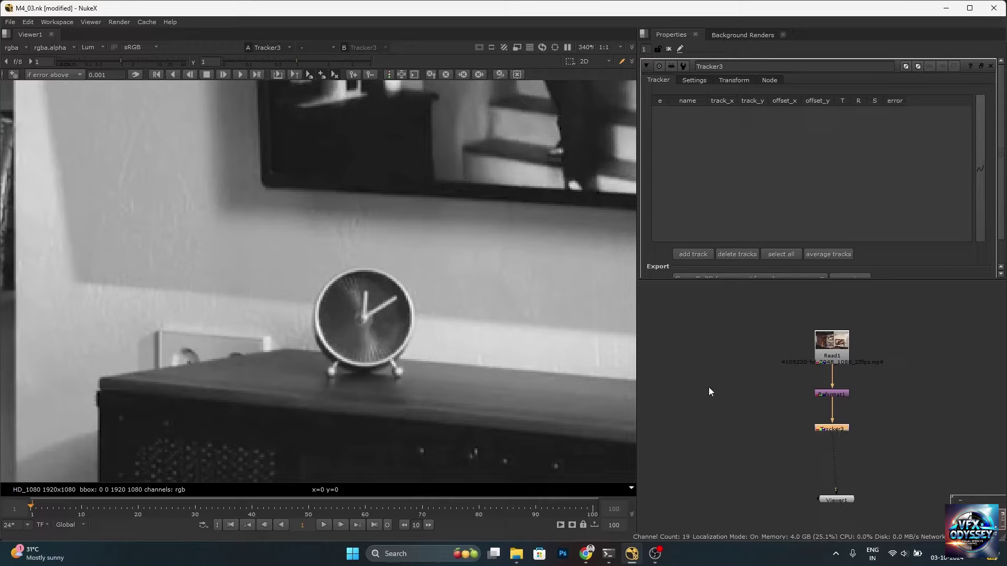
- Add a track and centre it on the small bright dot on the cabinet front below the clock
click(690, 254)
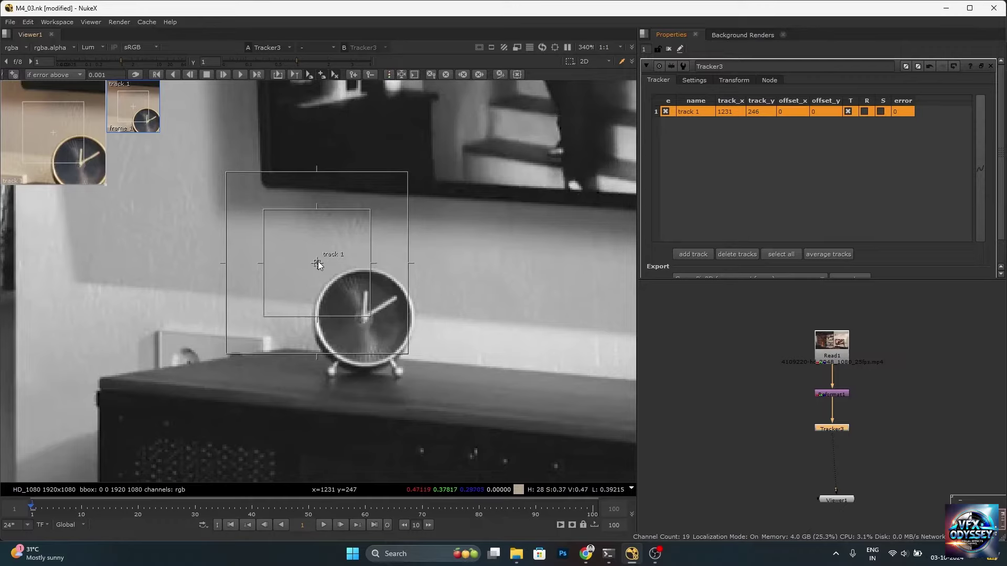
drag(317, 261, 331, 372)
scroll(338, 362, up, 5)
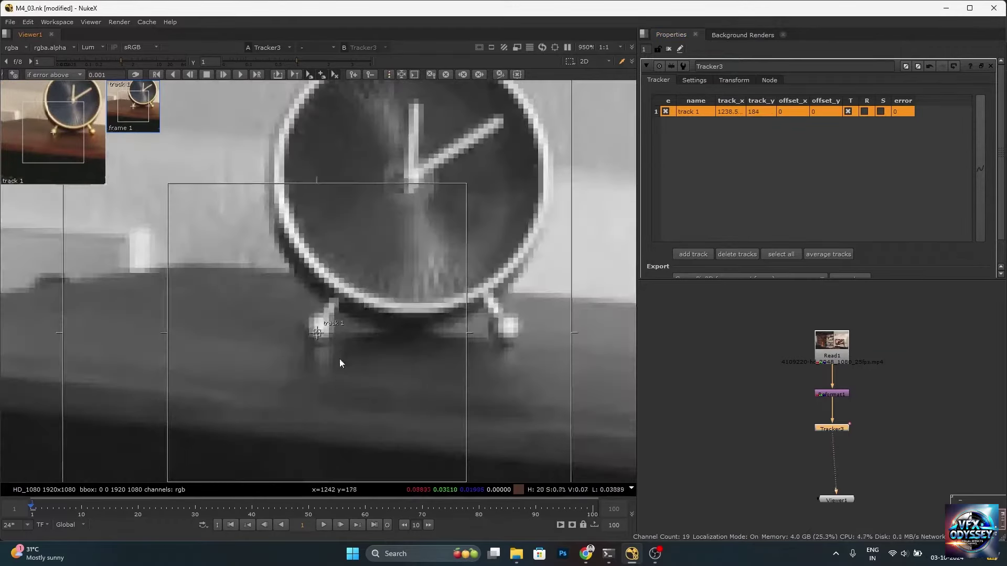
scroll(331, 319, down, 5)
scroll(365, 336, up, 5)
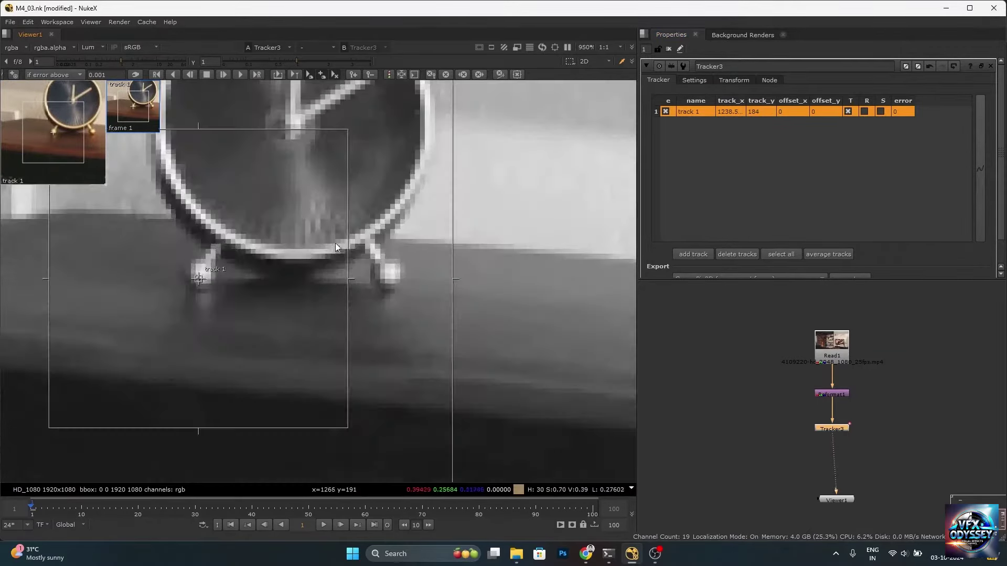
scroll(219, 259, down, 4)
drag(211, 268, 305, 352)
scroll(322, 360, up, 7)
scroll(305, 352, down, 5)
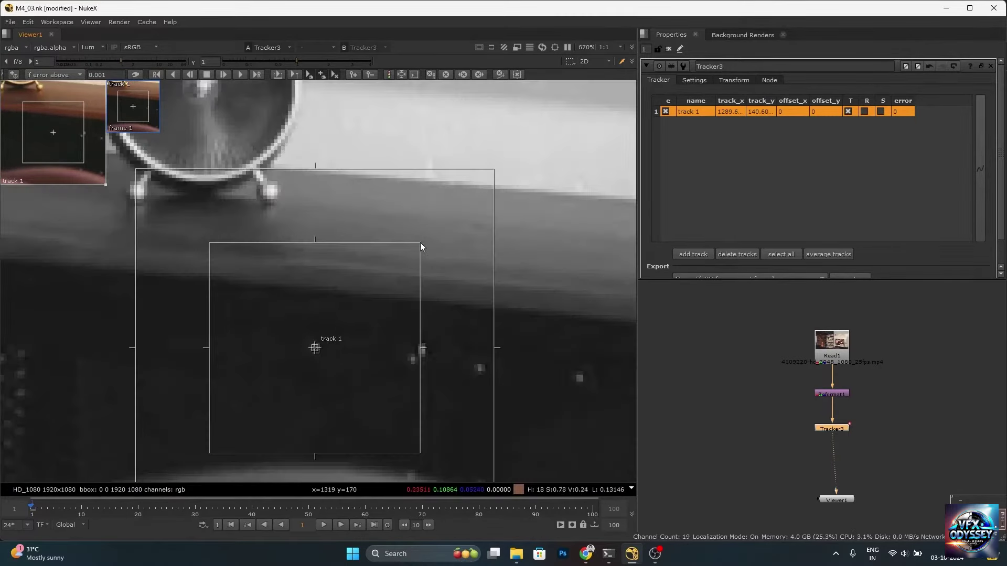
- Shrink the track's pattern box and search area tightly around the cabinet dot
drag(420, 243, 346, 321)
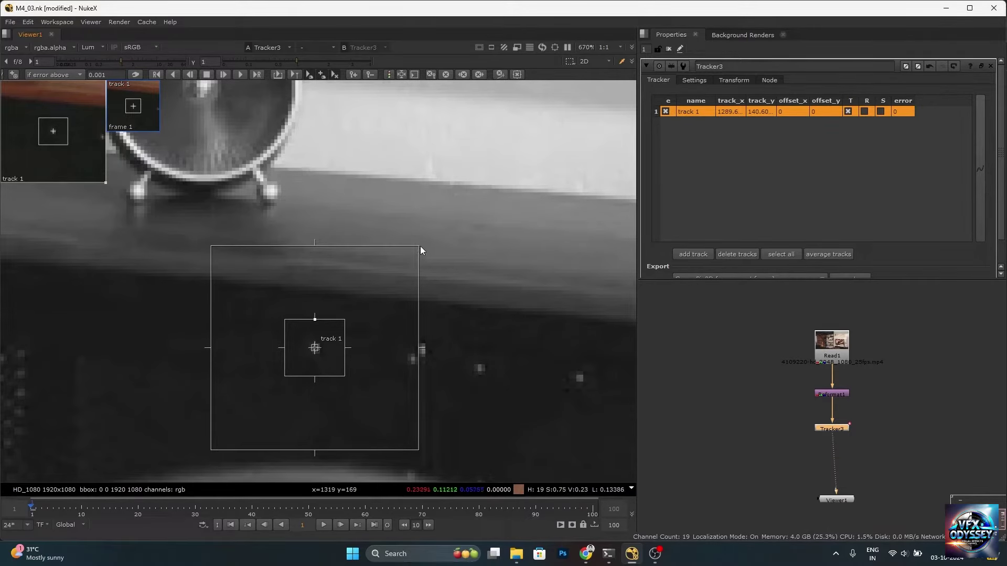
drag(420, 245, 410, 258)
scroll(387, 297, down, 3)
scroll(386, 293, up, 2)
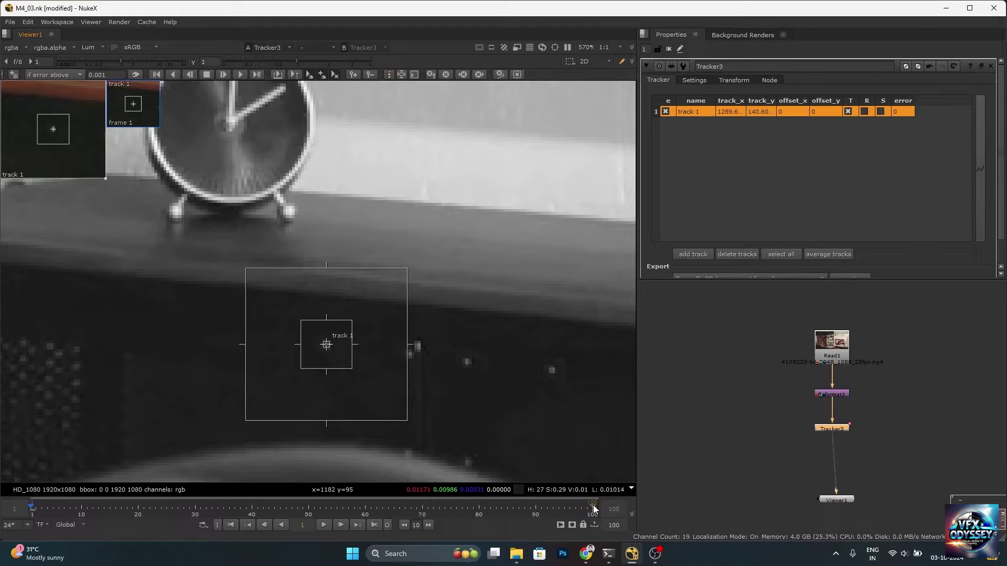
- Track the cabinet dot forward from frame 1 to 100 with a step of 1
click(257, 75)
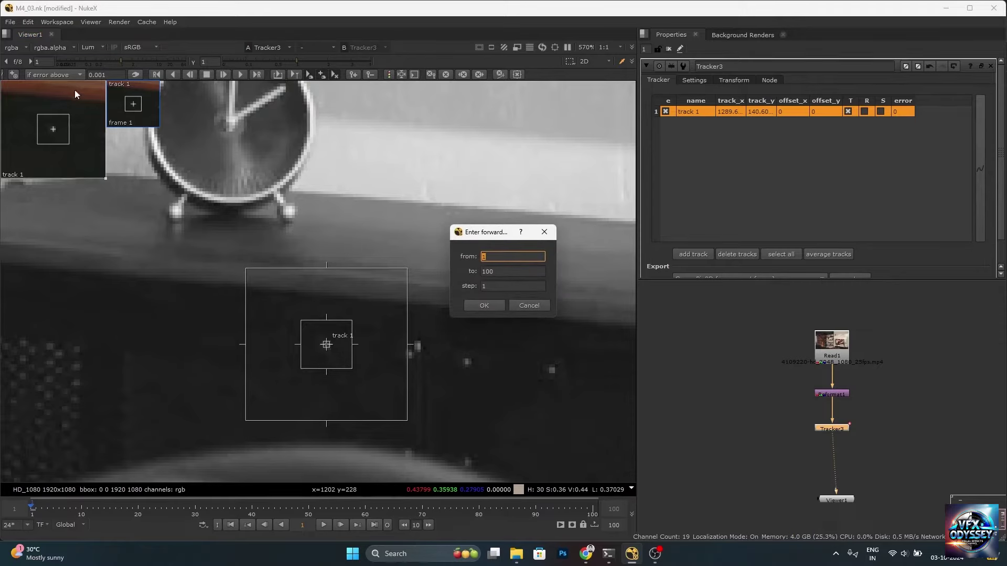
click(484, 305)
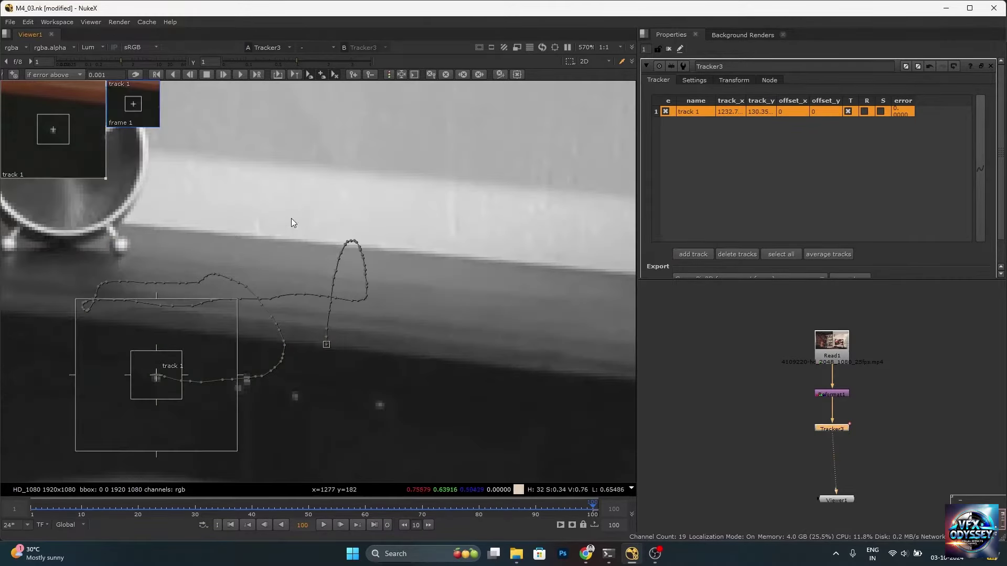
scroll(291, 220, down, 7)
scroll(279, 215, up, 5)
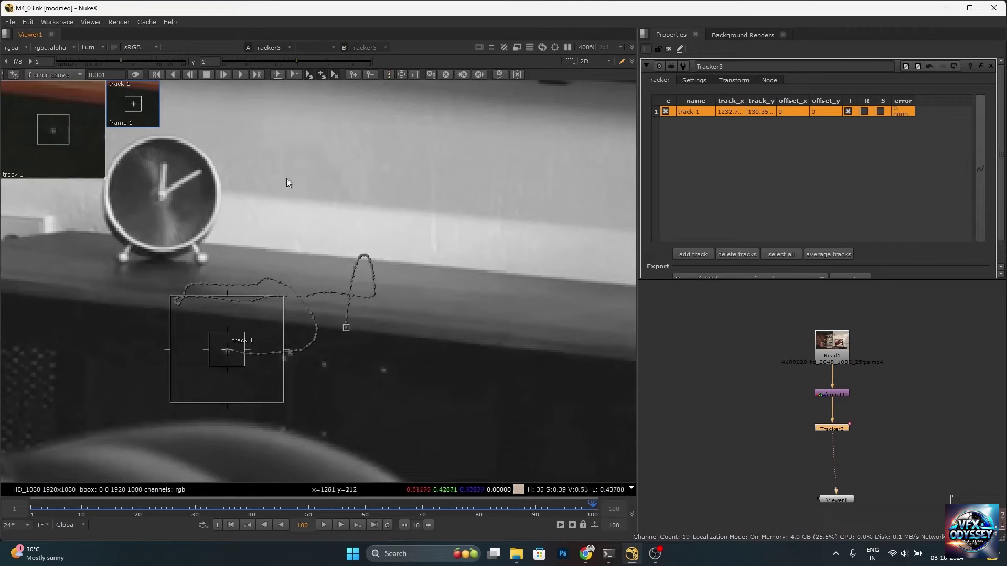
- Turn on the error colour coding for the track path and inspect the path along the cabinet
click(388, 74)
scroll(362, 231, down, 4)
scroll(283, 293, up, 6)
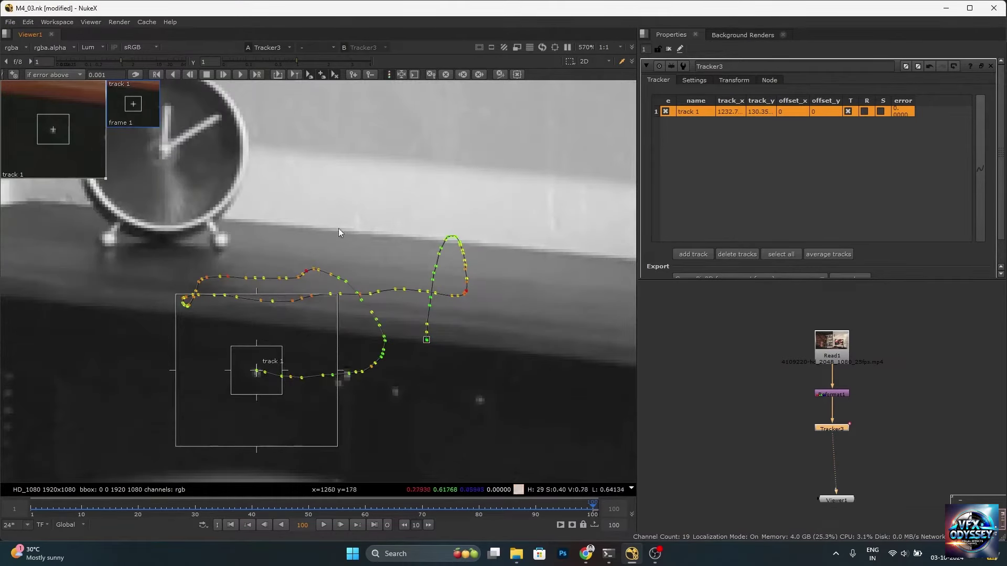
middle_drag(344, 315, 437, 321)
scroll(329, 304, down, 3)
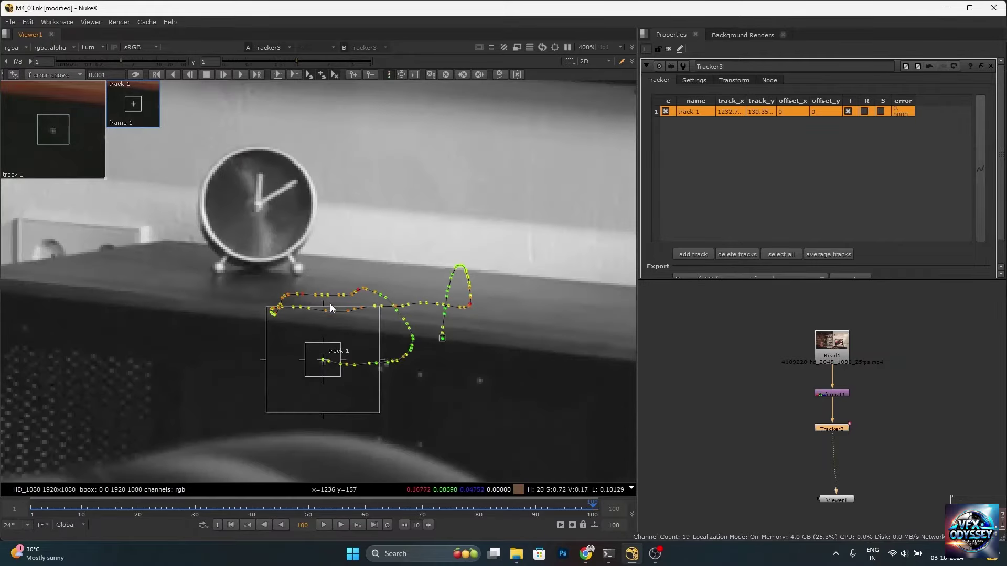
scroll(443, 342, up, 4)
scroll(477, 299, down, 5)
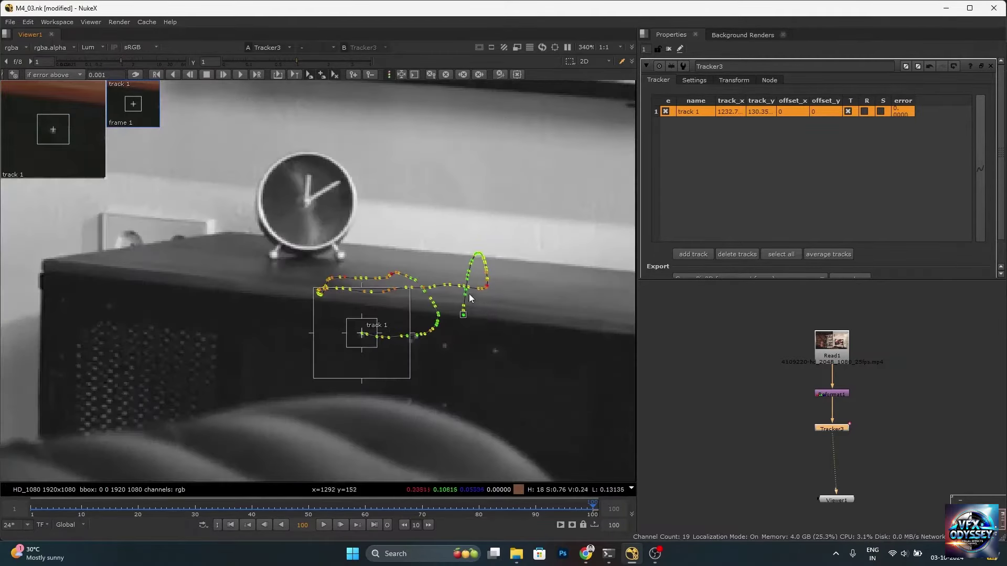
- Add a second track at frame 1 and centre it on the small bright dot of the dark bracket under the upper shelf
scroll(415, 315, down, 5)
scroll(368, 301, up, 4)
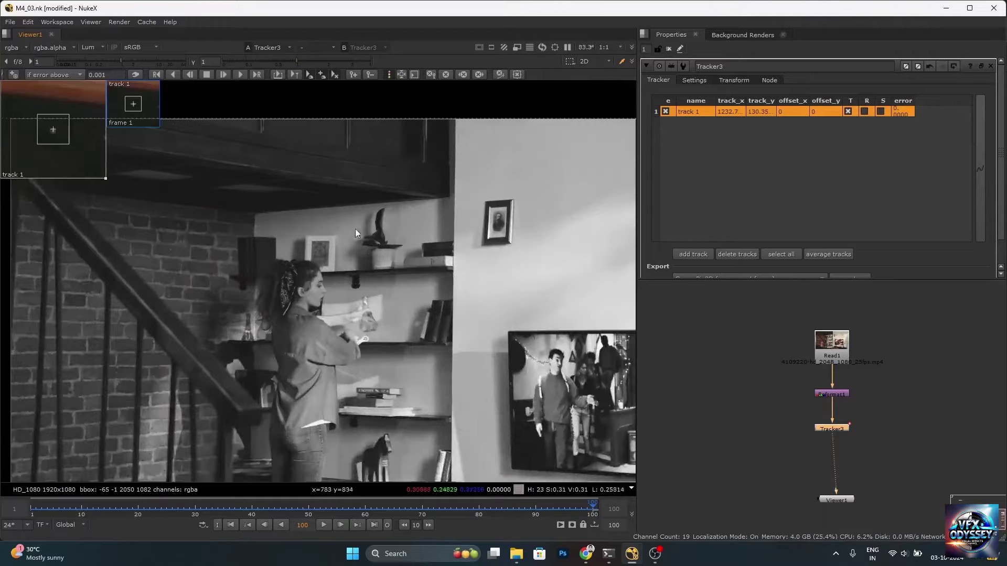
scroll(341, 335, up, 12)
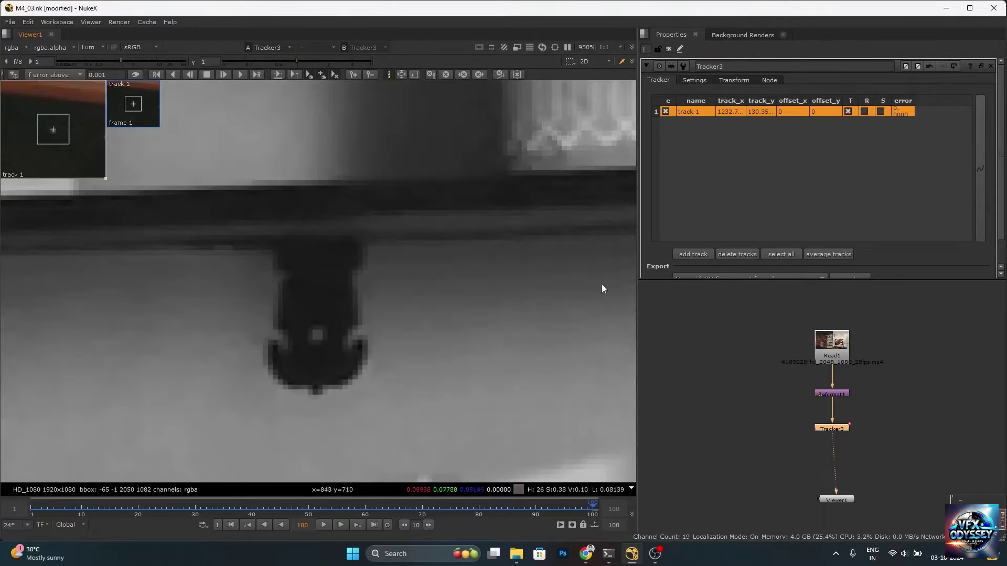
click(231, 525)
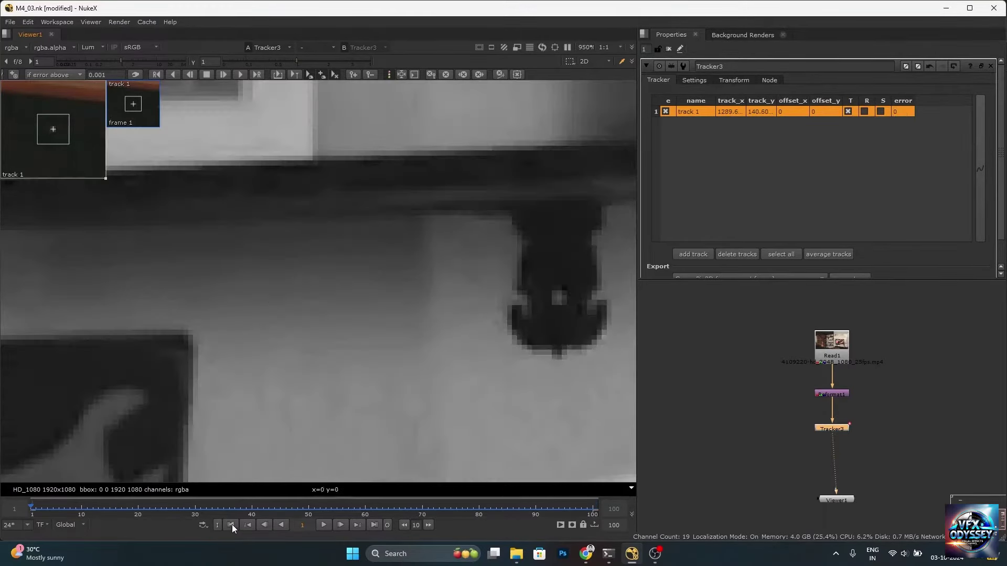
click(694, 254)
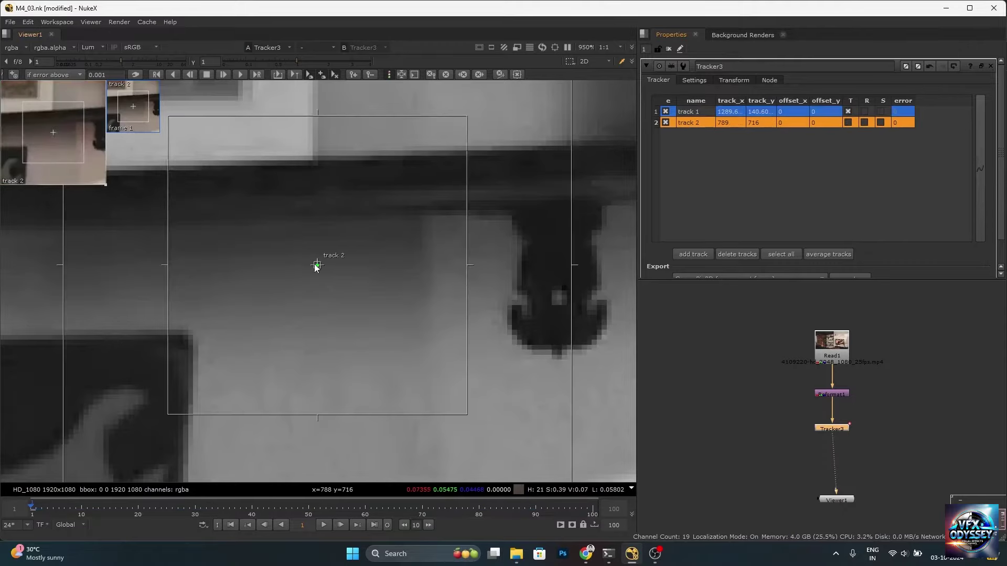
drag(317, 266, 557, 298)
scroll(557, 298, down, 7)
middle_drag(557, 298, 391, 293)
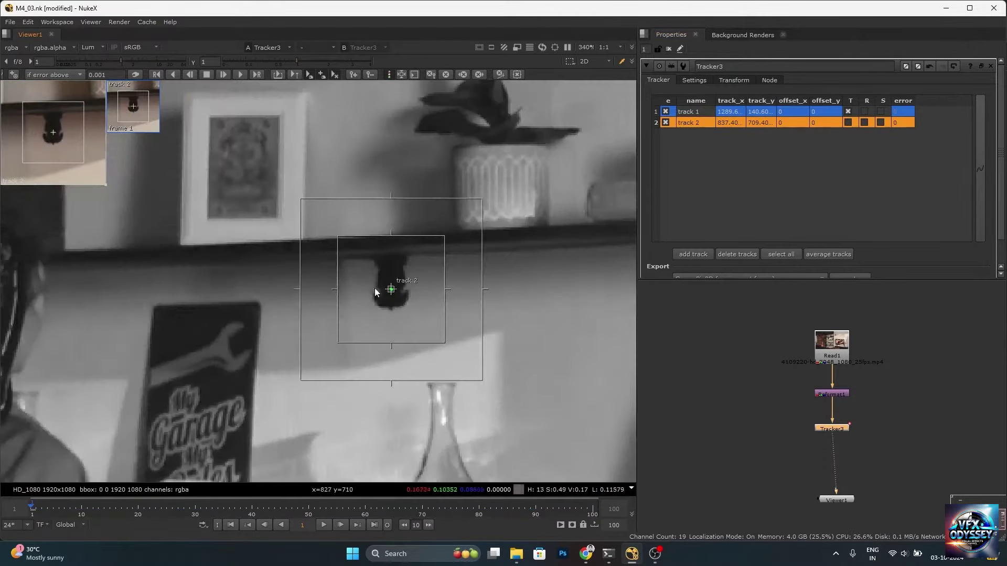
- Fit the second track's pattern box closely around the shelf bracket, fine-tune its centre, and widen its search area
scroll(392, 297, up, 6)
drag(514, 402, 457, 350)
drag(389, 277, 389, 275)
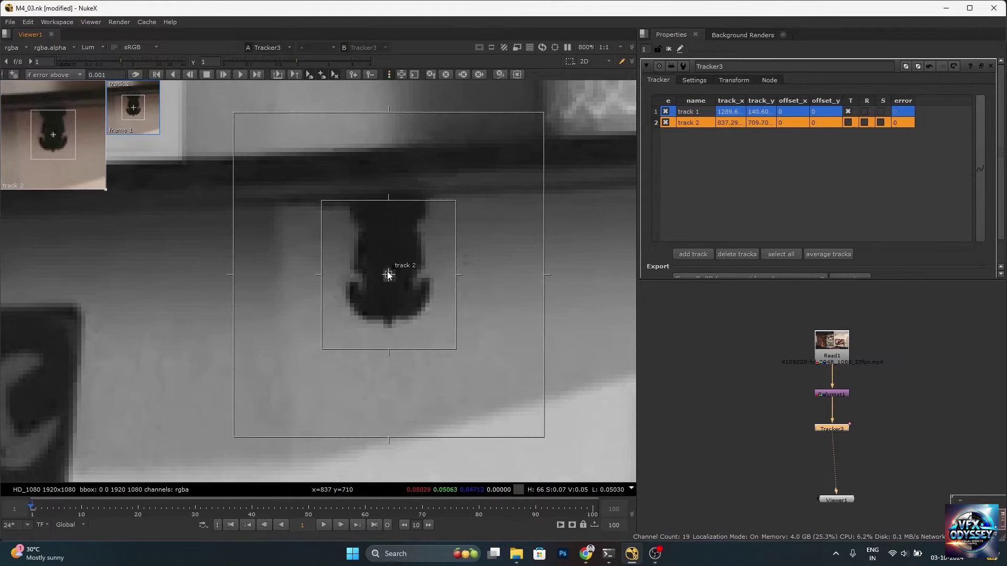
drag(454, 200, 455, 185)
drag(544, 98, 605, 94)
- Track the shelf bracket forward from frame 1 to 100 with a step of 1 and inspect the error colours along its path
click(257, 75)
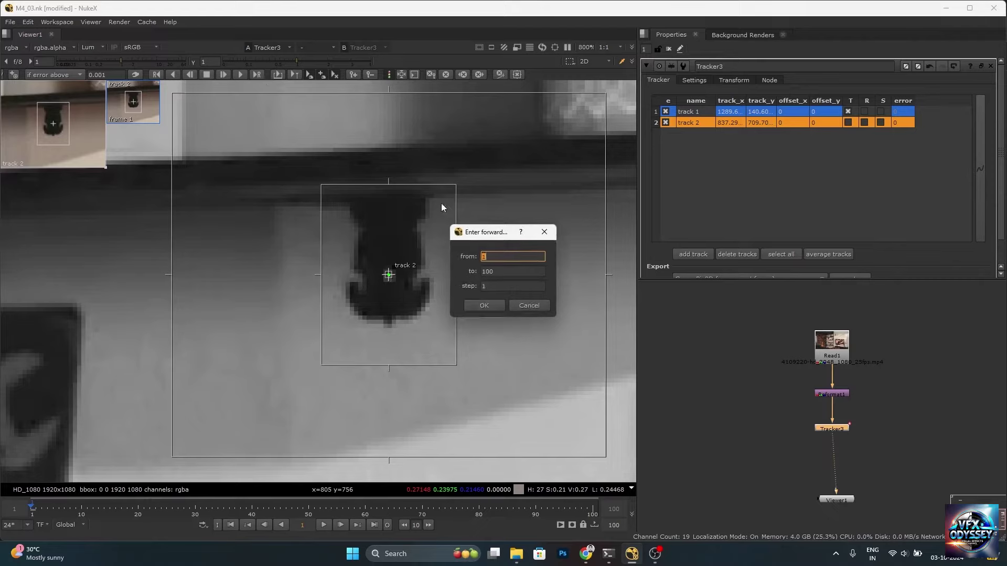
click(484, 305)
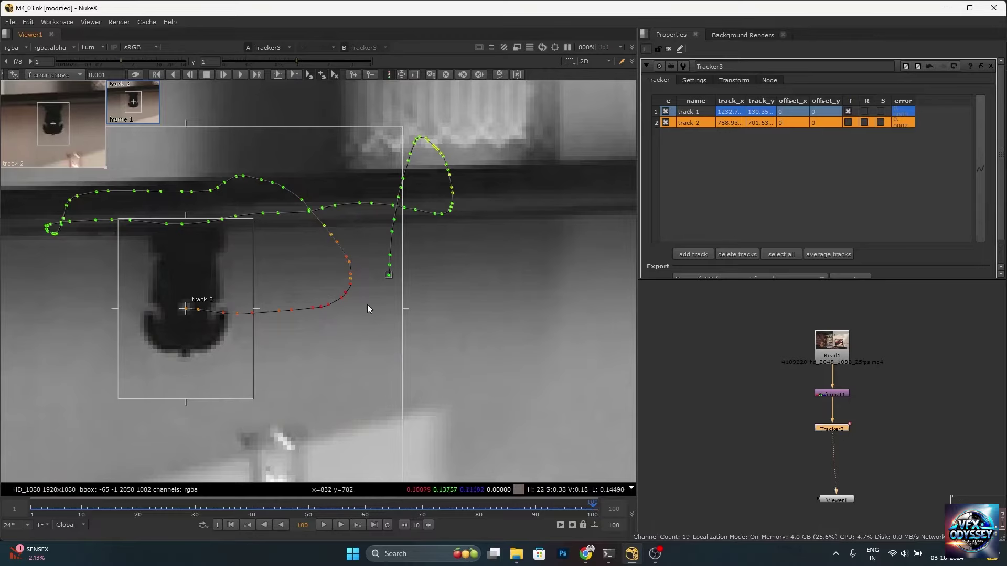
scroll(373, 284, down, 5)
scroll(316, 289, up, 6)
scroll(369, 281, down, 5)
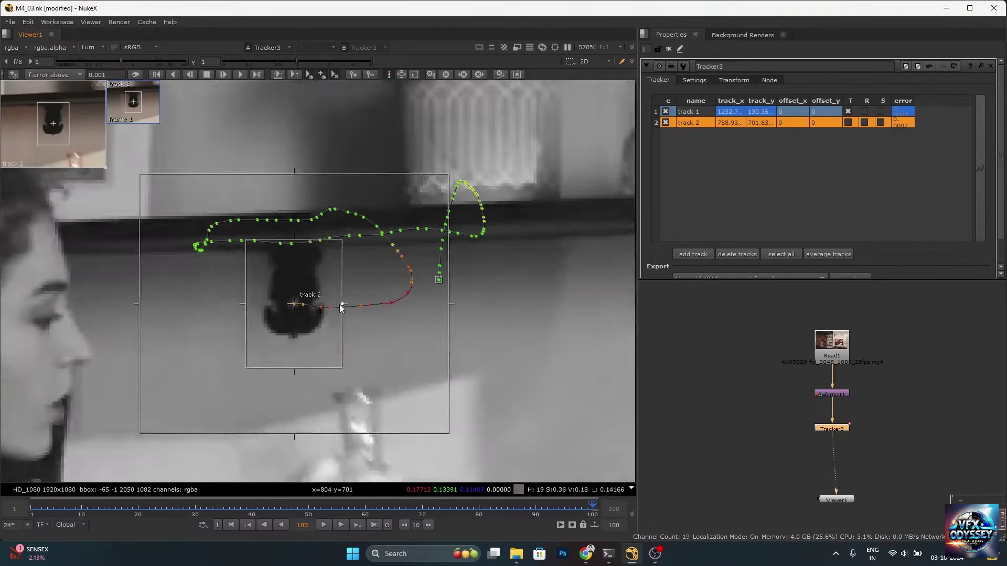
scroll(356, 325, up, 3)
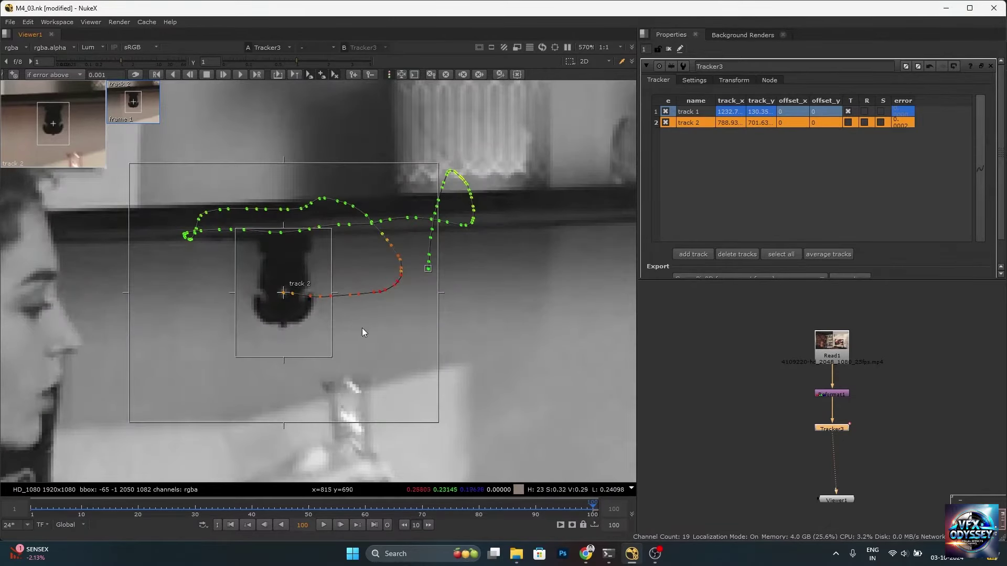
scroll(366, 327, down, 4)
scroll(471, 342, down, 2)
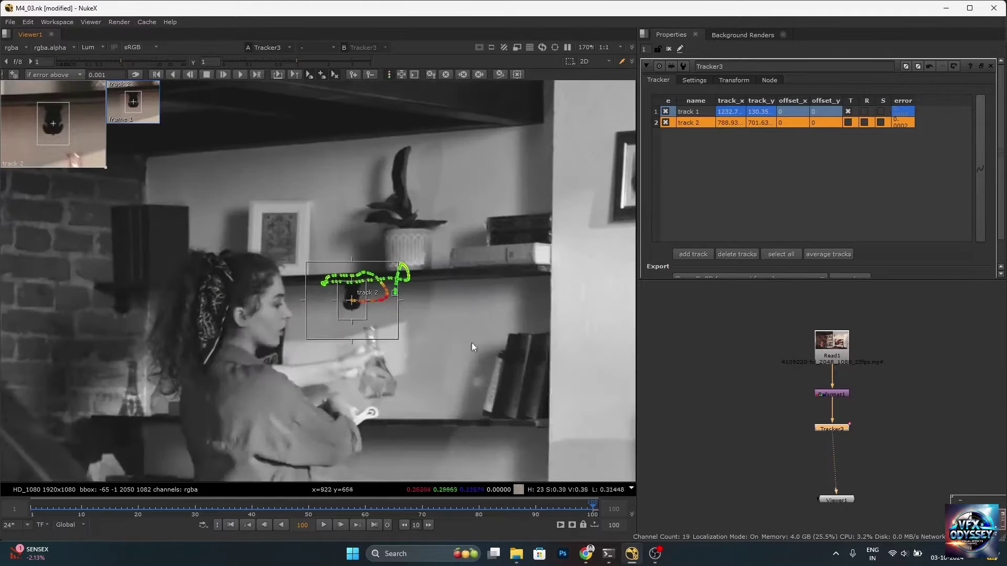
scroll(735, 366, down, 3)
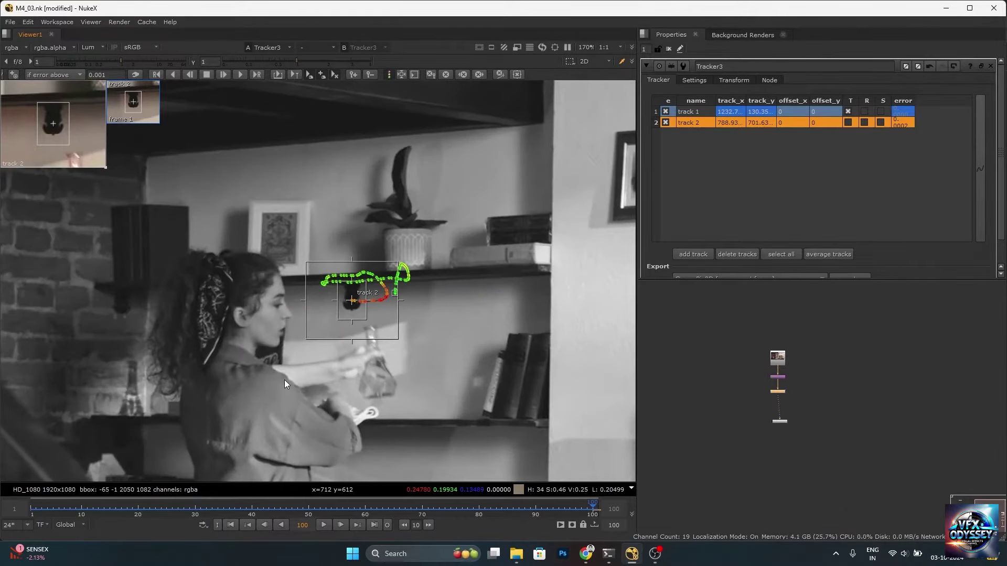
- Switch to the Compositing workspace and open the Curve Editor for the Tracker
key(shift+F1)
click(53, 20)
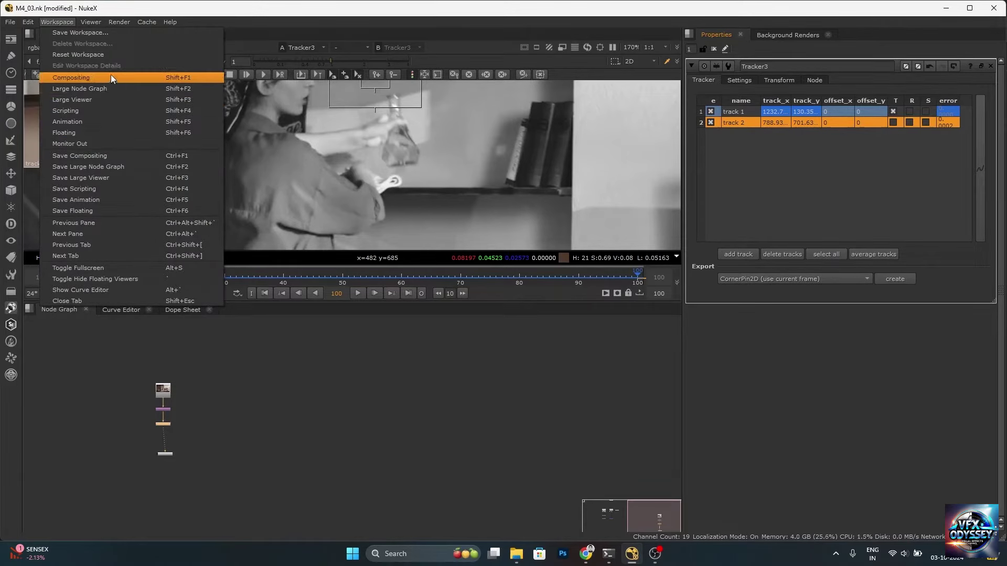
click(96, 77)
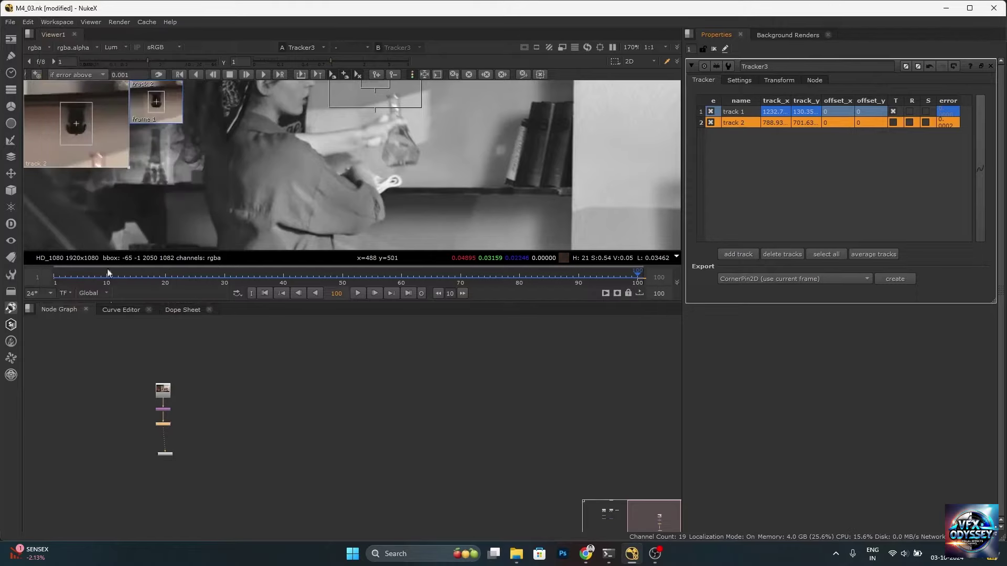
scroll(147, 372, up, 2)
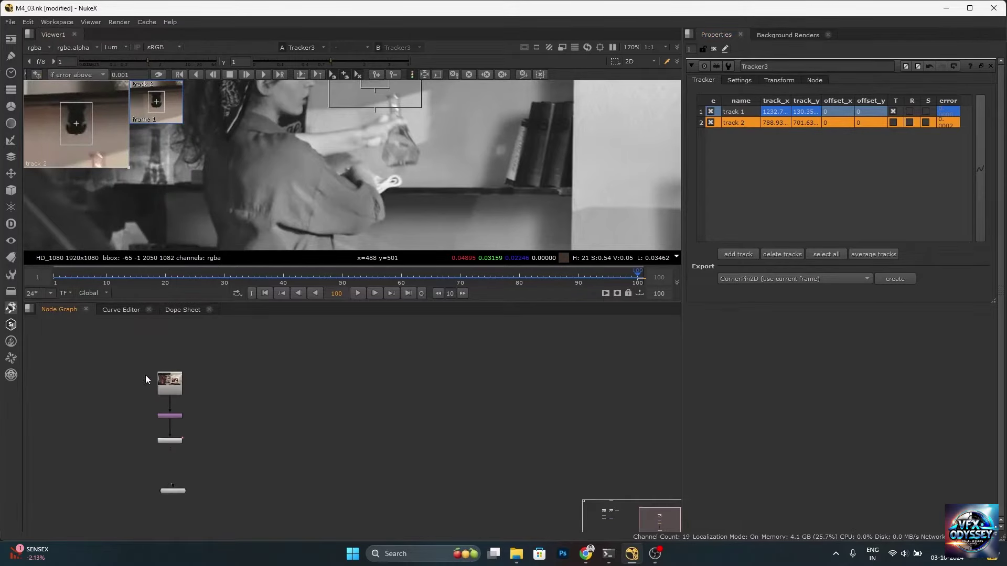
click(117, 310)
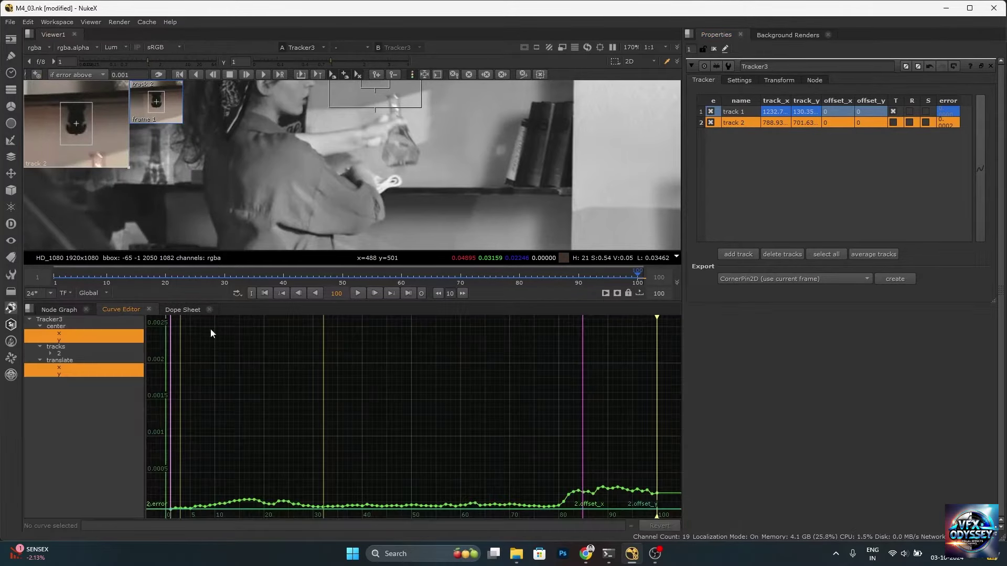
- Display only track 1's error curve and frame the whole curve
click(732, 112)
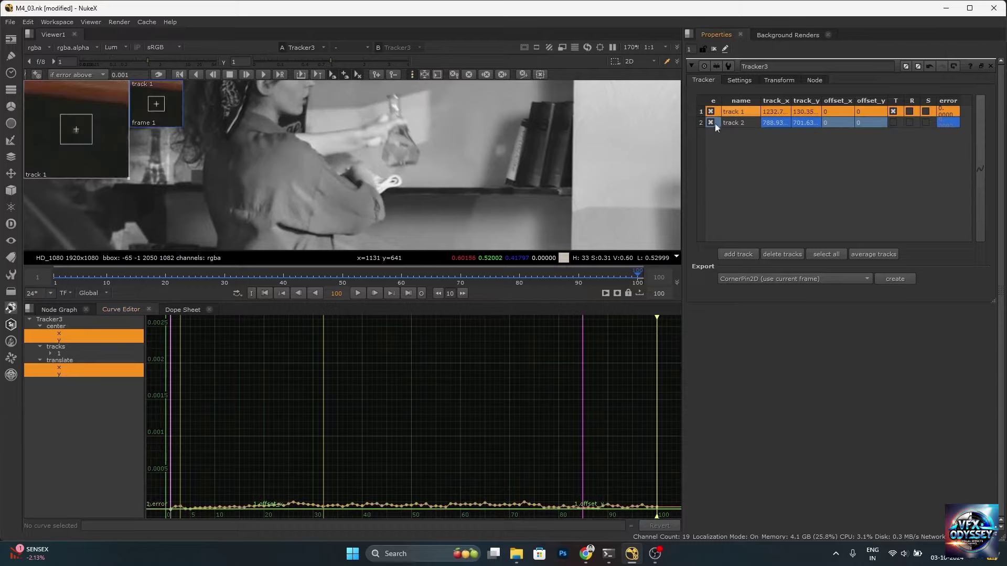
click(50, 354)
click(76, 367)
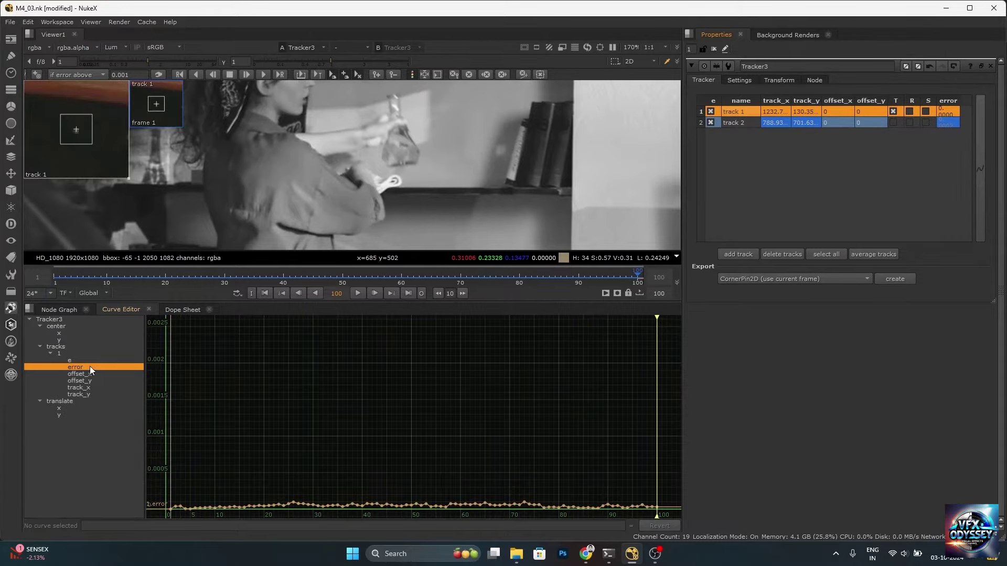
right_click(262, 360)
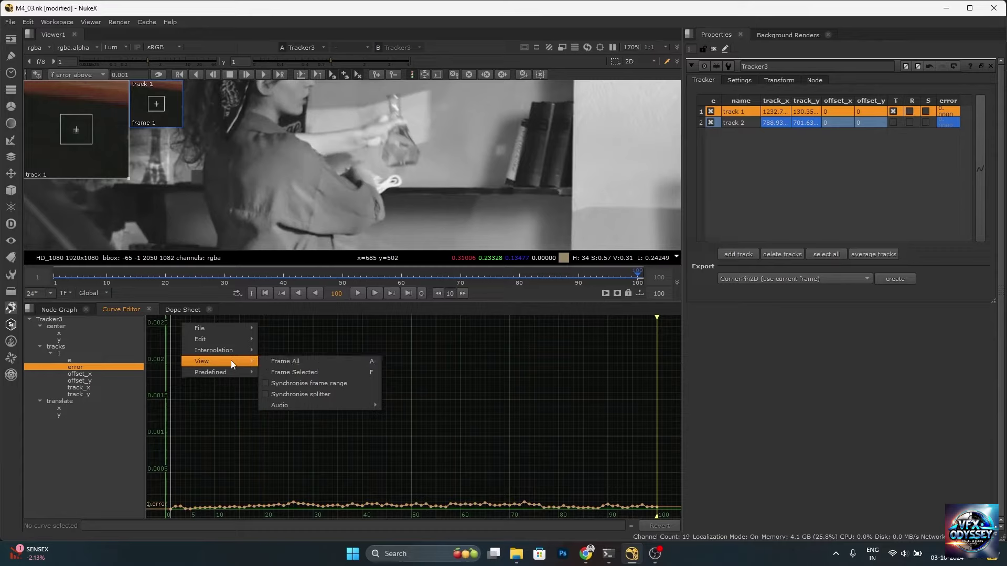
click(278, 361)
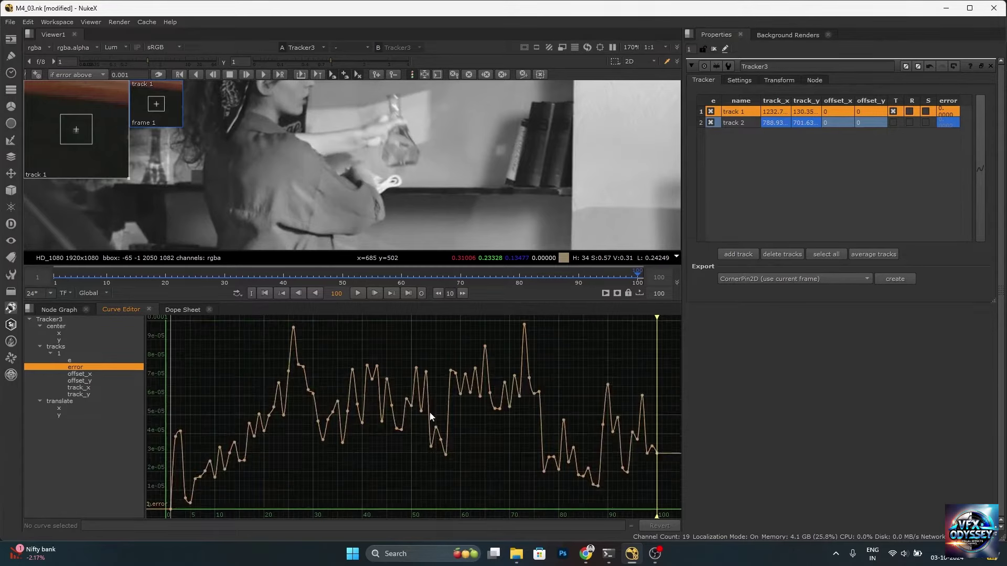
- Re-track the cabinet dot forward frame by frame over the error peak around frame 25, up to frame 29
key(f)
scroll(357, 166, down, 2)
scroll(367, 184, up, 10)
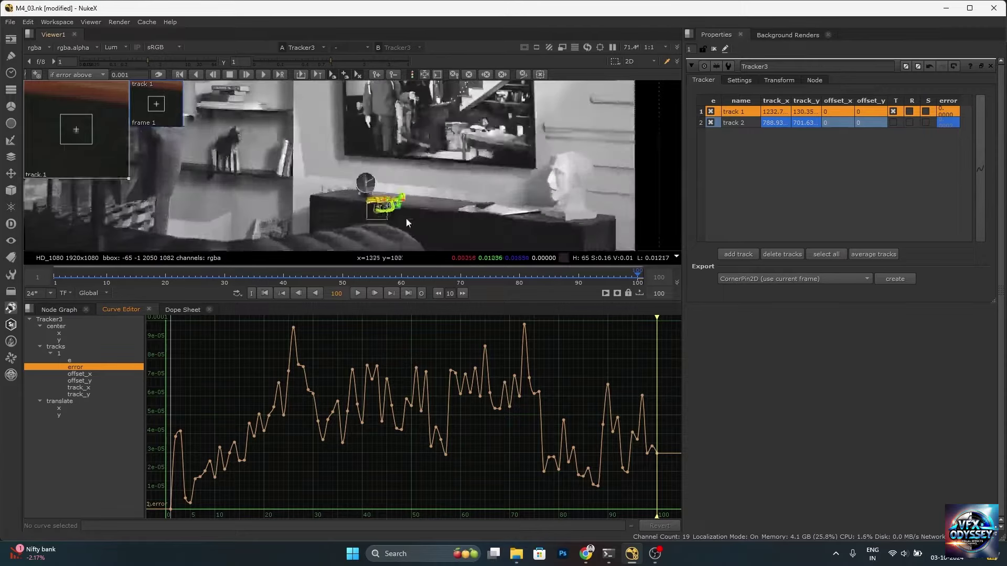
scroll(374, 203, up, 3)
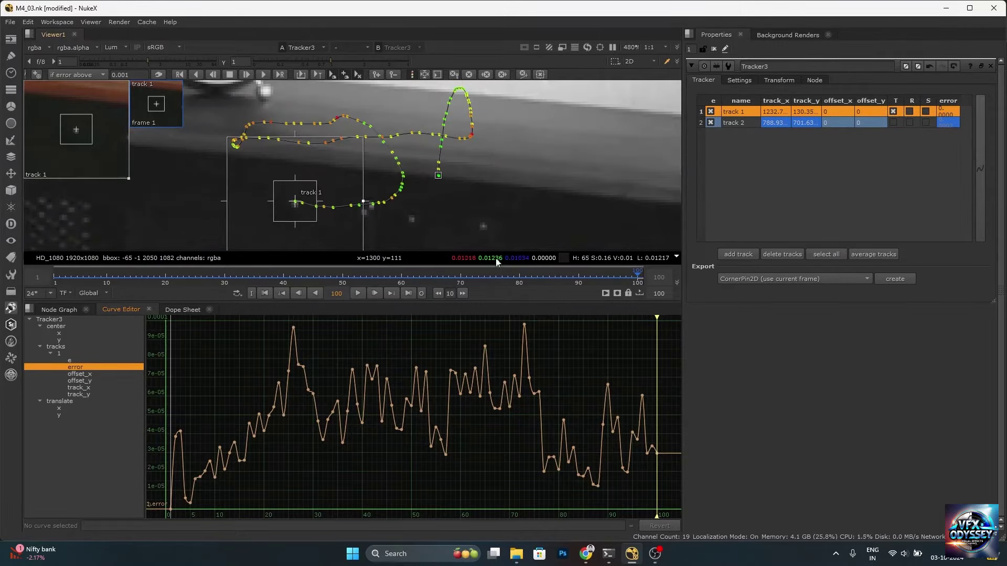
drag(658, 319, 549, 328)
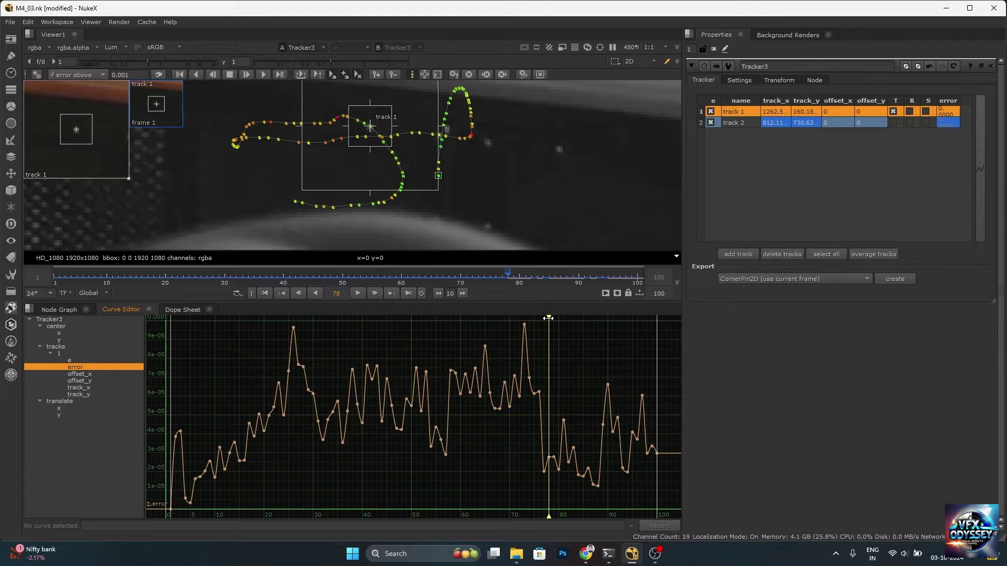
drag(549, 317, 266, 320)
click(246, 75)
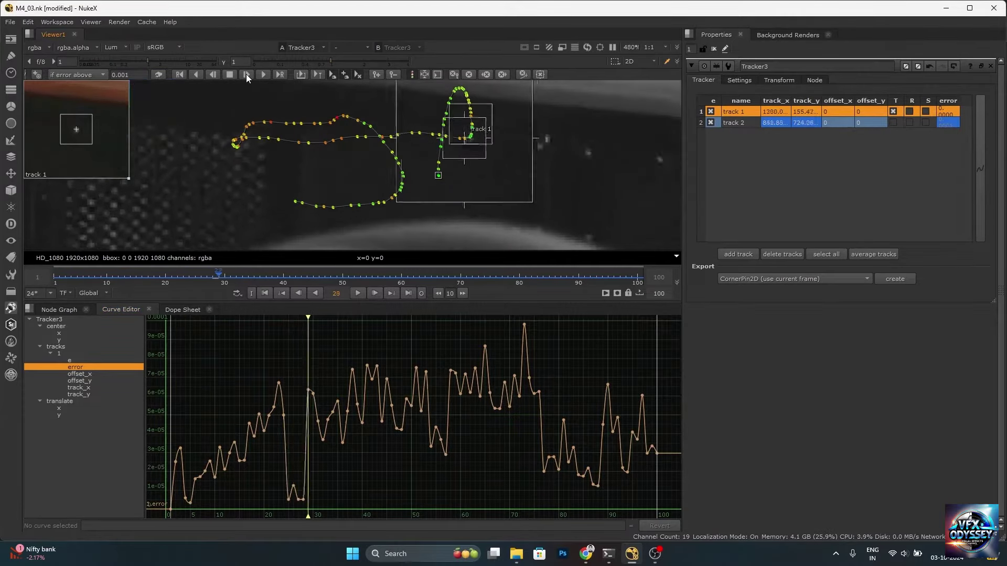
- Re-track the cabinet dot backward frame by frame down to frame 2 to lower the errors in the early frames
click(212, 74)
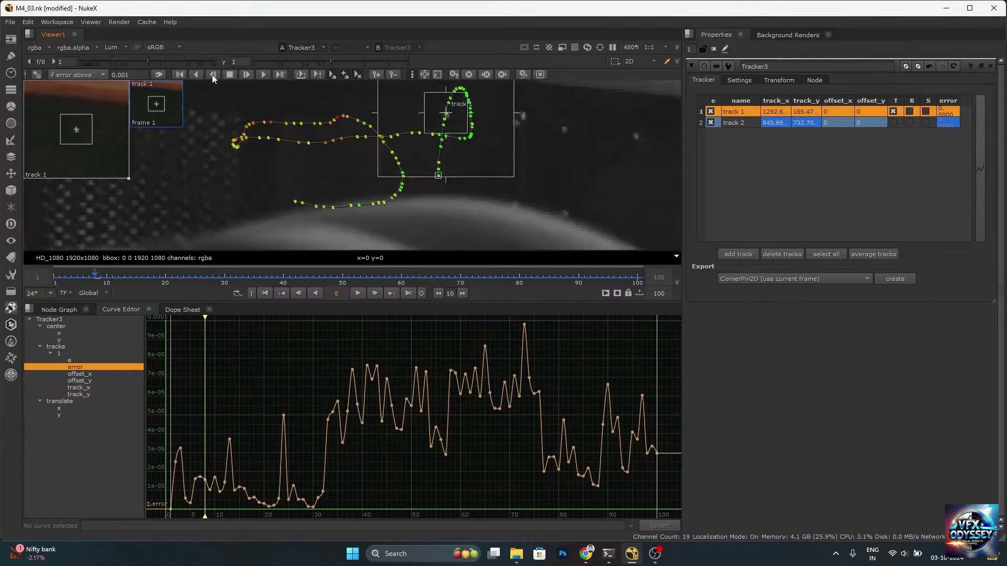
click(212, 74)
click(212, 74)
mouse_move(175, 324)
mouse_down()
mouse_move(224, 324)
mouse_move(183, 324)
mouse_up()
click(246, 75)
click(179, 321)
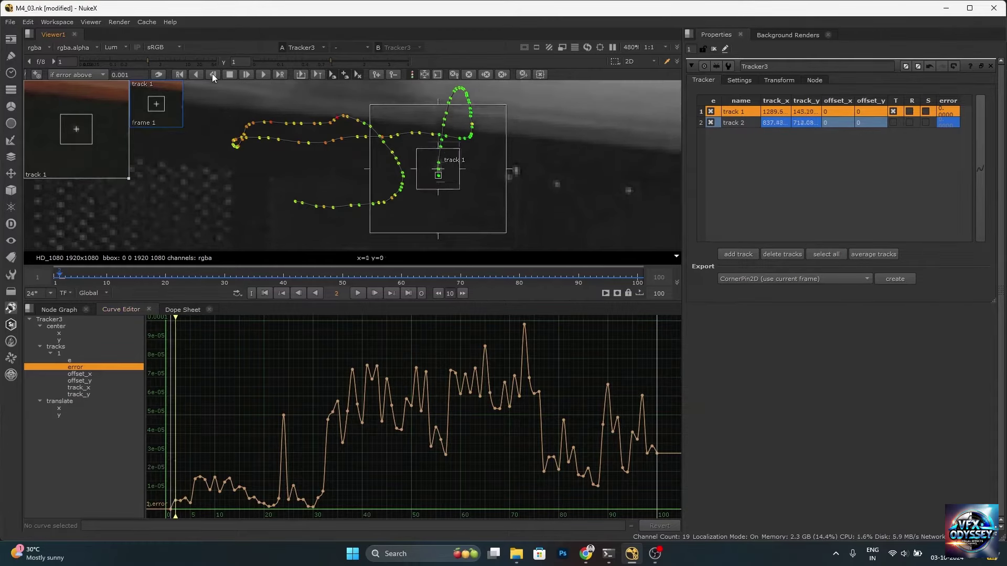
- Re-track the cabinet dot frame by frame forward to frame 100, and backward over the remaining error peaks down to frame 54
click(263, 322)
click(246, 75)
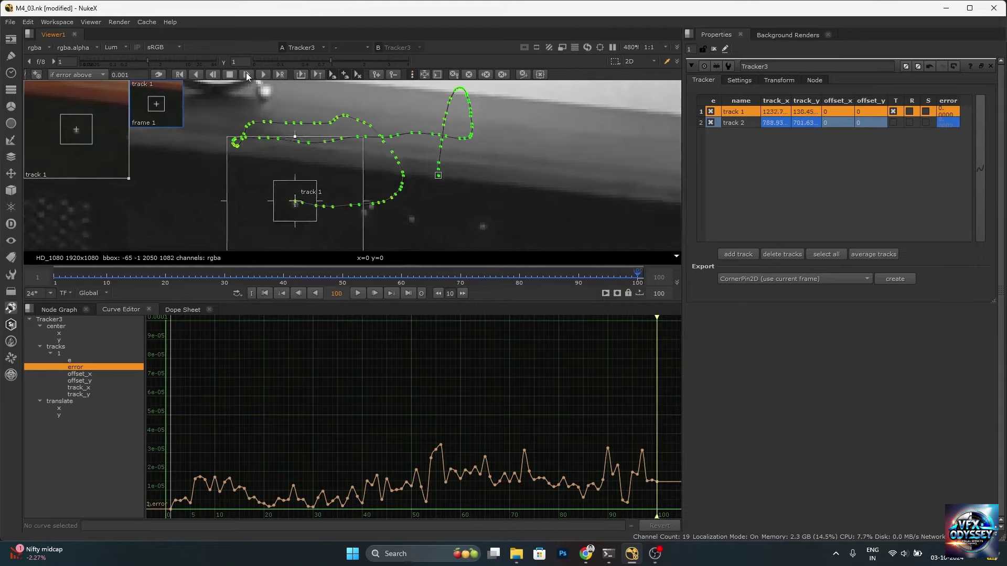
drag(657, 330, 623, 330)
click(213, 75)
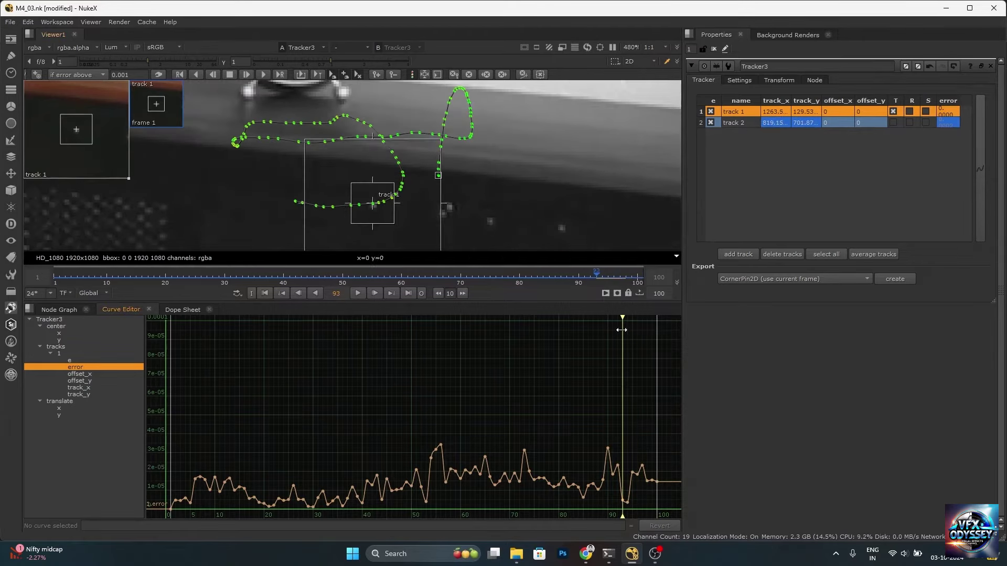
click(214, 75)
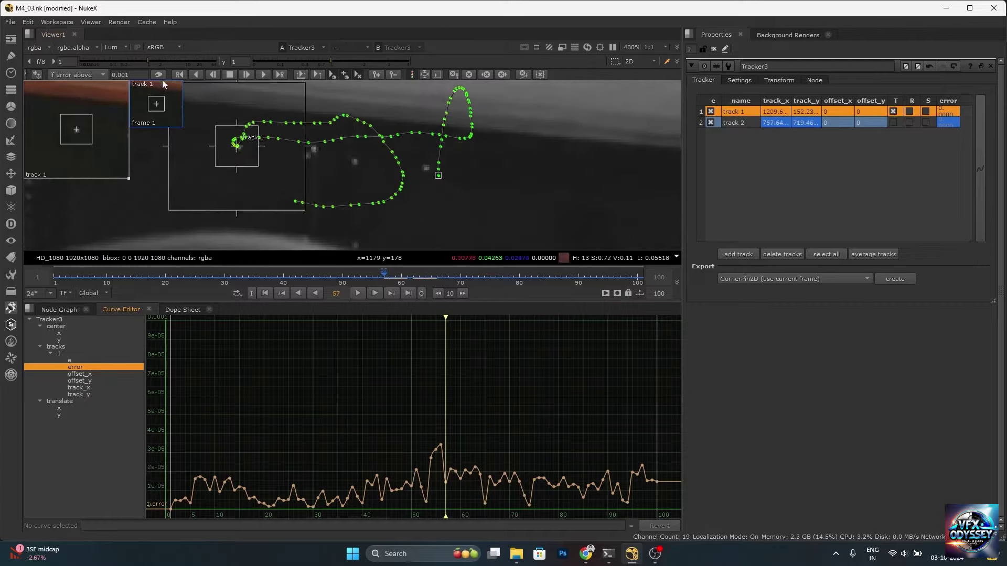
click(213, 75)
click(213, 75)
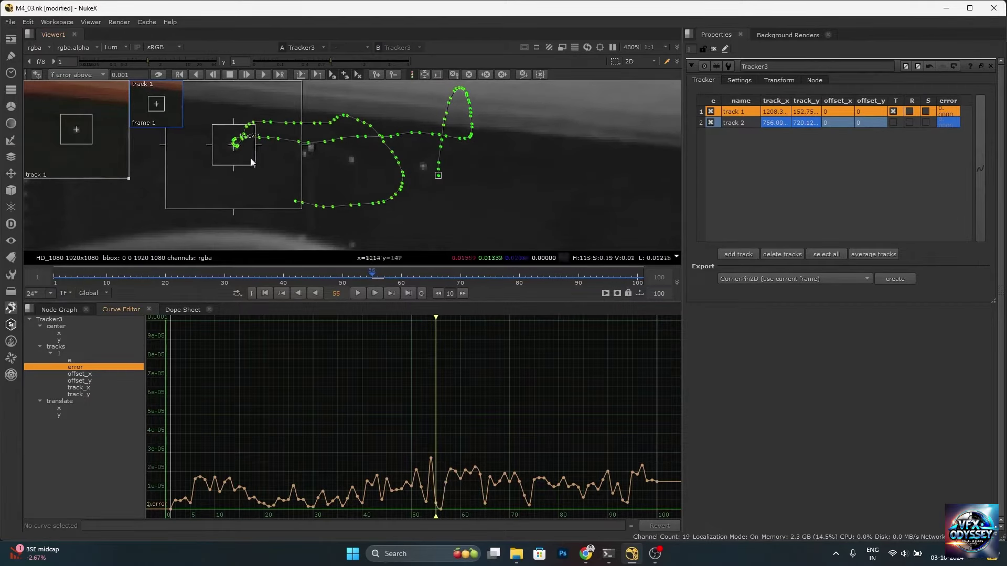
click(213, 75)
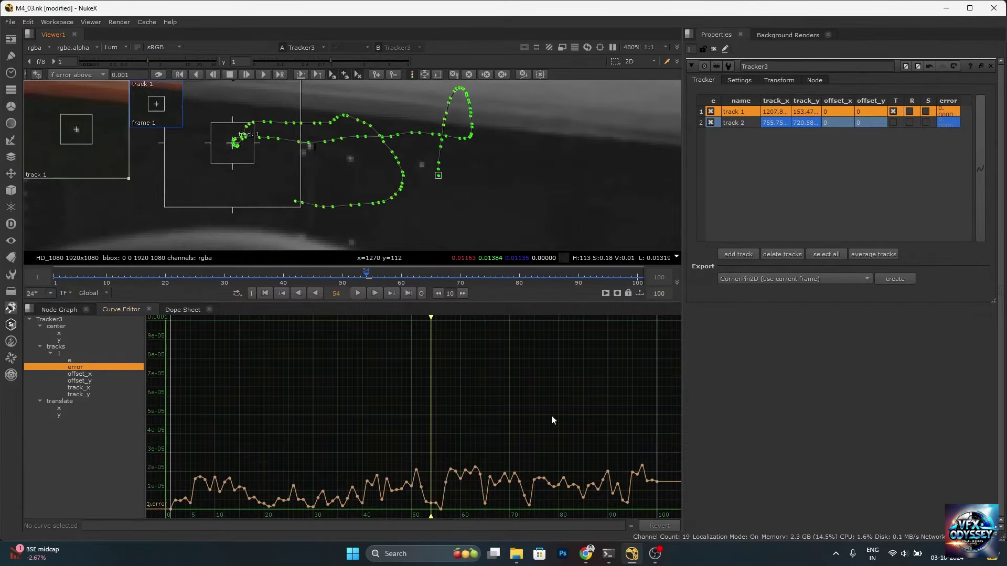
- Enable rotation and scale for track 1, and translation, rotation and scale for track 2
click(736, 123)
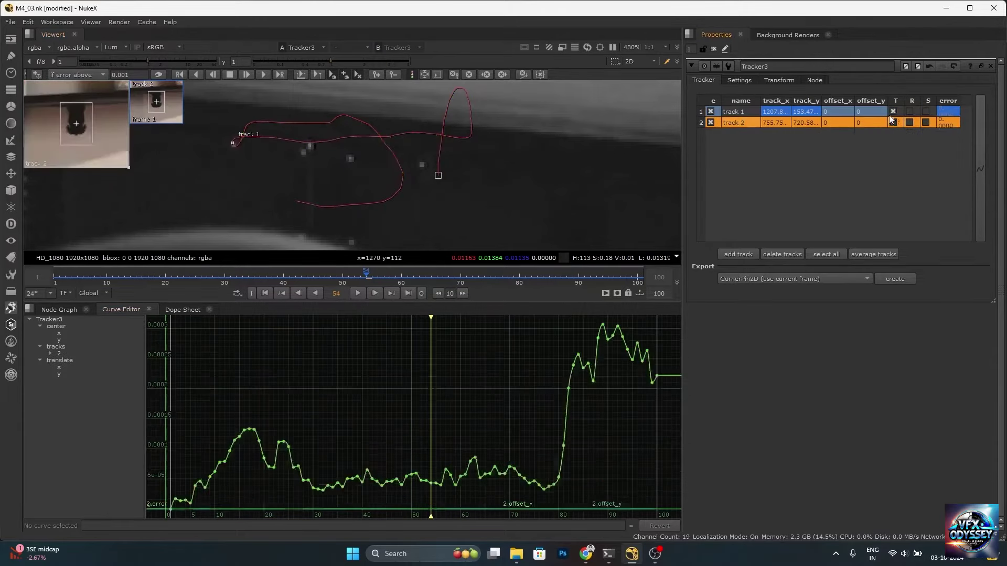
click(909, 112)
click(926, 112)
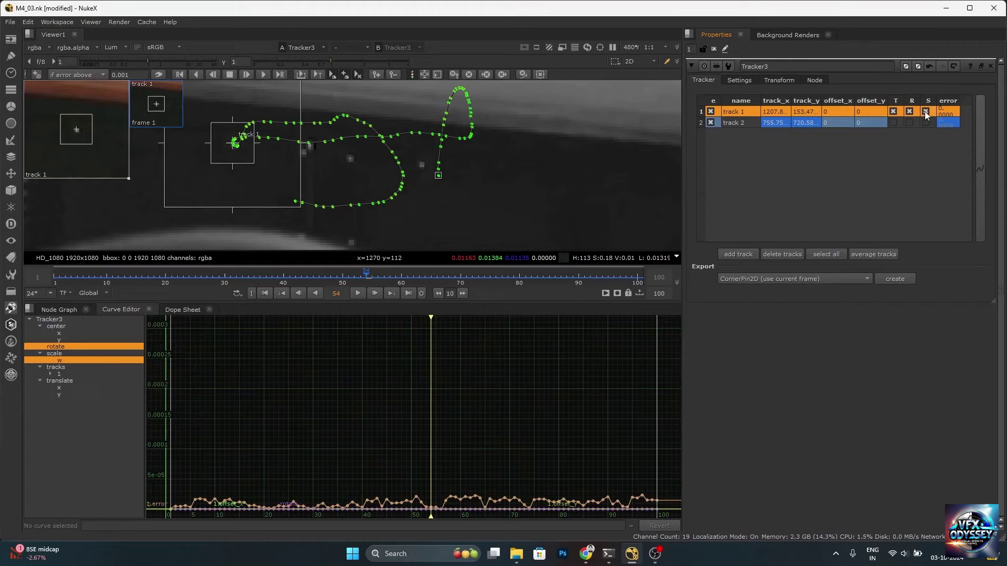
click(893, 123)
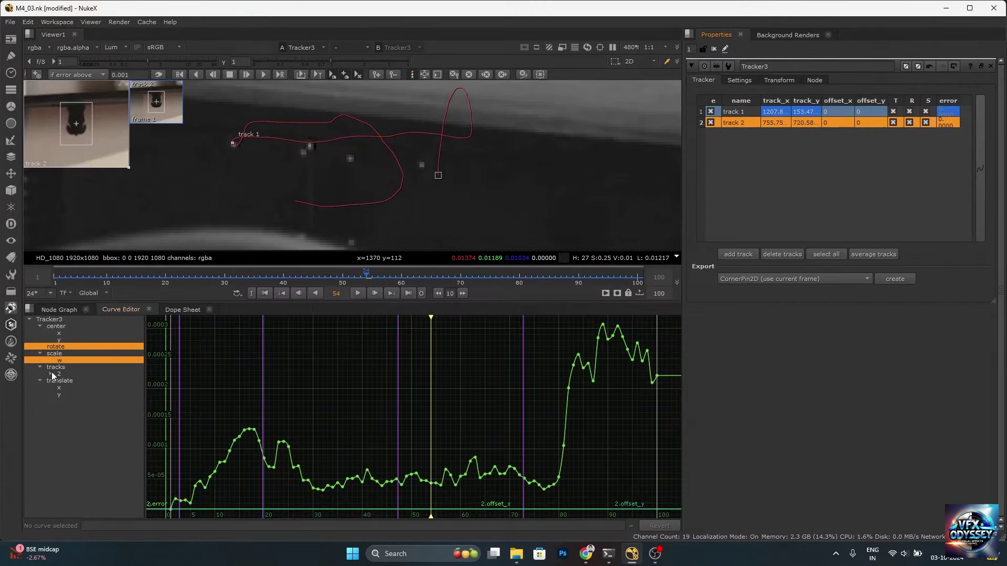
- Display only track 2's error curve in the Curve Editor
click(746, 132)
click(738, 122)
click(51, 375)
click(75, 388)
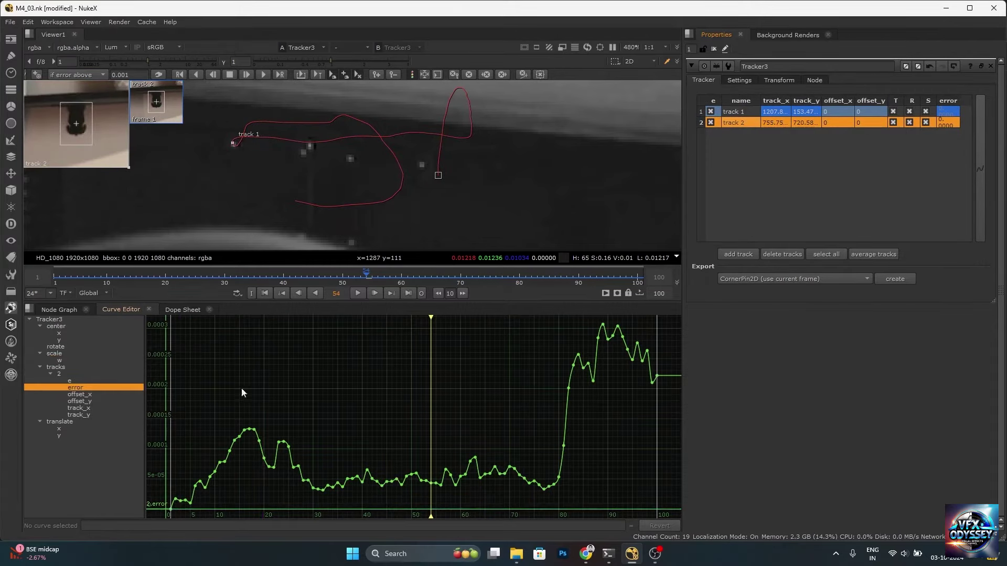
- Frame track 2's whole error curve in the Curve Editor and examine the colour-coded points along its path in the footage
right_click(295, 374)
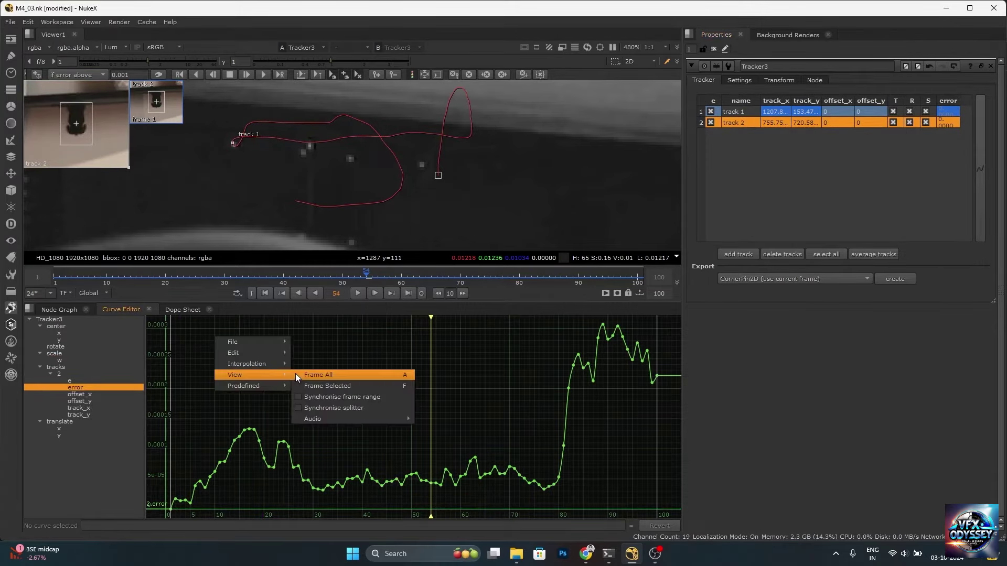
click(344, 376)
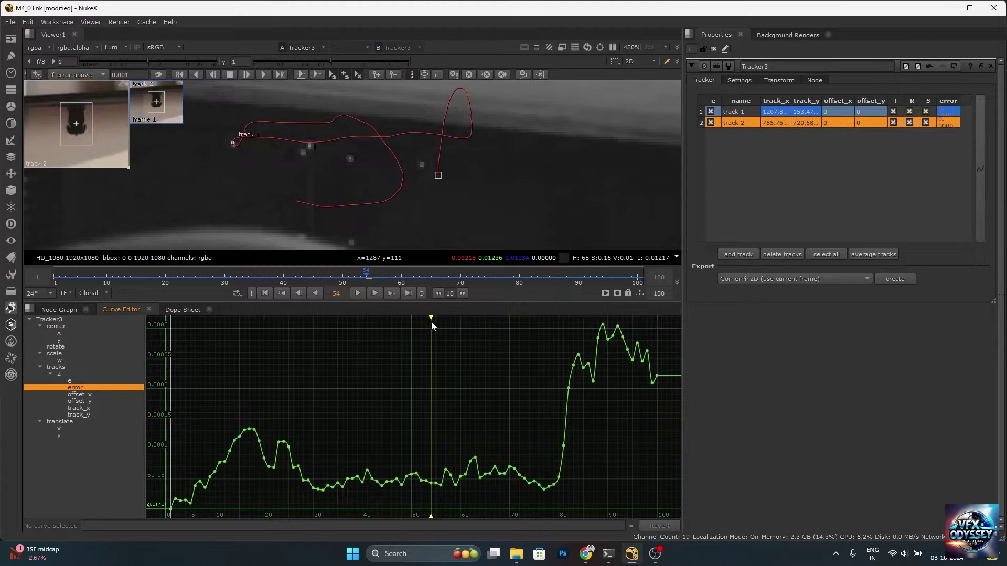
scroll(428, 199, down, 8)
scroll(424, 193, down, 3)
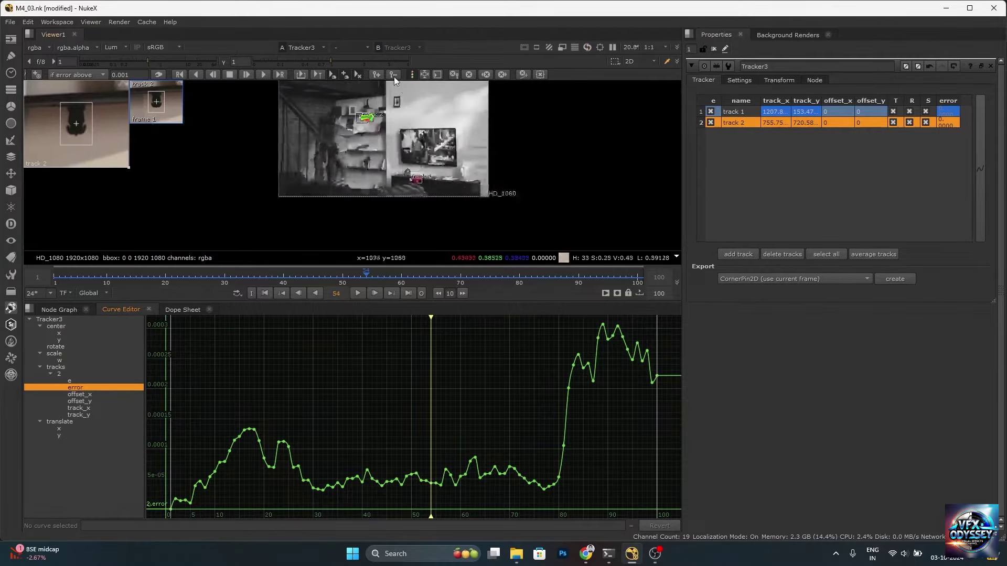
scroll(396, 209, up, 8)
scroll(396, 208, down, 2)
scroll(398, 204, up, 6)
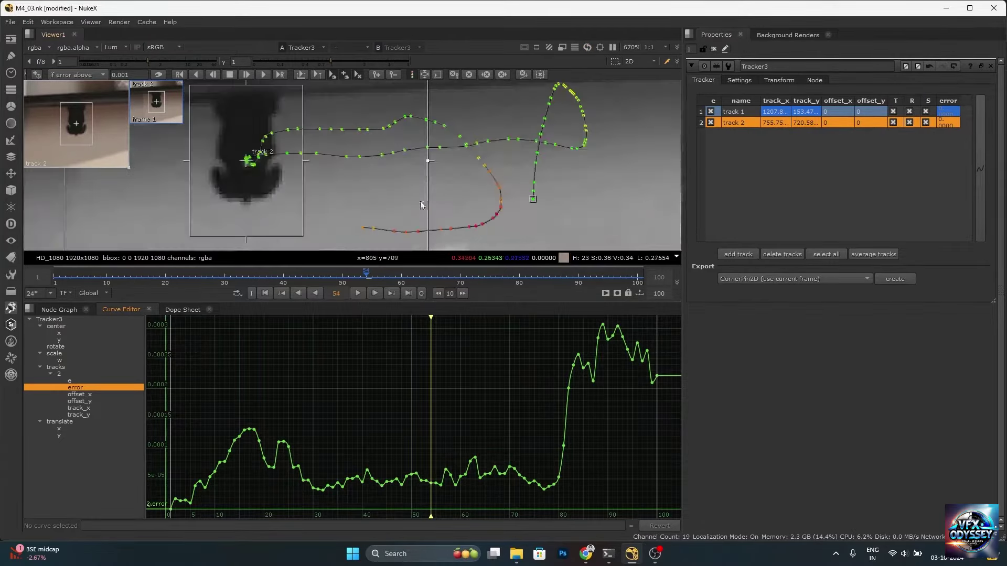
scroll(421, 106, down, 13)
- Go to frame 22 and show the node graph to examine the Tracker3 chain alongside the tracked footage
click(177, 277)
click(54, 310)
scroll(325, 403, down, 4)
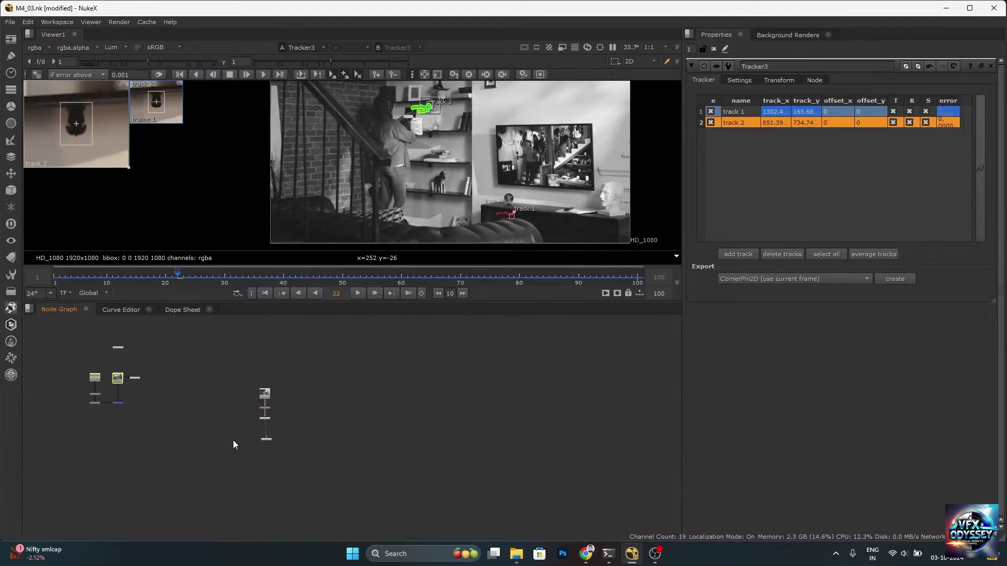
scroll(233, 440, up, 4)
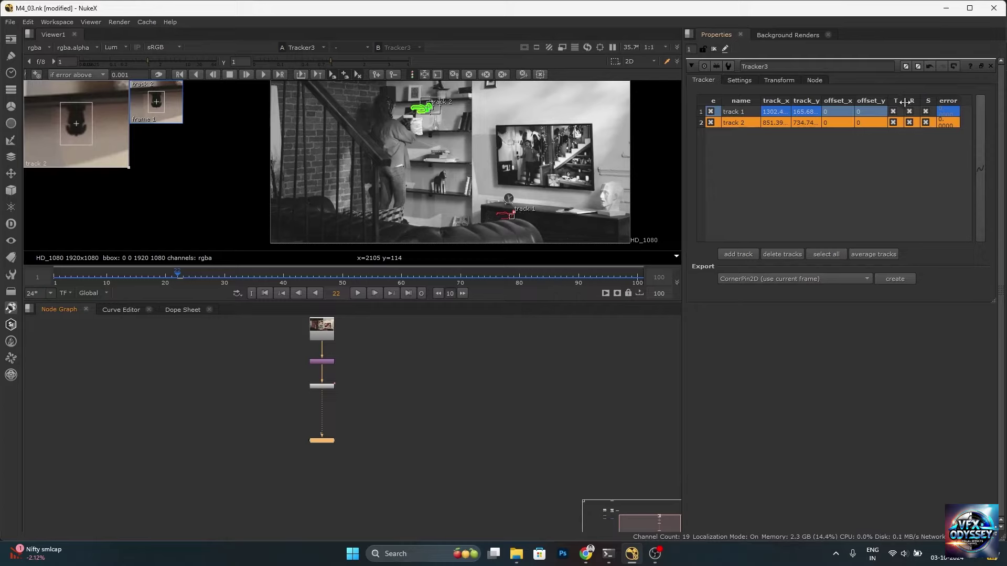
scroll(391, 187, down, 3)
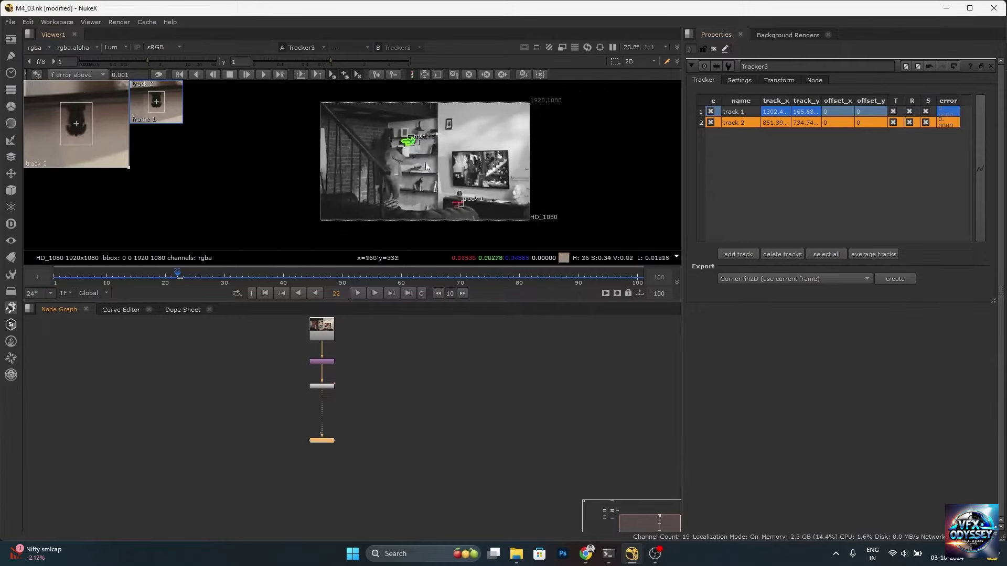
scroll(436, 123, up, 4)
scroll(422, 154, down, 2)
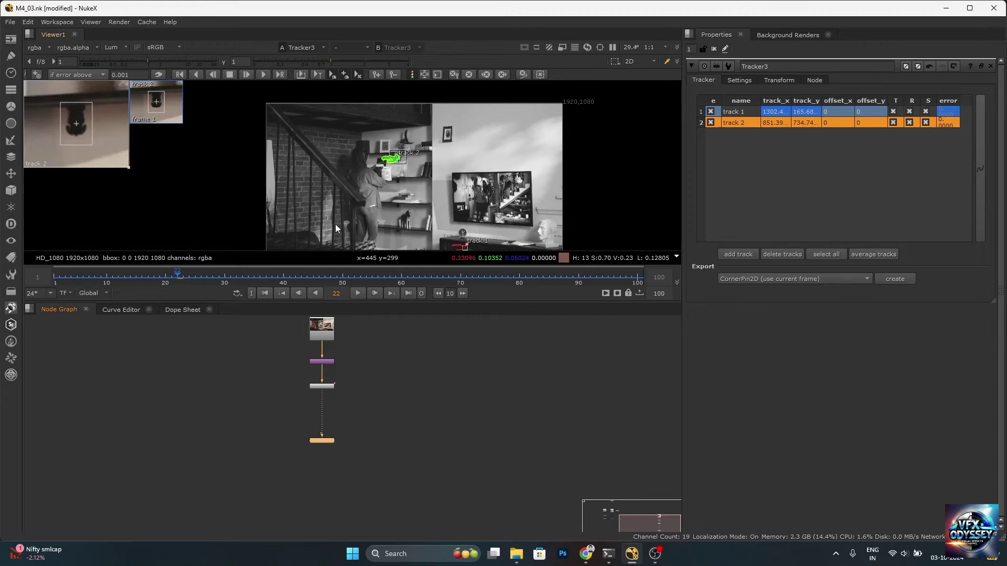
- Switch to the Large Viewer workspace, fit the footage in the viewer and return to frame 1
click(58, 22)
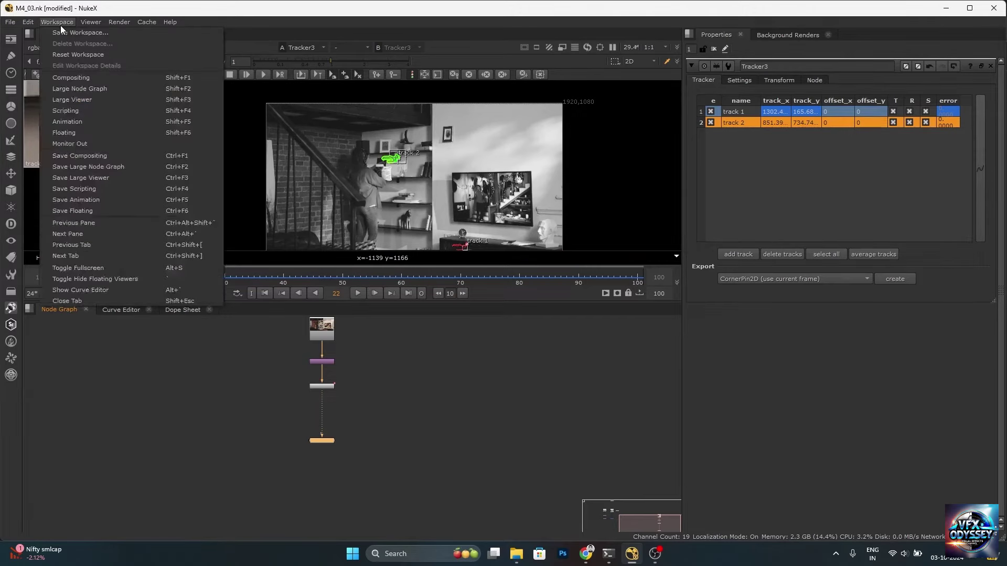
click(98, 101)
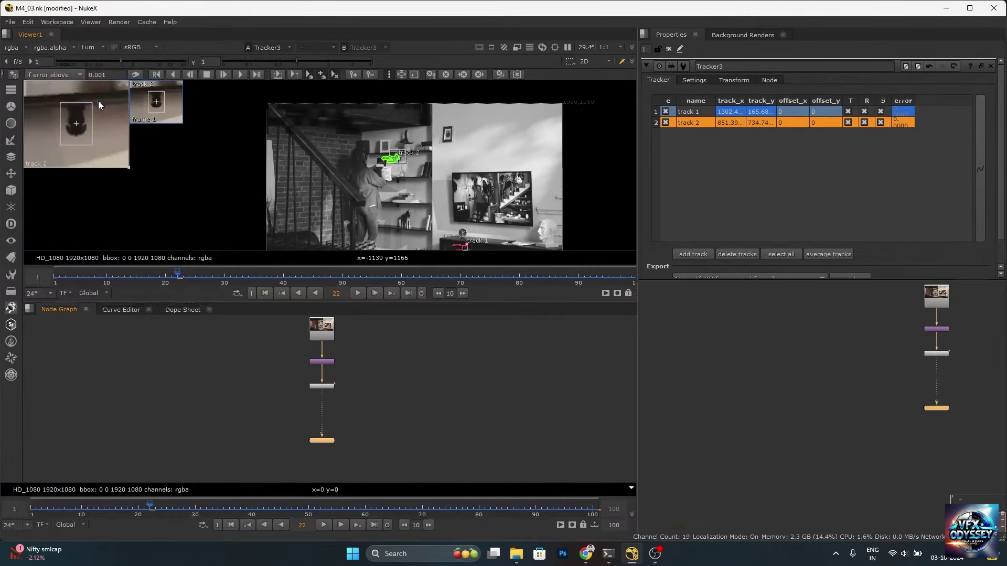
key(f)
click(231, 525)
- Set Tracker3's transform to stabilize, close its properties and switch the viewer from luminance back to full colour
click(734, 80)
click(724, 96)
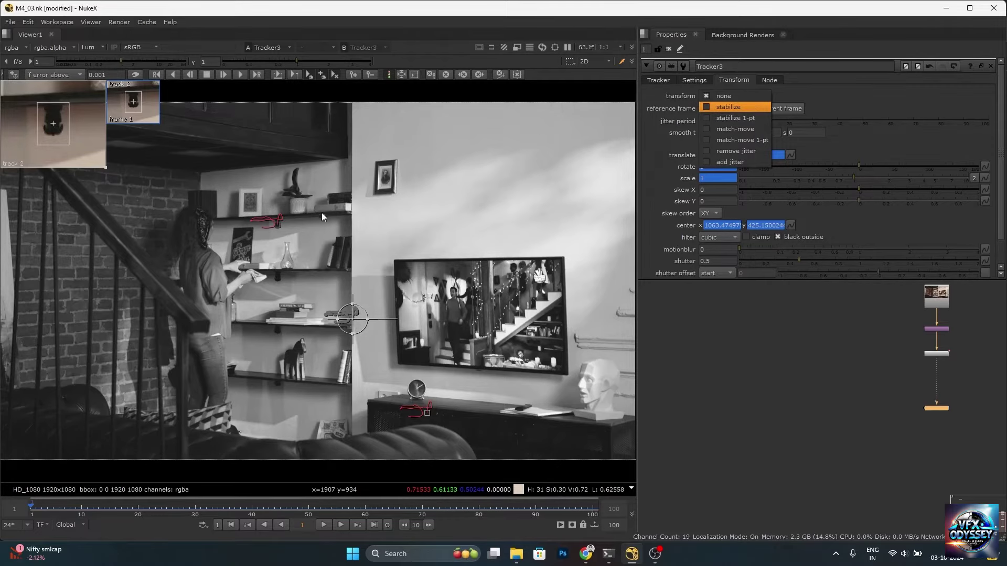
click(725, 110)
click(990, 66)
key(y)
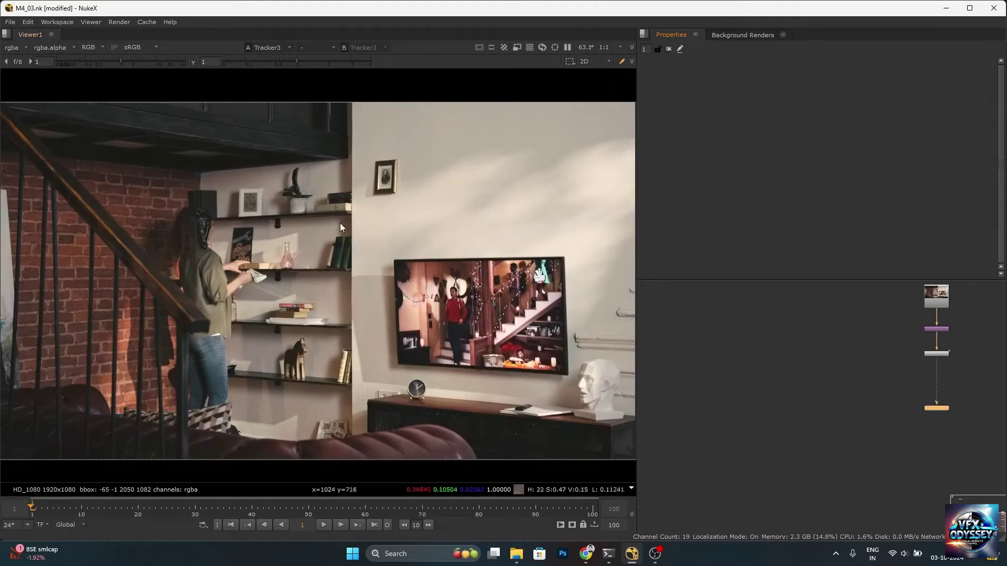
- Play the stabilized footage, examine the clock on the cabinet up close, and return to frame 1 to inspect the whole frame
click(325, 525)
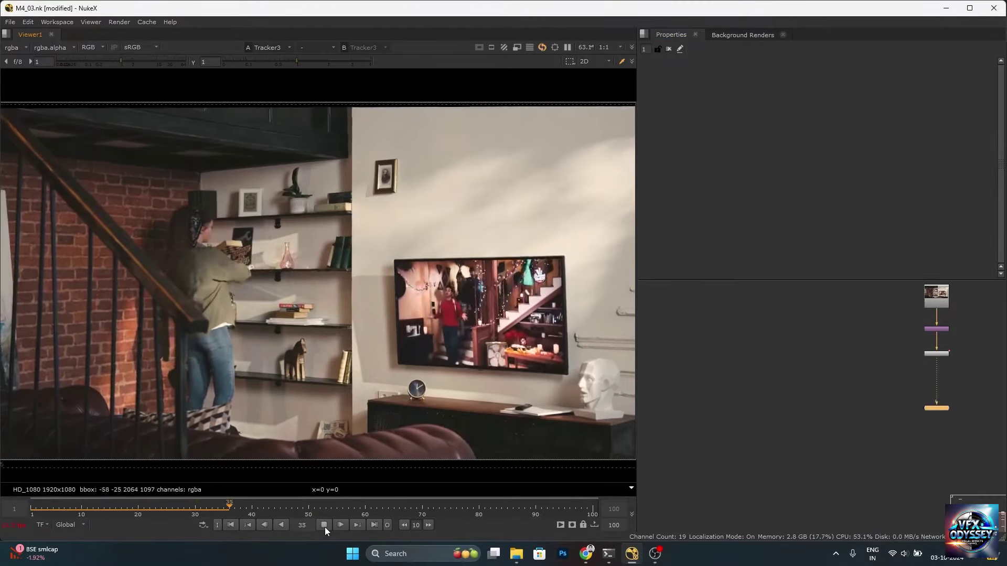
scroll(426, 381, up, 8)
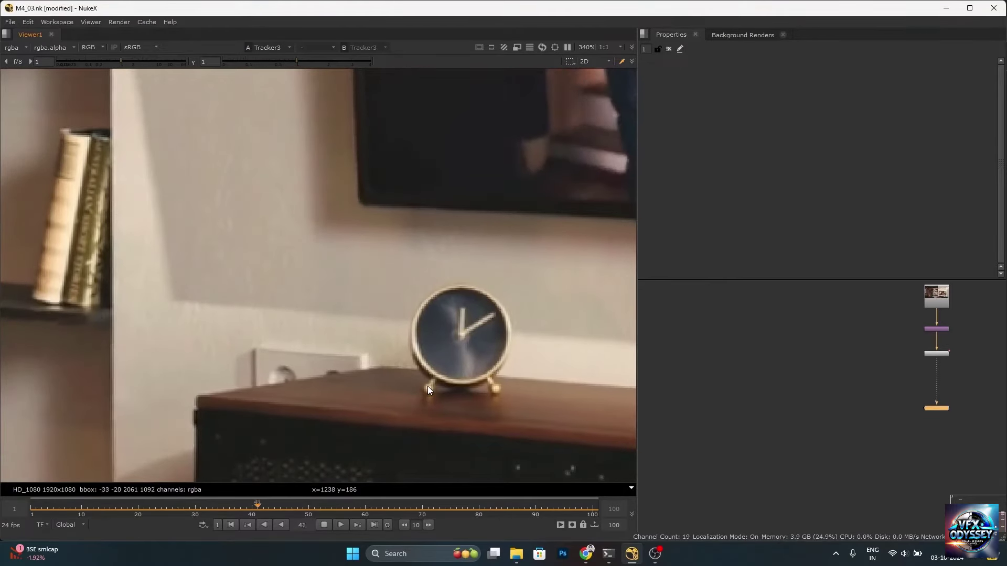
click(324, 525)
click(231, 525)
scroll(382, 342, down, 7)
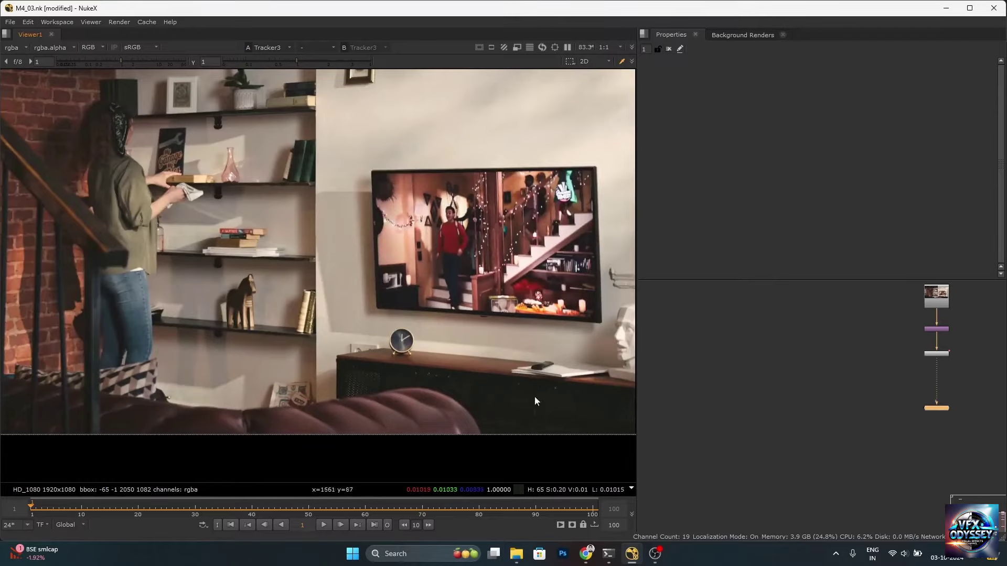
scroll(316, 231, down, 2)
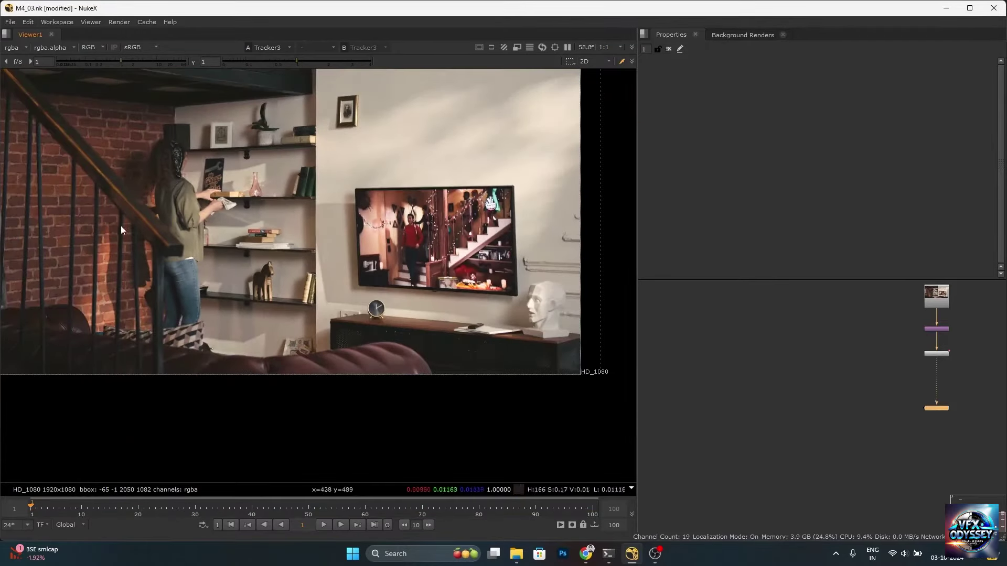
scroll(360, 304, down, 3)
scroll(277, 200, up, 2)
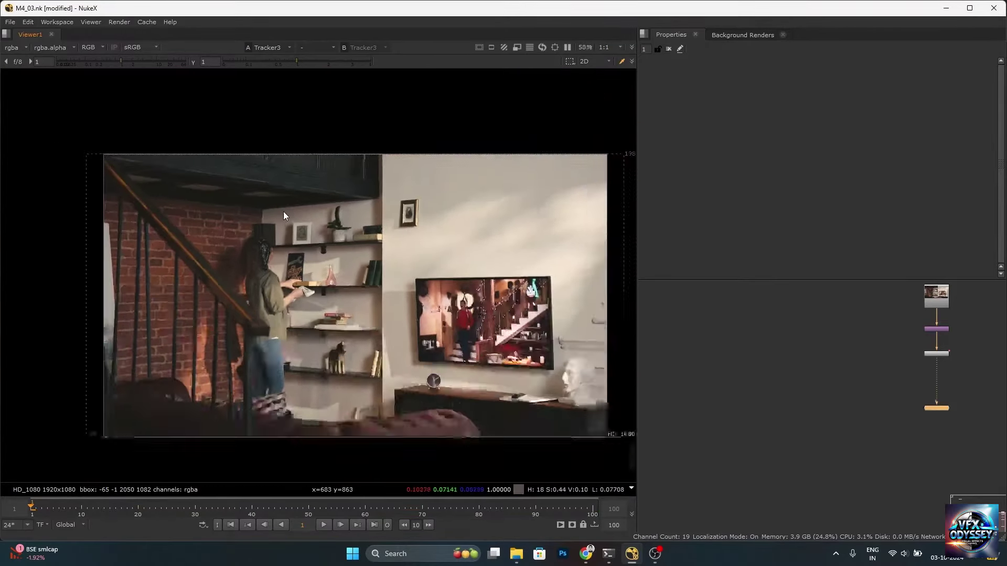
scroll(284, 212, down, 1)
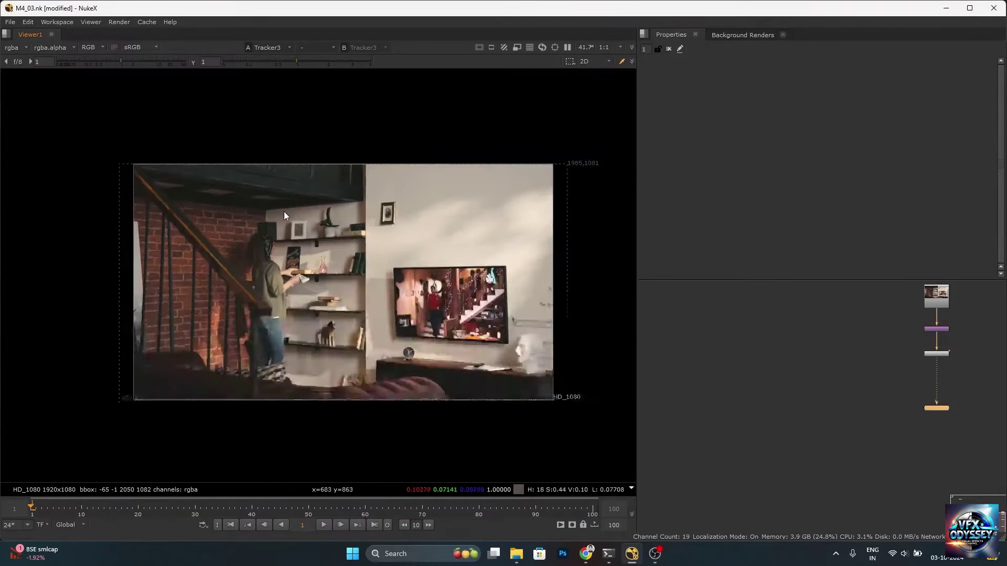
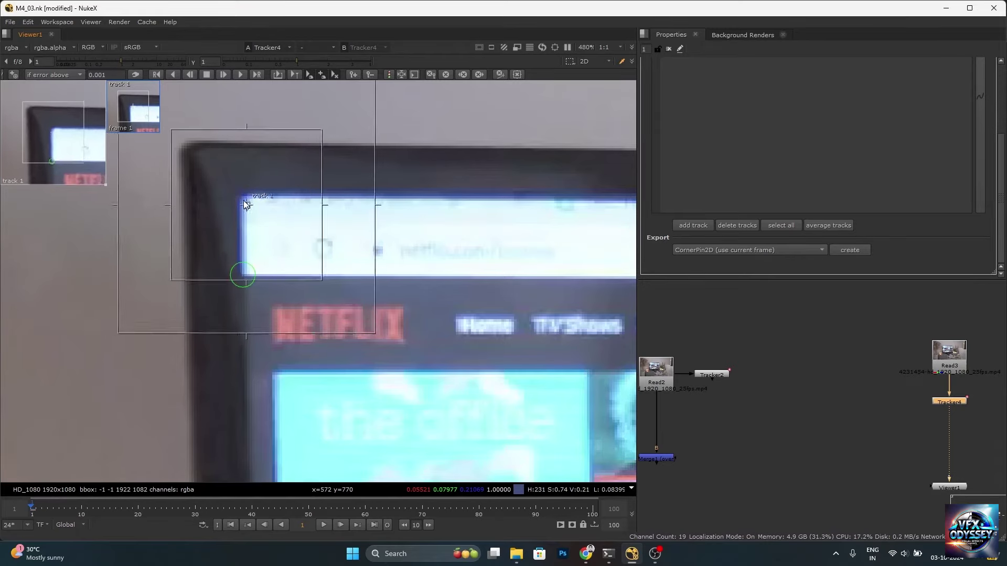
- Shrink track 1's pattern box around the lower-left corner of the TV's white browser bar and track it forward to frame 100
scroll(244, 292, up, 3)
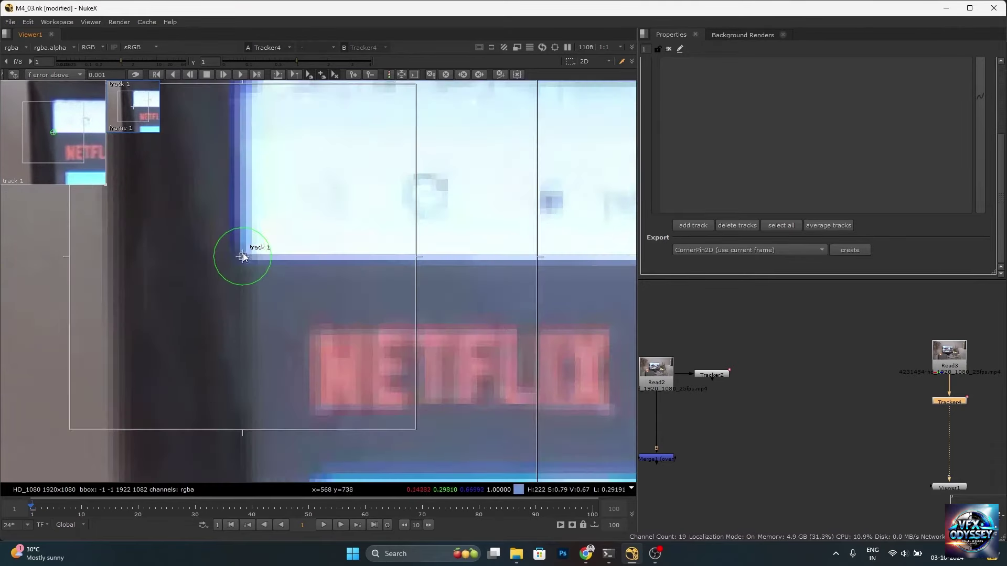
scroll(325, 230, down, 3)
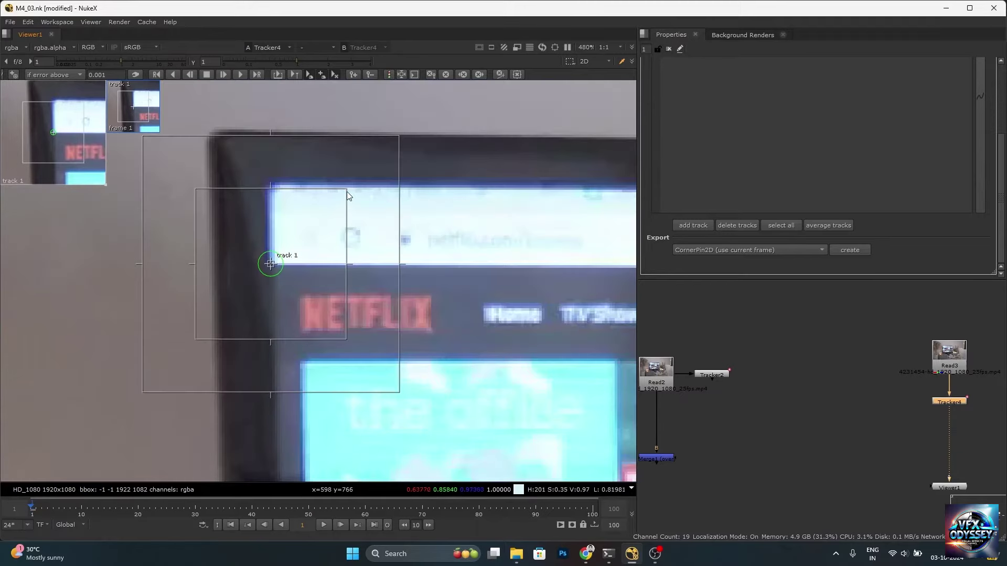
drag(347, 191, 303, 237)
click(240, 75)
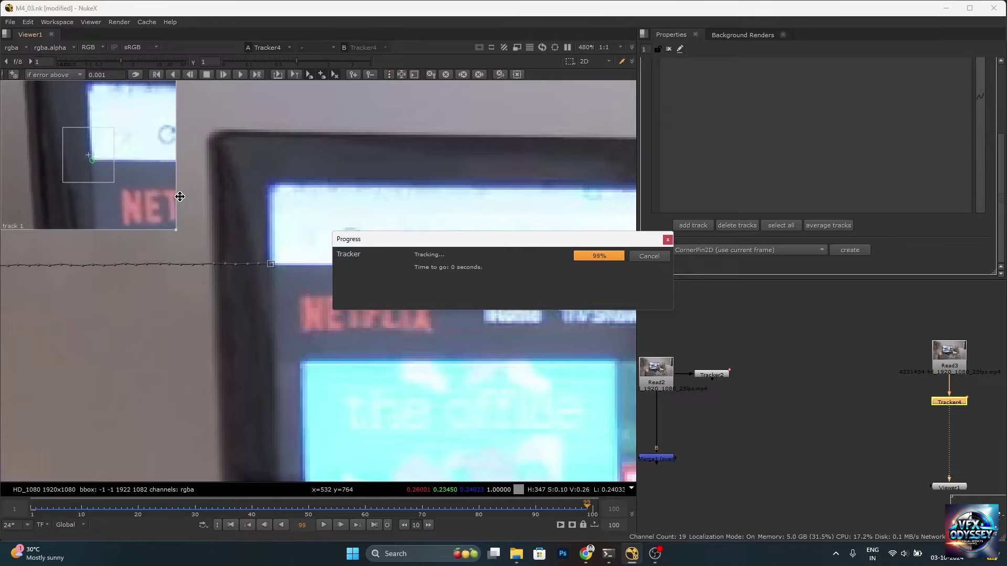
- Turn on the colour-coded error display for track 1 and examine the points along its path
scroll(382, 313, down, 5)
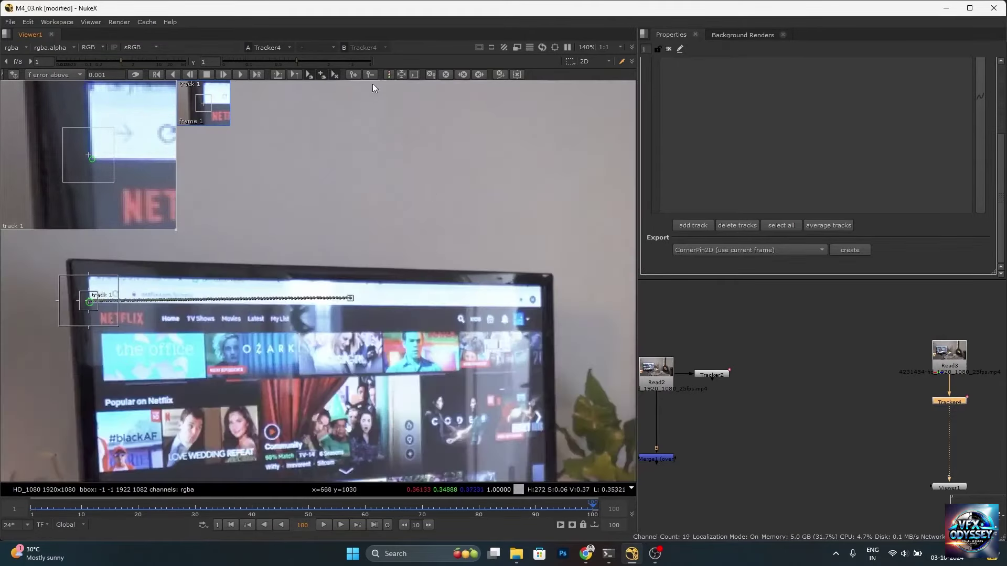
click(387, 74)
scroll(307, 331, up, 5)
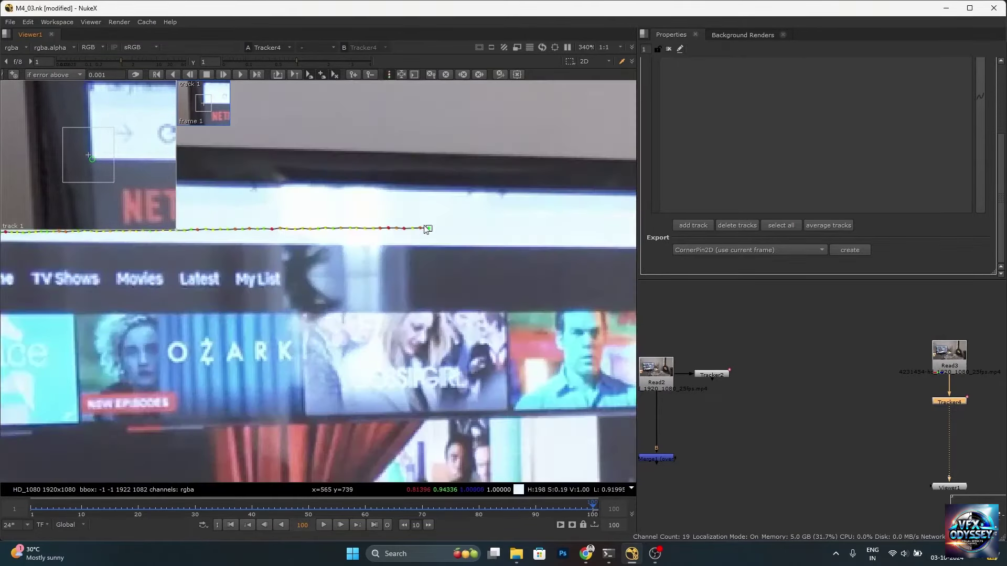
scroll(425, 228, down, 6)
scroll(286, 219, up, 3)
scroll(284, 222, down, 6)
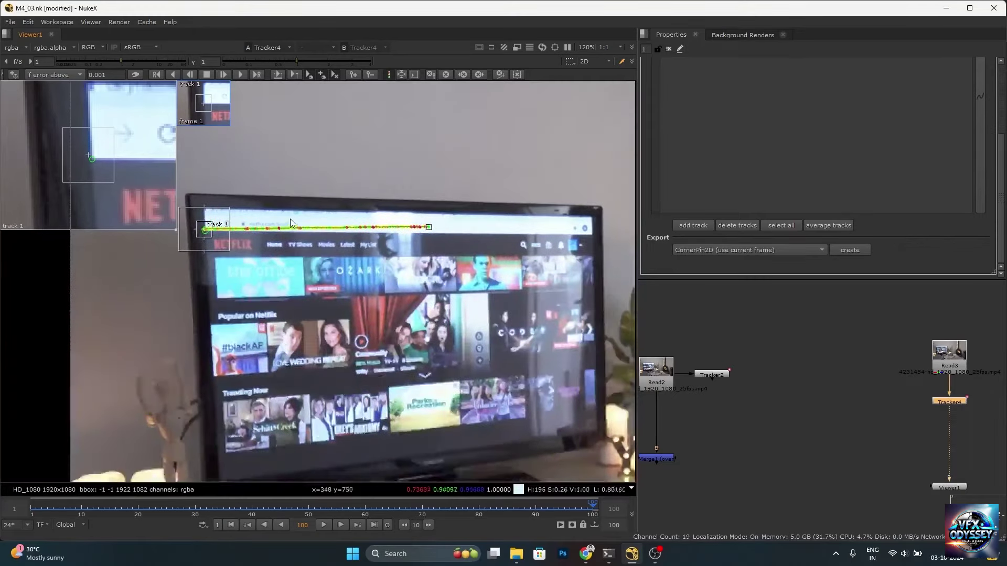
scroll(257, 201, down, 2)
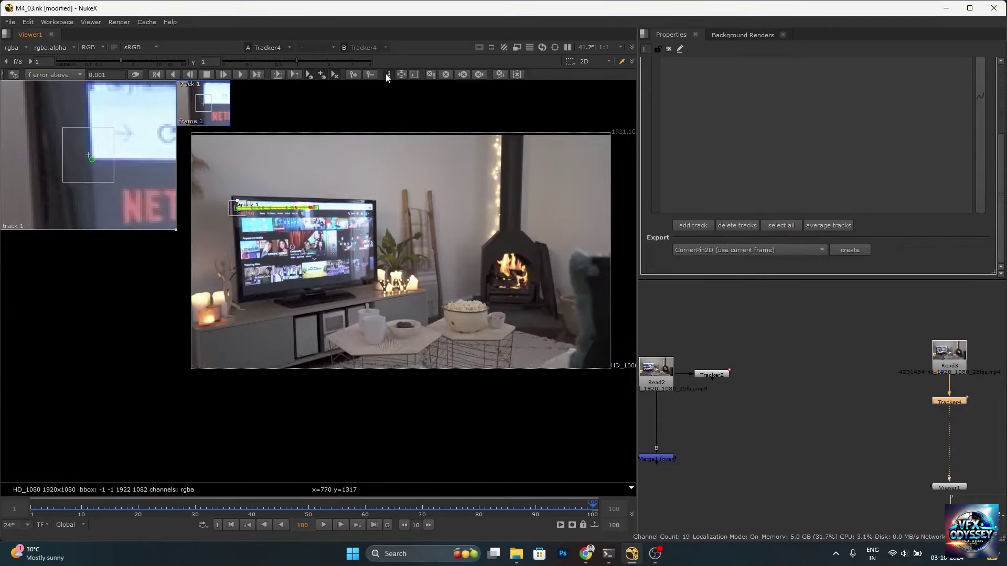
- Add a second track at frame 100 and place it on the lower-left outer corner of the TV frame
scroll(254, 256, up, 3)
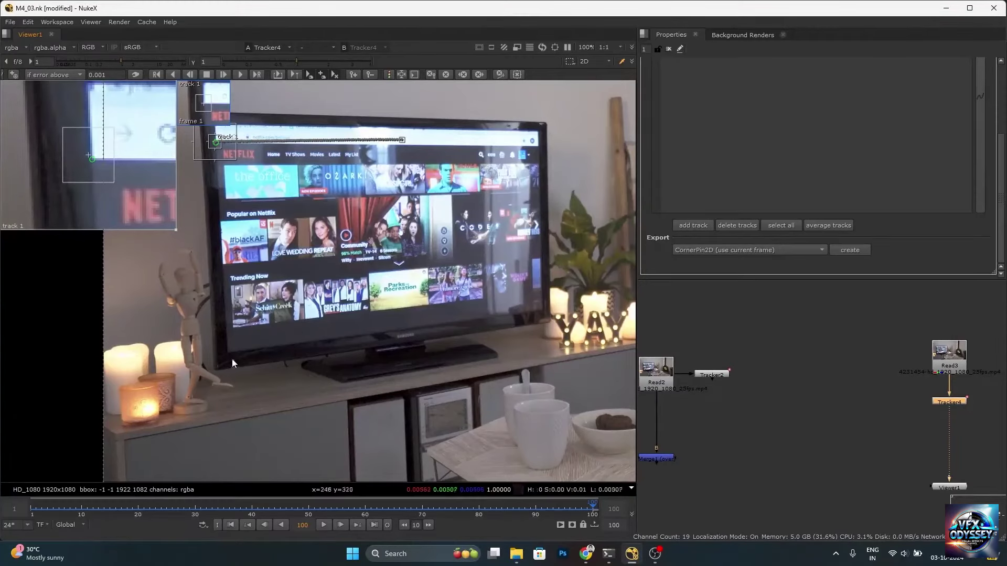
scroll(234, 360, up, 3)
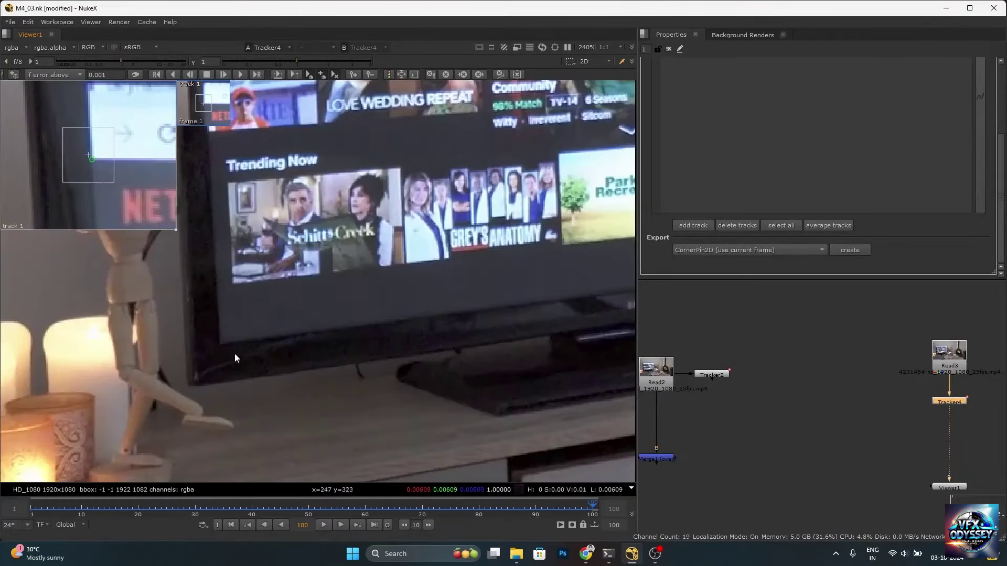
click(695, 225)
drag(318, 262, 194, 376)
scroll(198, 386, up, 4)
mouse_move(189, 364)
mouse_down()
mouse_move(258, 284)
mouse_move(189, 365)
mouse_up()
- Shrink track 2's pattern box, enlarge its search area slightly, and track it backward from frame 100 to 1 with step -1
drag(277, 272, 238, 310)
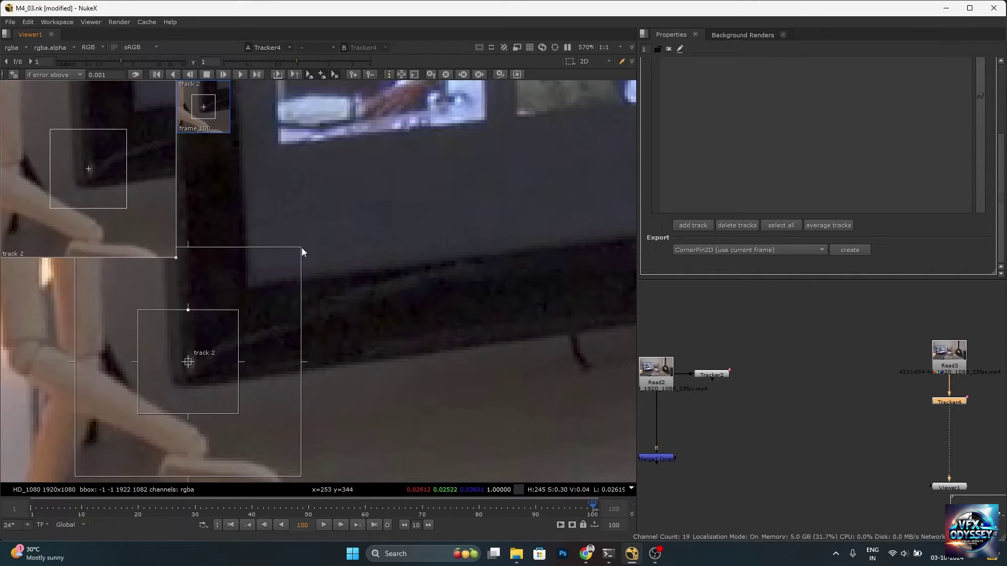
drag(301, 247, 320, 242)
scroll(316, 226, down, 5)
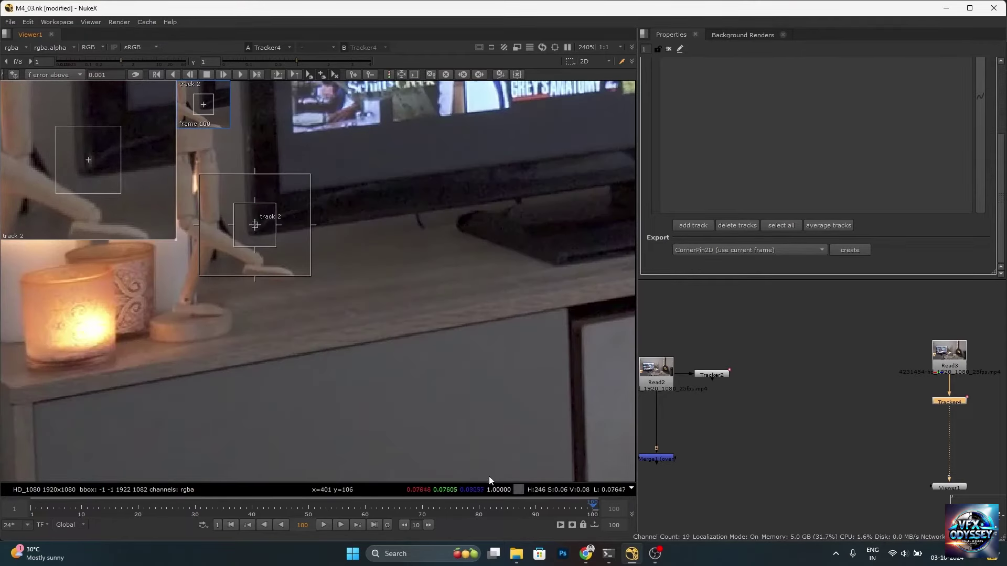
click(156, 75)
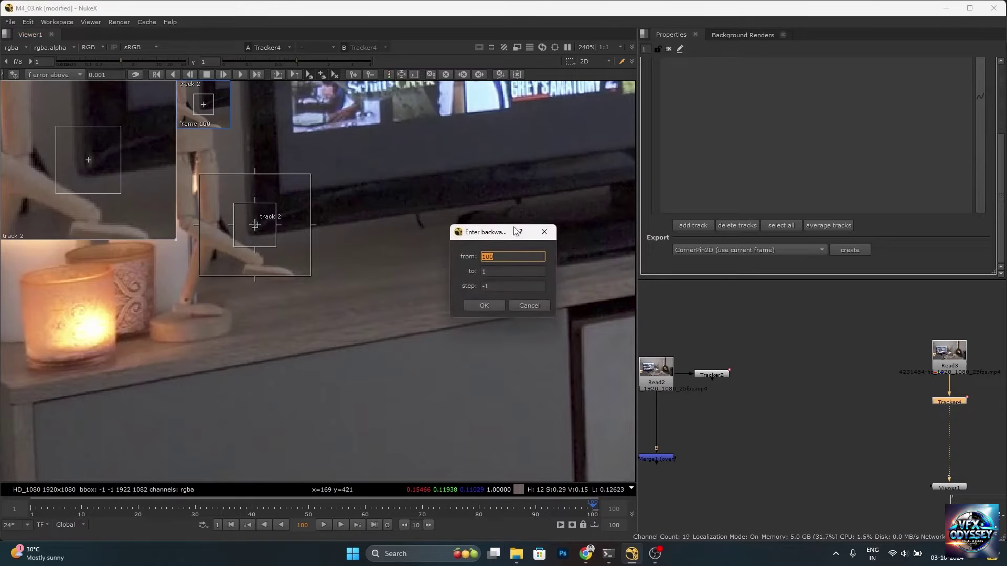
click(484, 306)
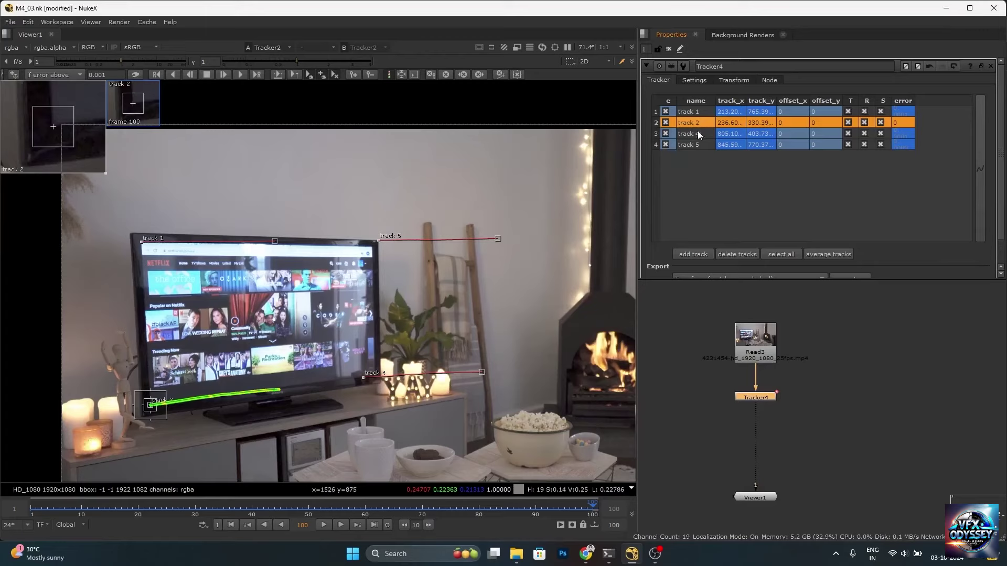
- Select track 4 and track 5 in turn and examine track 5's path from the TV's upper-right corner
click(697, 134)
click(688, 145)
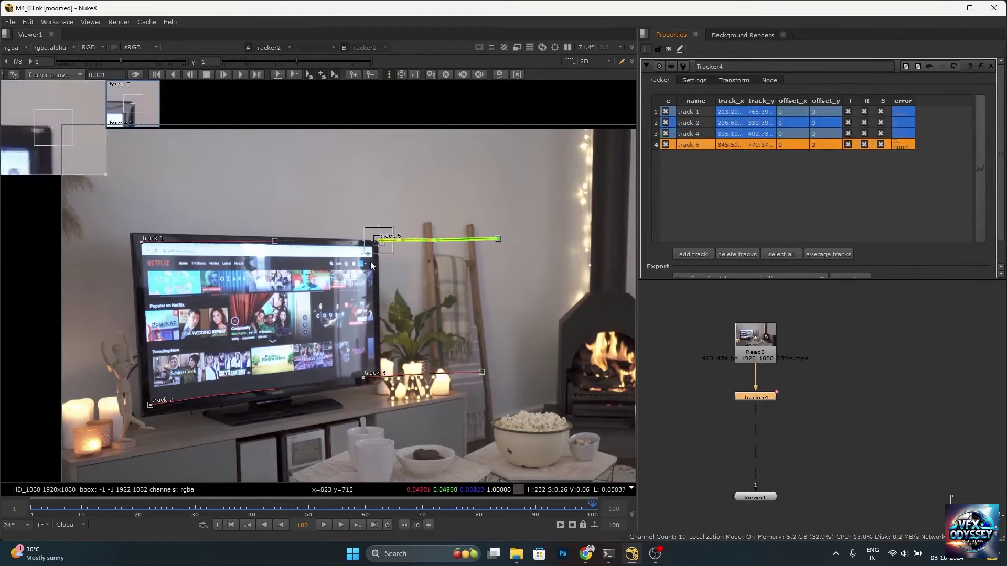
scroll(438, 239, up, 5)
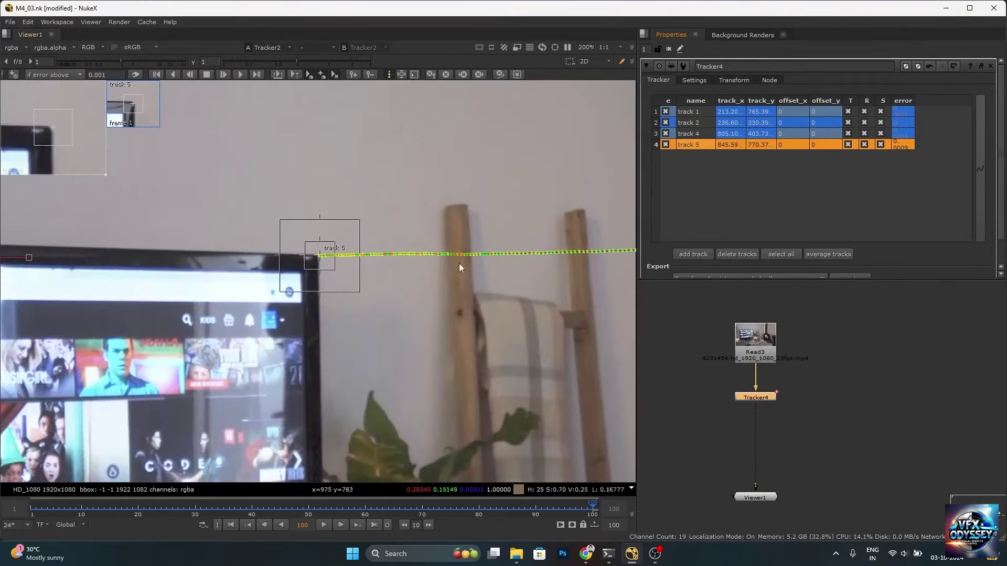
scroll(493, 287, down, 4)
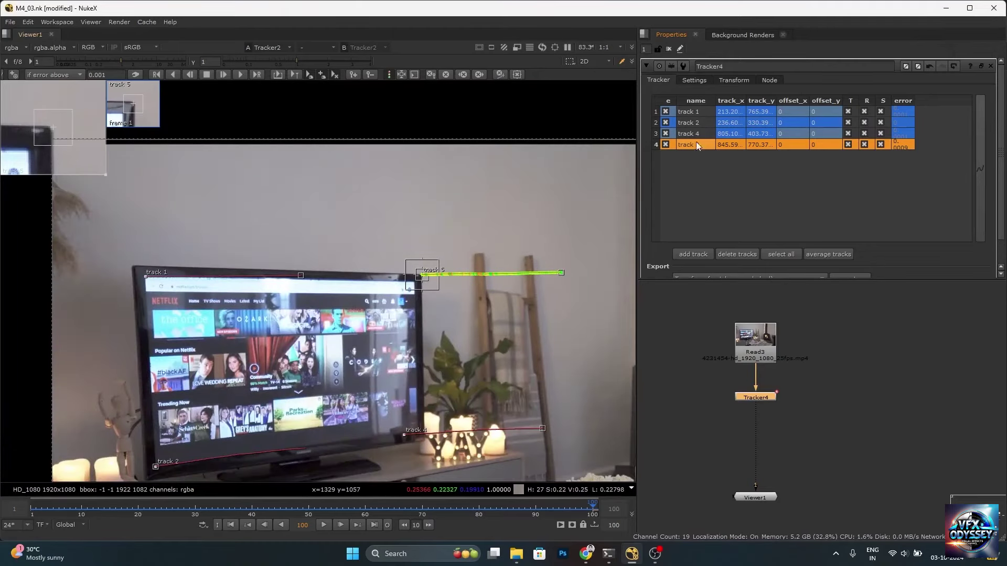
- Align CornerPin2D2 under CheckerBoard2 with the checkerboard as its input, and view the corner pin's output
scroll(776, 231, down, 1)
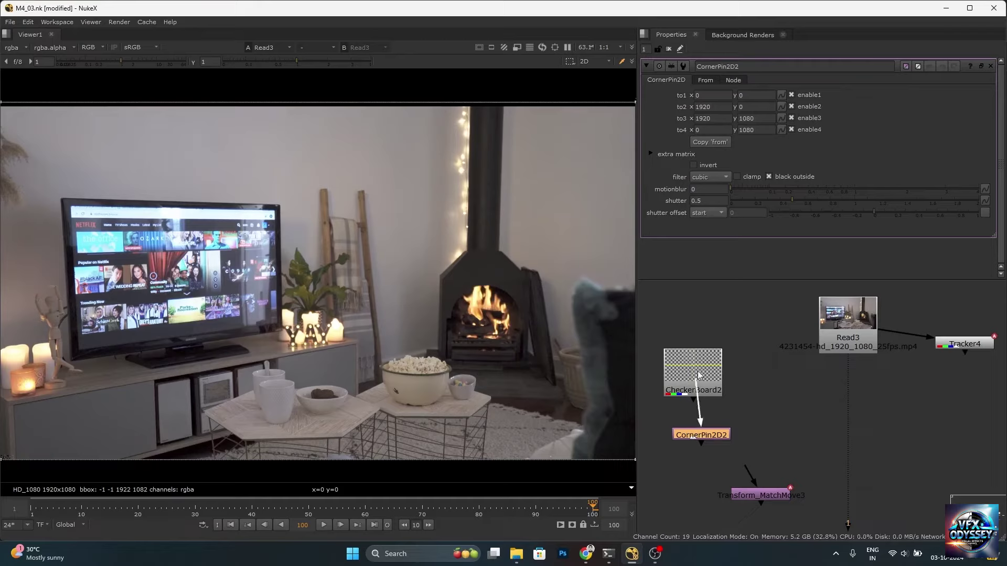
drag(702, 436, 700, 436)
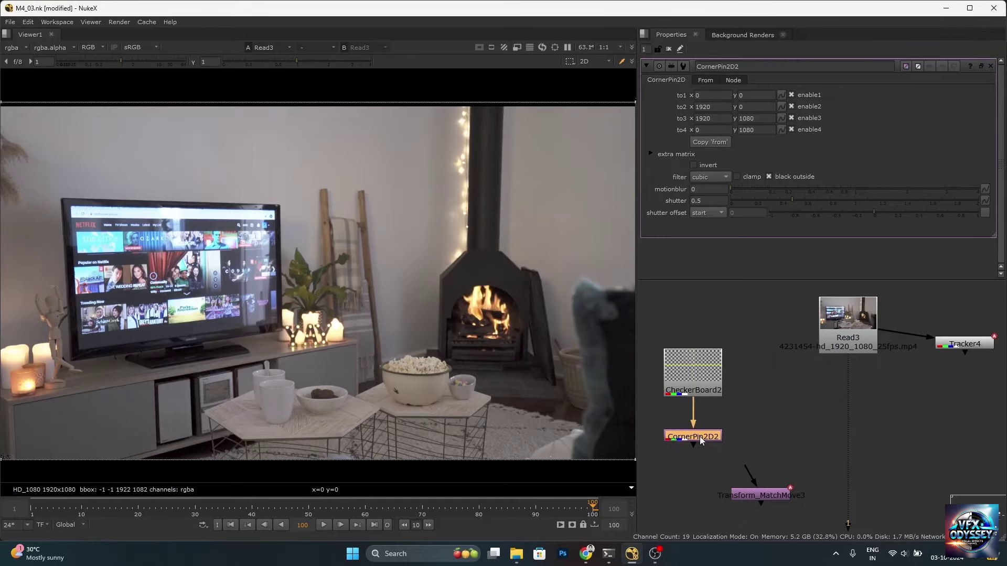
key(1)
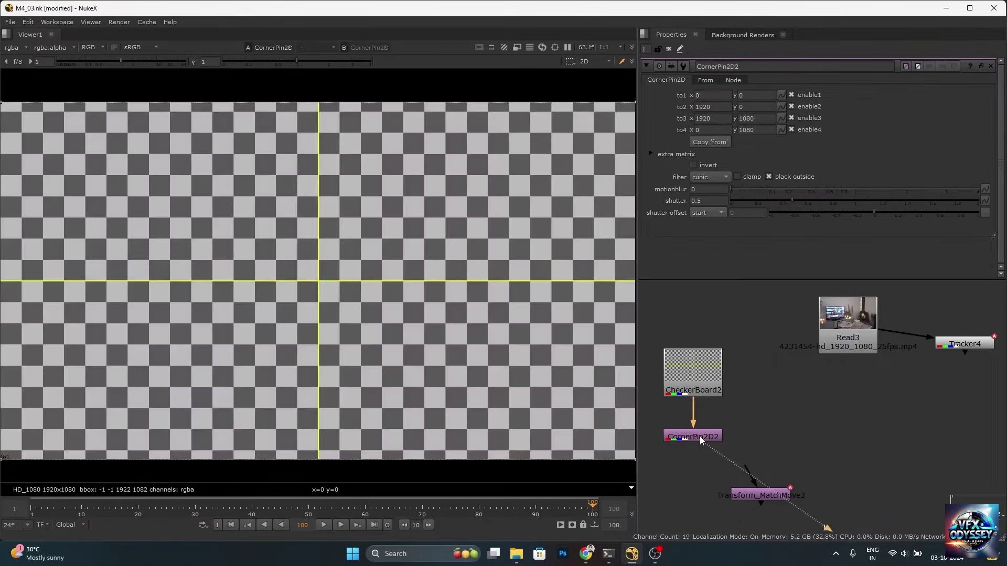
scroll(384, 326, down, 3)
scroll(349, 297, up, 2)
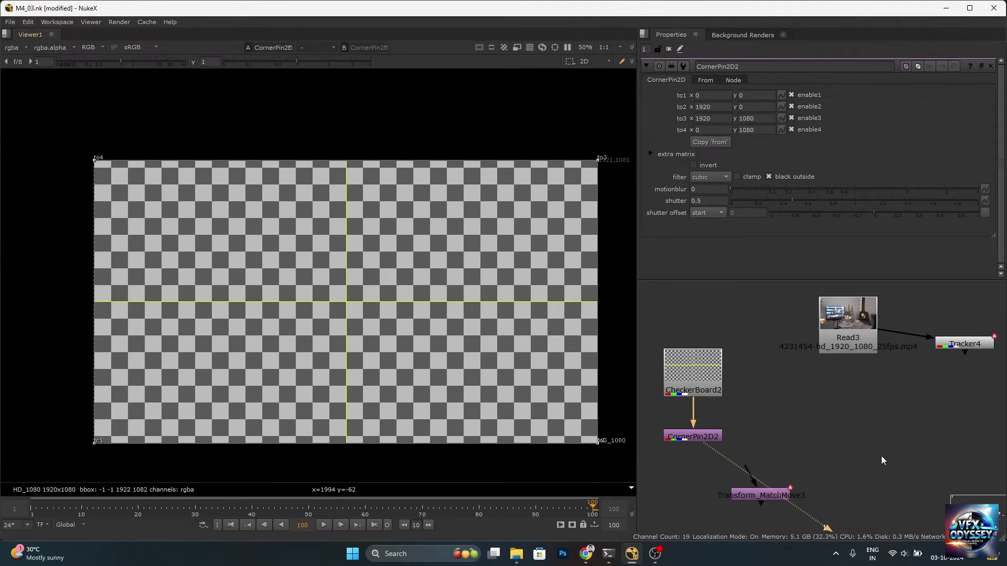
- Add a Merge node with Read3 as input B and CornerPin2D2 as input A, clear of Transform_MatchMove3, and view it
click(760, 496)
drag(760, 495, 777, 423)
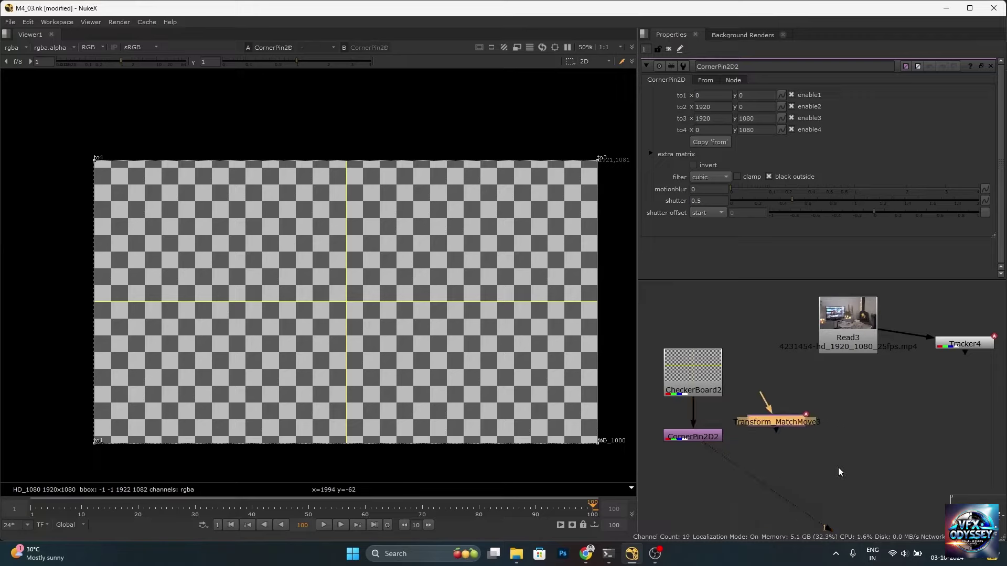
click(838, 467)
key(m)
drag(835, 465, 848, 323)
drag(853, 437, 702, 434)
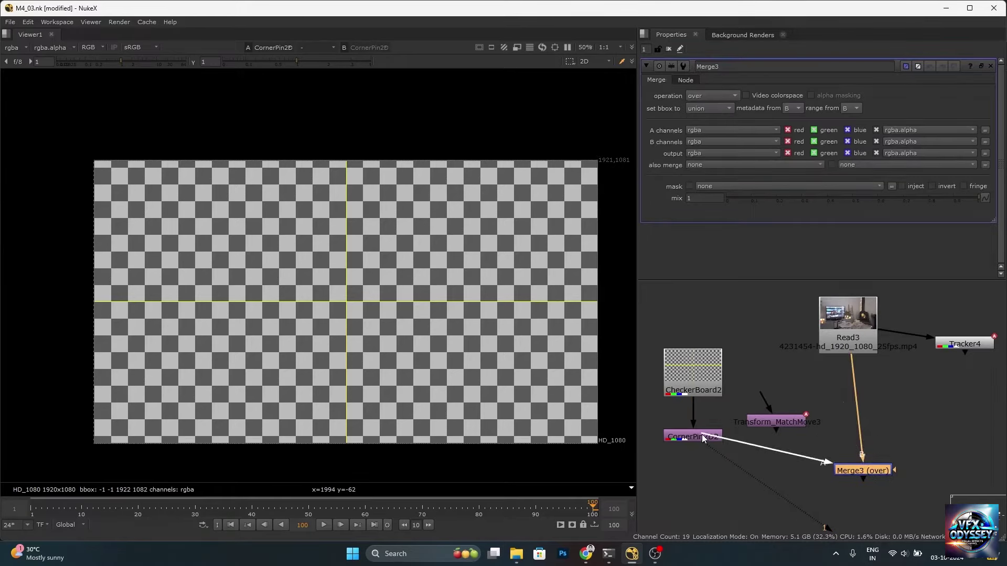
drag(863, 471, 848, 436)
key(1)
- In CornerPin2D2, place to4 at 214, 763 and to1 at 240, 330 on the TV screen's left corners
click(694, 436)
double_click(698, 438)
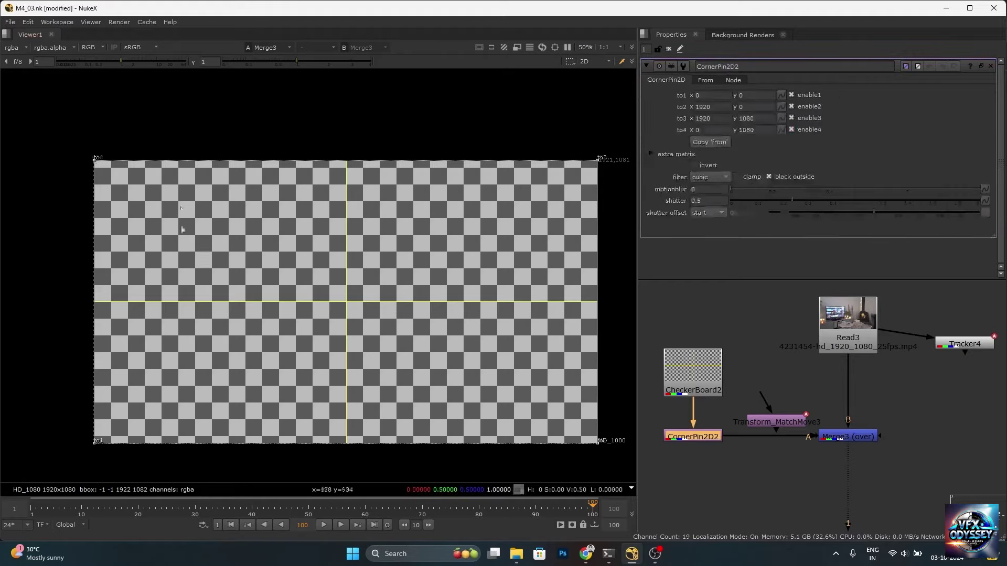
drag(96, 164, 275, 270)
drag(98, 439, 158, 357)
scroll(278, 268, up, 5)
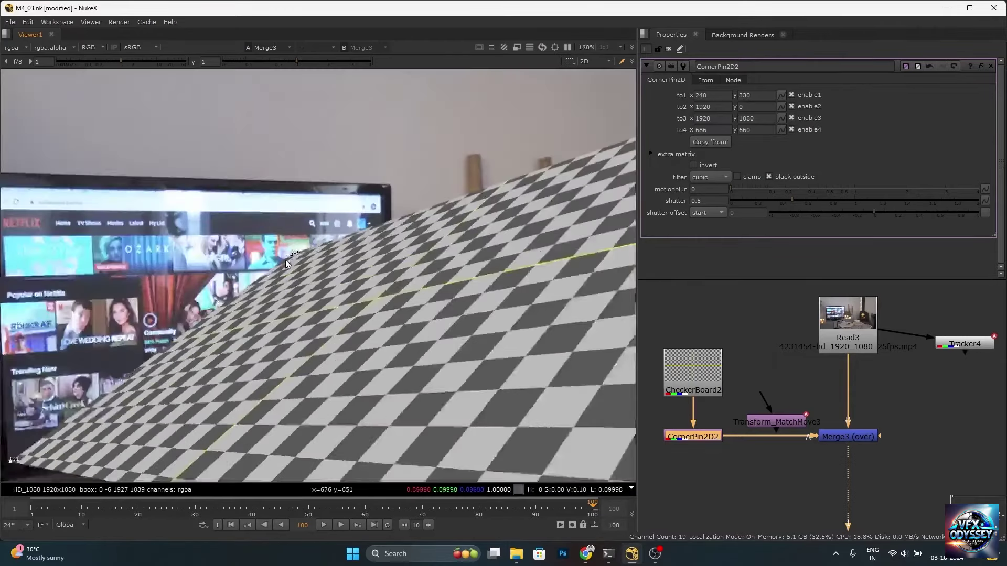
drag(294, 254, 72, 183)
scroll(176, 223, down, 3)
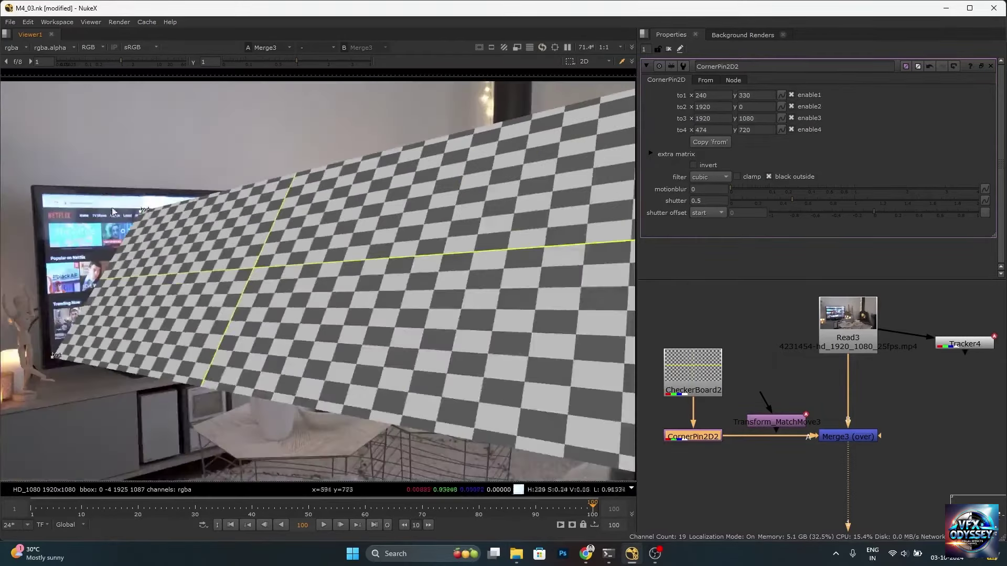
drag(140, 209, 44, 198)
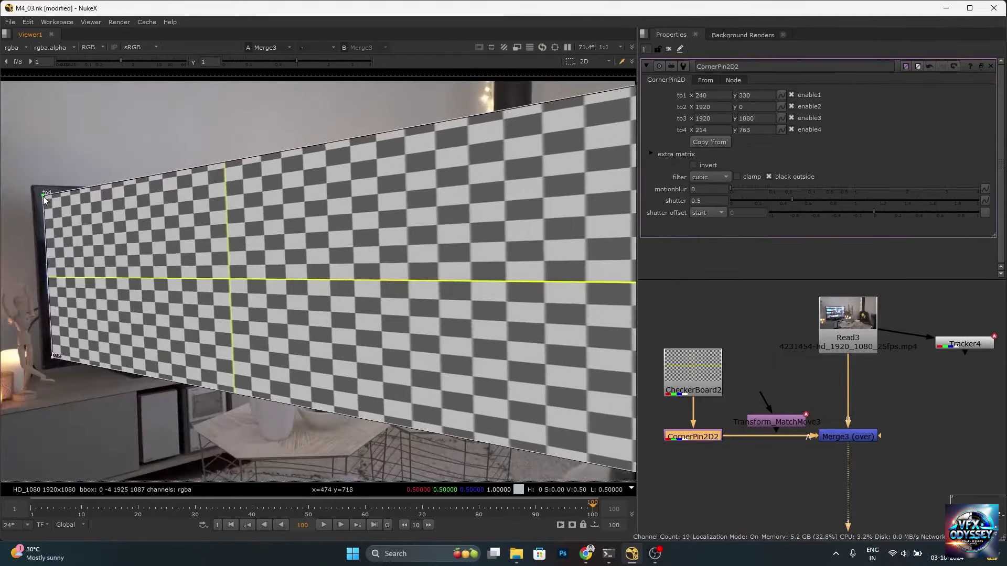
- Place the corner pin's to3 at about 784, 784 and to2 at about 816, 408 near the TV screen's right corners
scroll(233, 262, down, 3)
drag(457, 170, 244, 225)
drag(457, 372, 239, 299)
- Refine to2 to about 837, 412 and to3 to about 830, 756 so they fit the TV screen's right corners
scroll(258, 293, up, 4)
scroll(239, 298, up, 4)
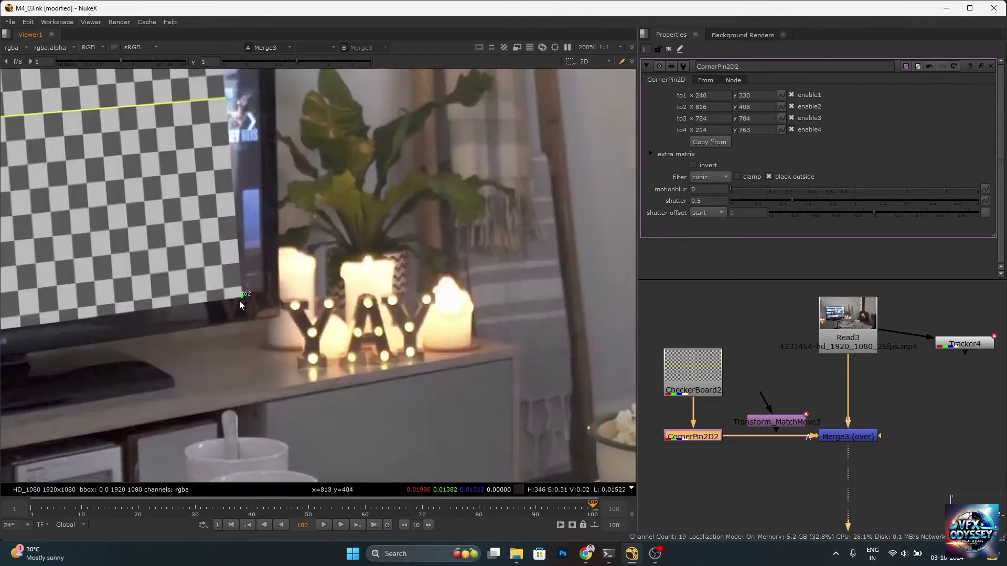
scroll(243, 301, up, 3)
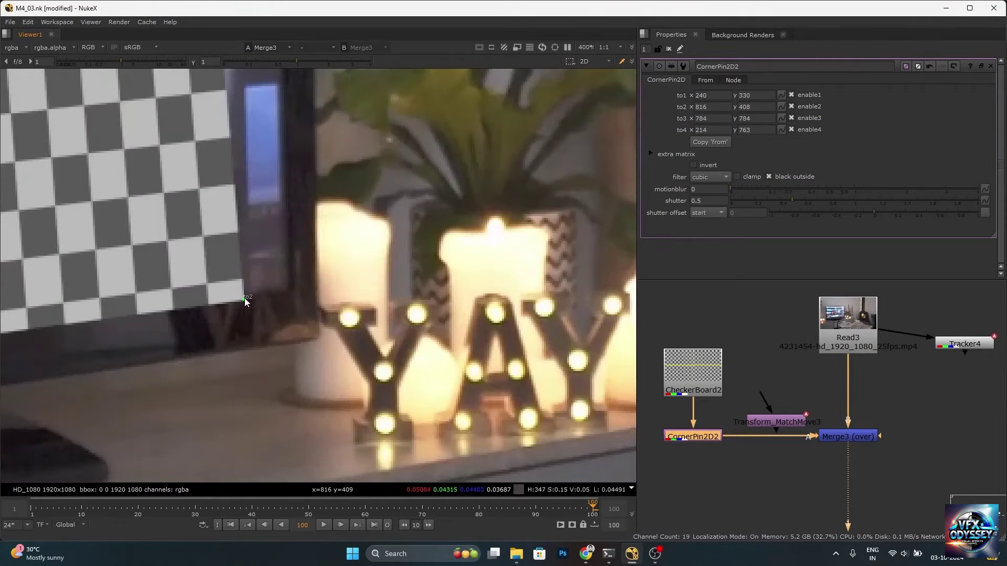
drag(243, 300, 285, 292)
drag(285, 289, 289, 289)
scroll(314, 284, down, 5)
scroll(290, 138, up, 5)
drag(297, 215, 395, 272)
- Refine to4 to about 211, 768 and to1 to about 237, 329 so they fit the TV screen's left corners
scroll(492, 269, down, 5)
scroll(257, 262, up, 4)
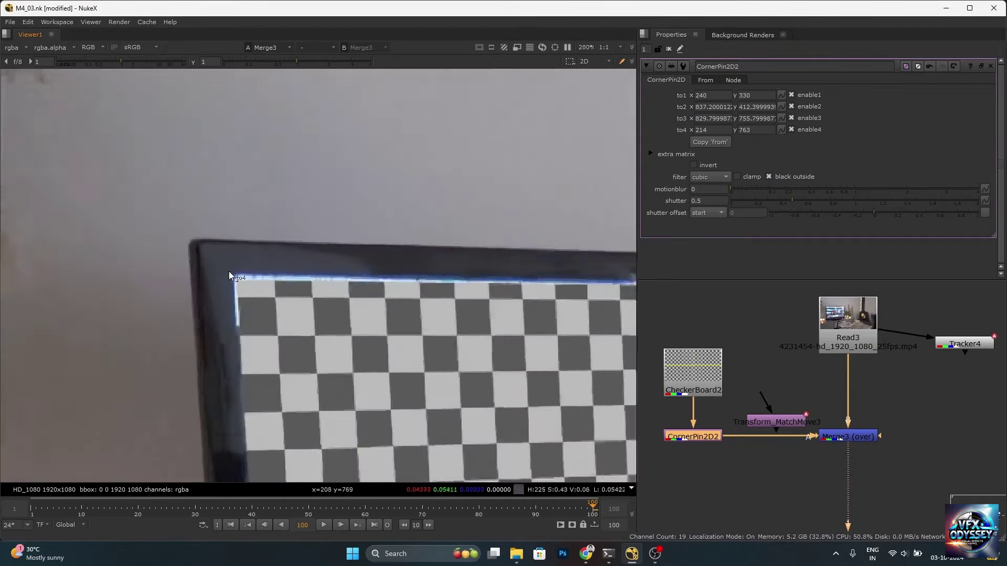
scroll(229, 272, up, 2)
drag(240, 285, 234, 275)
scroll(294, 276, down, 4)
scroll(357, 278, down, 3)
scroll(310, 420, up, 5)
drag(309, 419, 300, 423)
- Examine the pinned checkerboard's corners against the TV frame, then fit the whole image and close the open node properties
scroll(273, 388, down, 5)
scroll(472, 362, up, 2)
scroll(454, 373, up, 3)
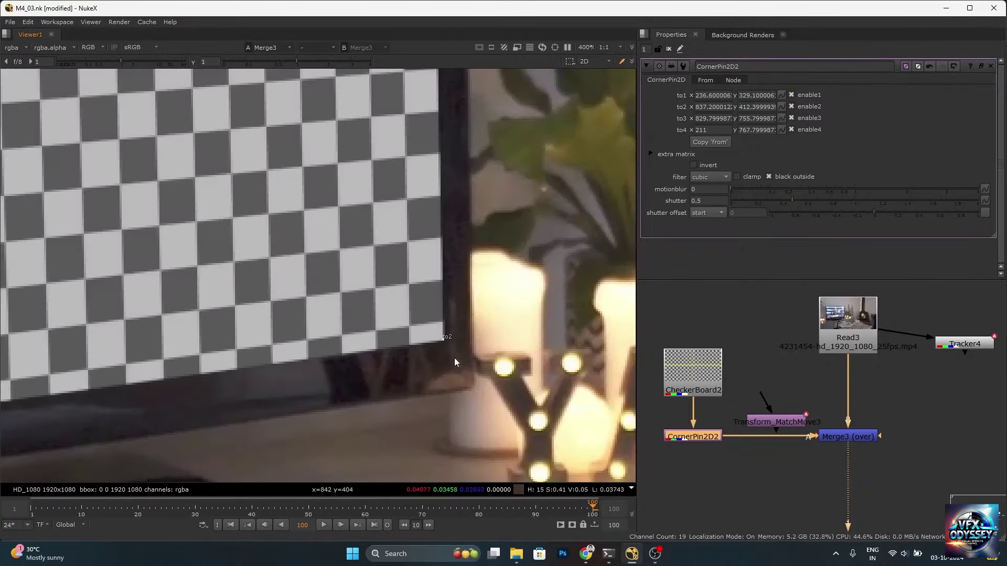
scroll(447, 341, down, 5)
scroll(364, 198, up, 5)
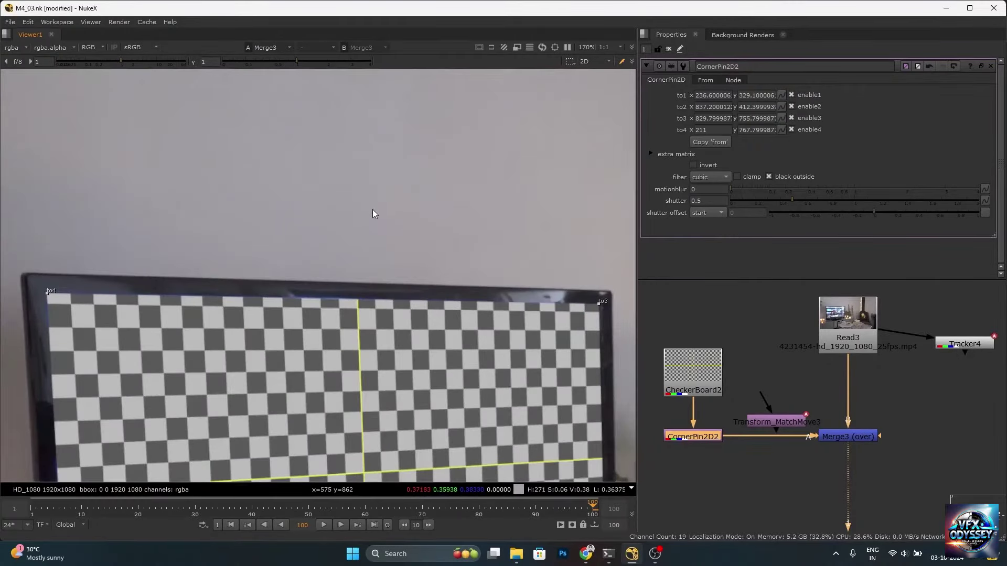
scroll(311, 255, down, 5)
scroll(180, 223, up, 6)
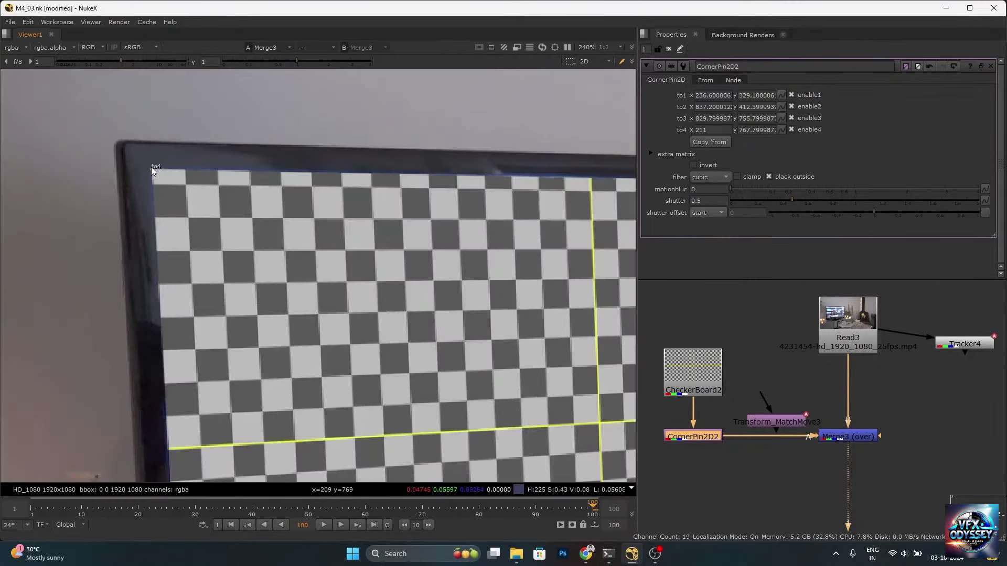
key(f)
click(668, 49)
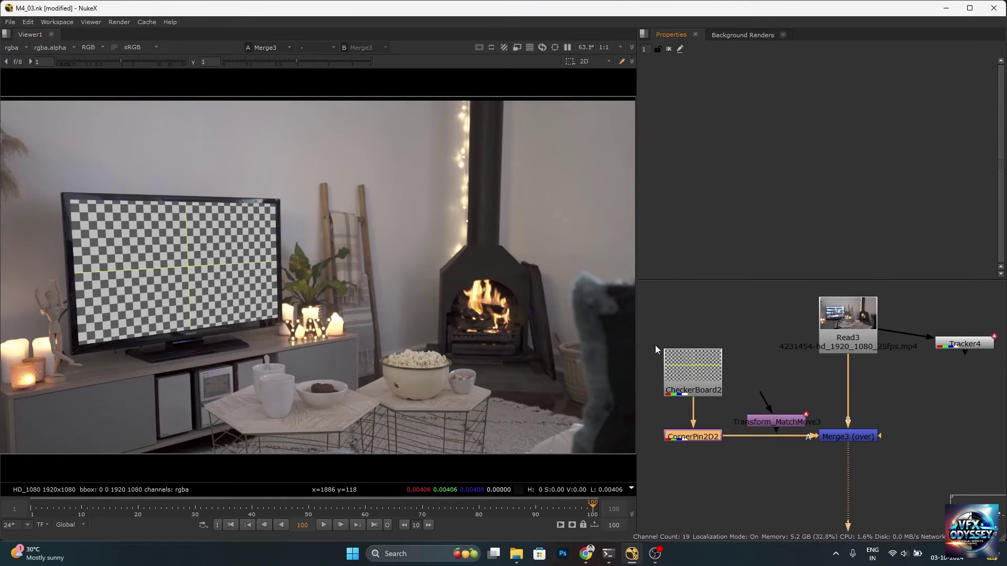
- Insert Transform_MatchMove3 between CornerPin2D2 and Merge3, check the alignment at frame 1, and open the transform's properties
drag(648, 334, 748, 466)
drag(703, 437, 648, 436)
drag(776, 422, 741, 436)
scroll(305, 262, down, 3)
click(231, 525)
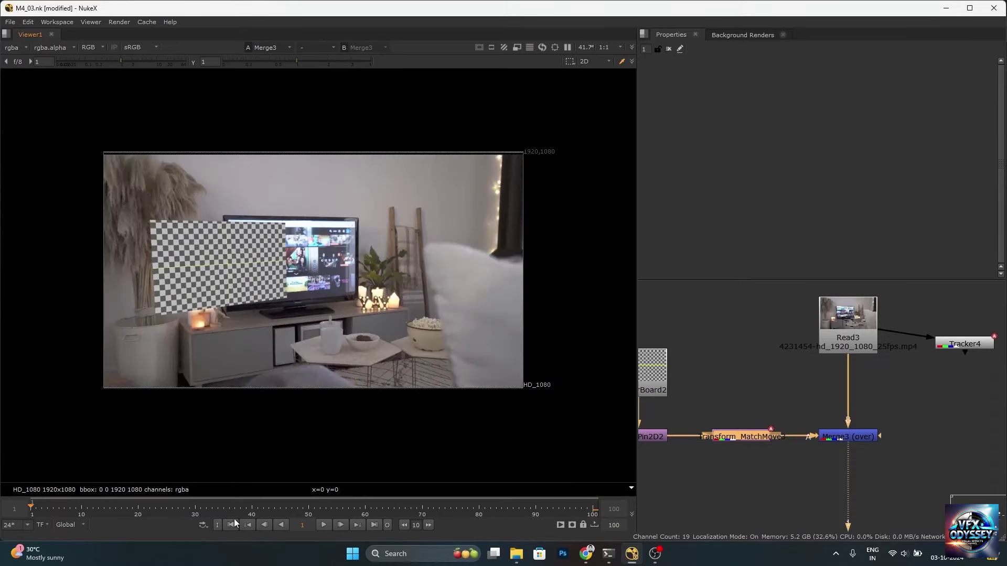
double_click(753, 435)
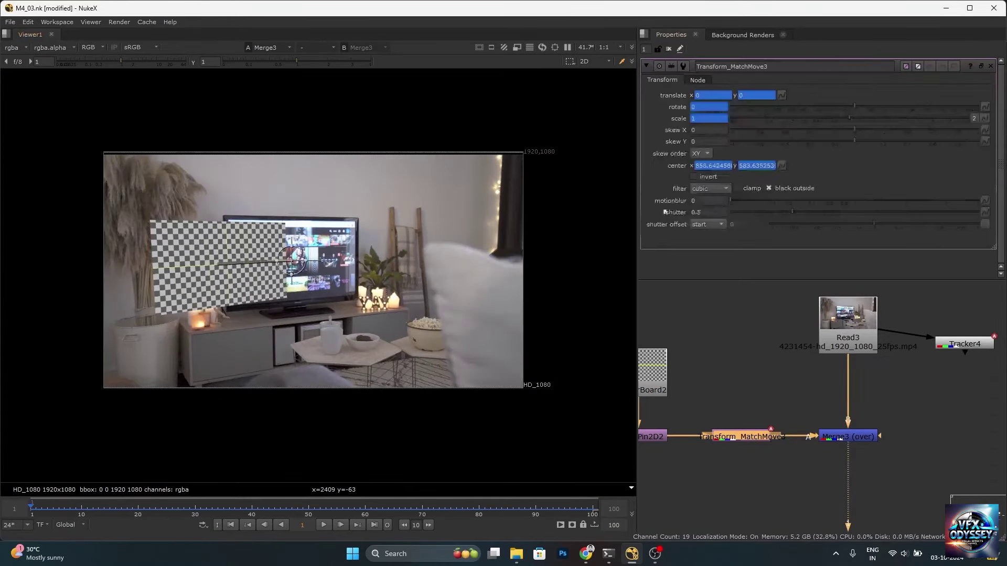
scroll(970, 359, up, 2)
- Select all four tracks in Tracker4 and export them as a Transform (match-move, baked) node
double_click(962, 338)
click(703, 145)
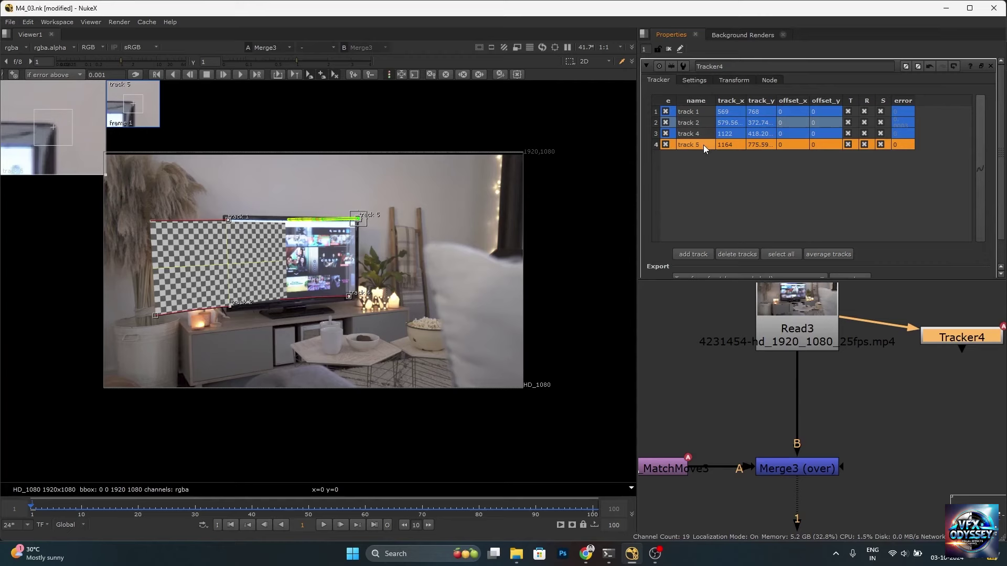
shift+click(701, 112)
scroll(755, 219, down, 1)
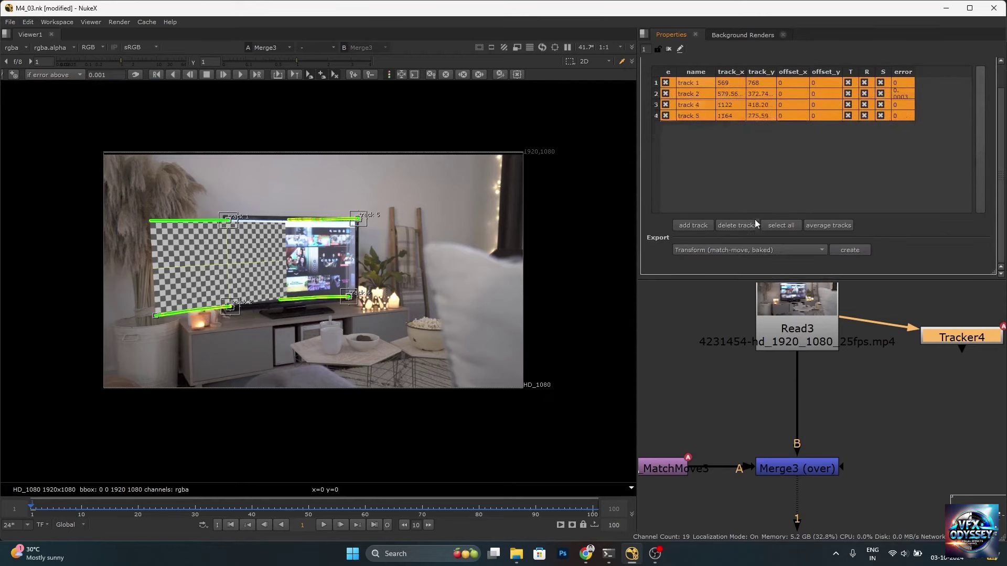
click(850, 250)
- Replace Transform_MatchMove3 with the new Transform_MatchMove4 between CornerPin2D2 and Merge3 at frame 100, and close all properties
scroll(874, 382, down, 5)
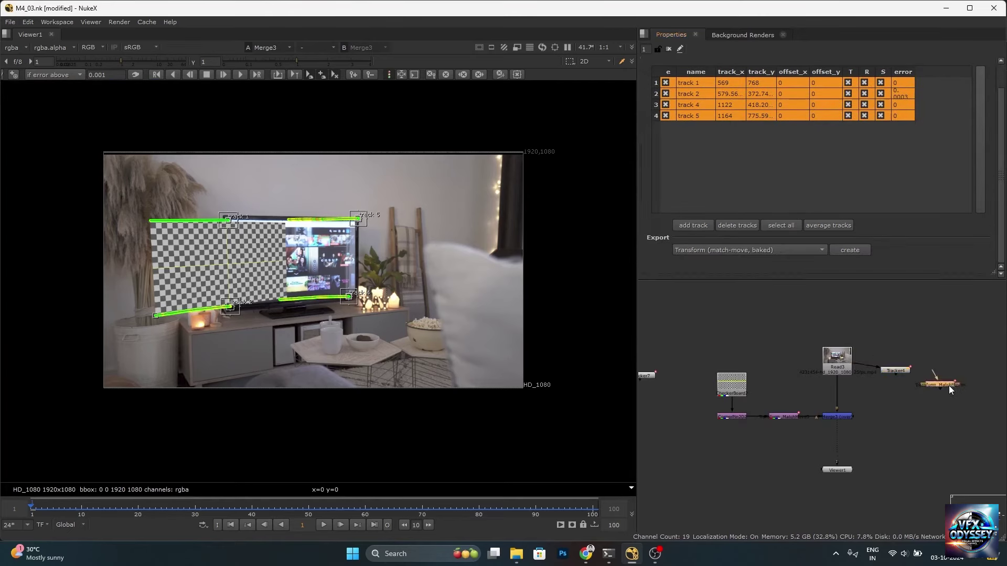
drag(949, 385, 807, 450)
scroll(806, 430, up, 5)
click(784, 401)
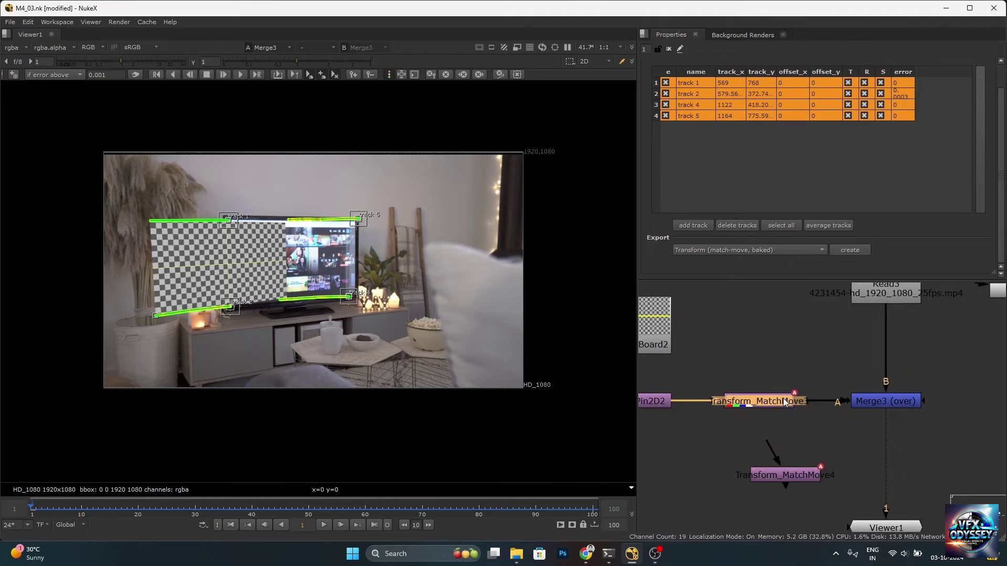
key(Delete)
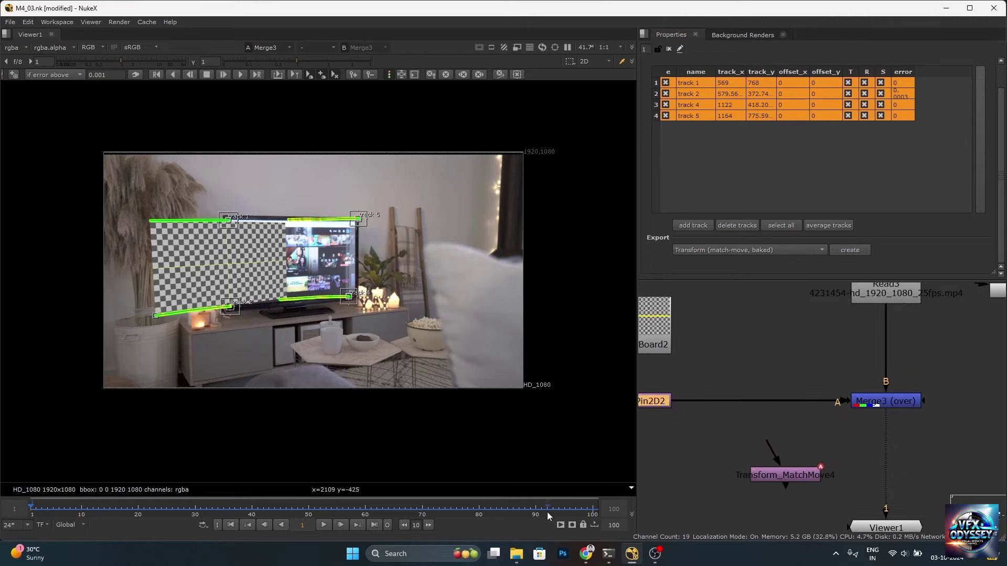
click(324, 526)
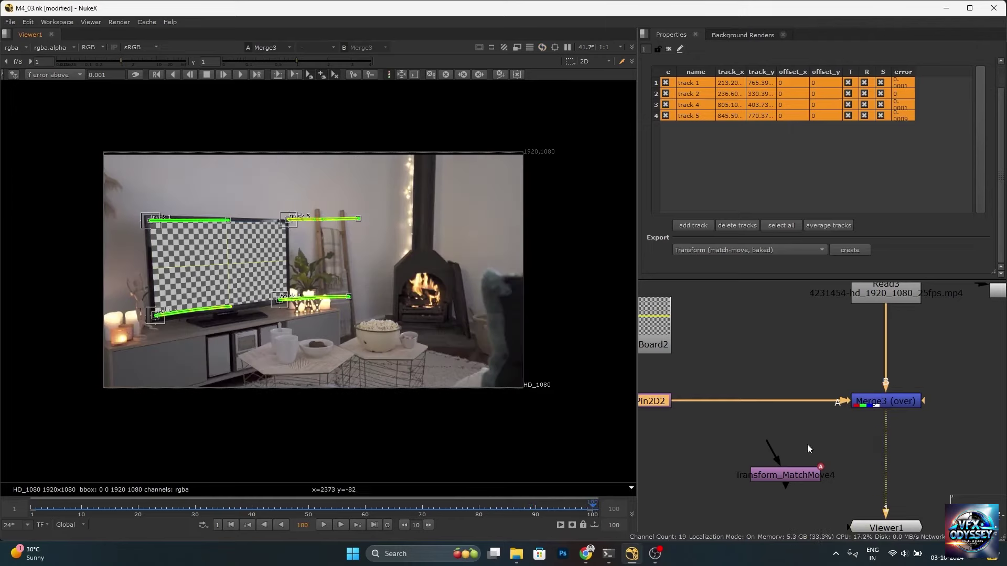
drag(786, 476, 763, 404)
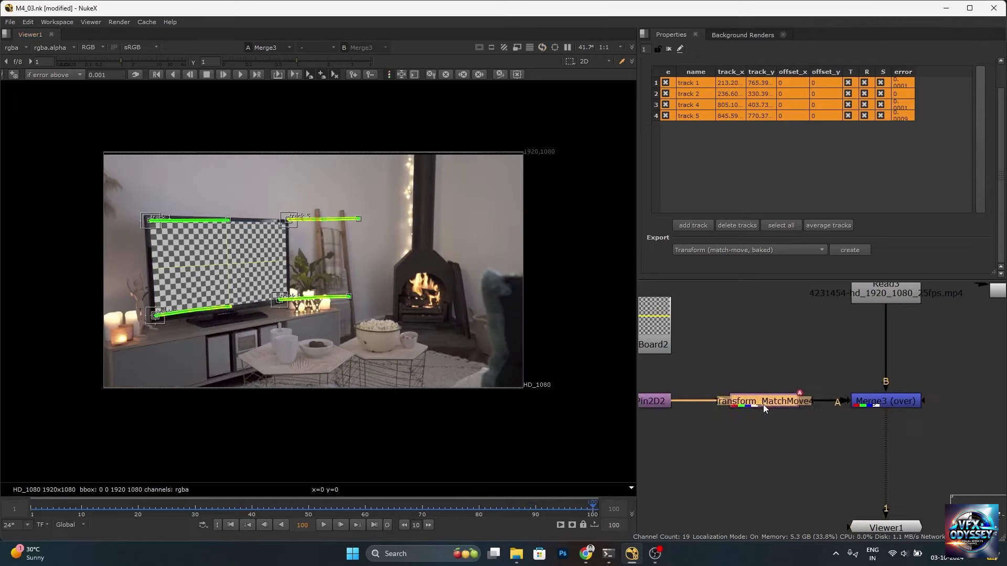
click(669, 49)
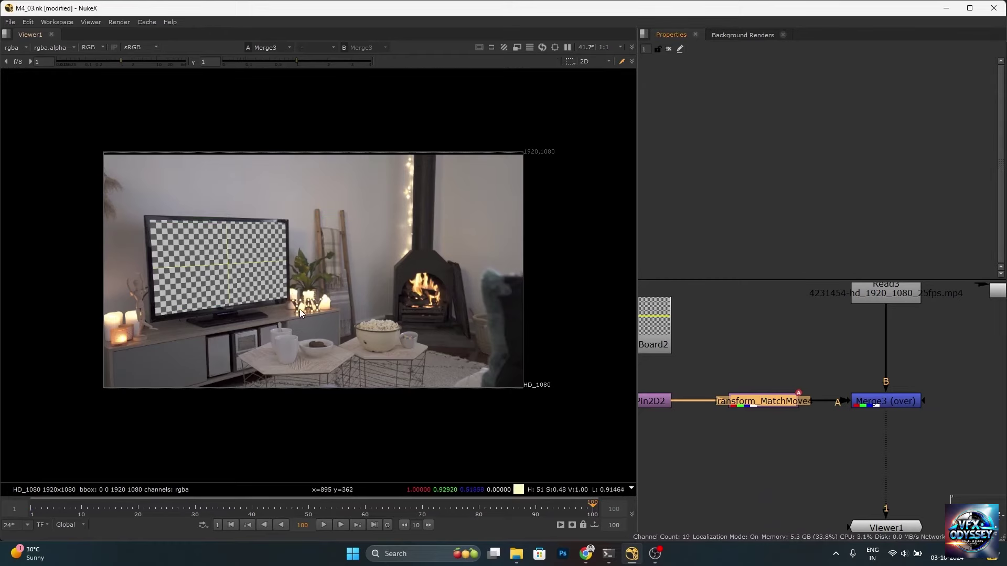
- Play the composite from frame 1 to check how the checkerboard sticks to the TV, then return to frame 1
key(f)
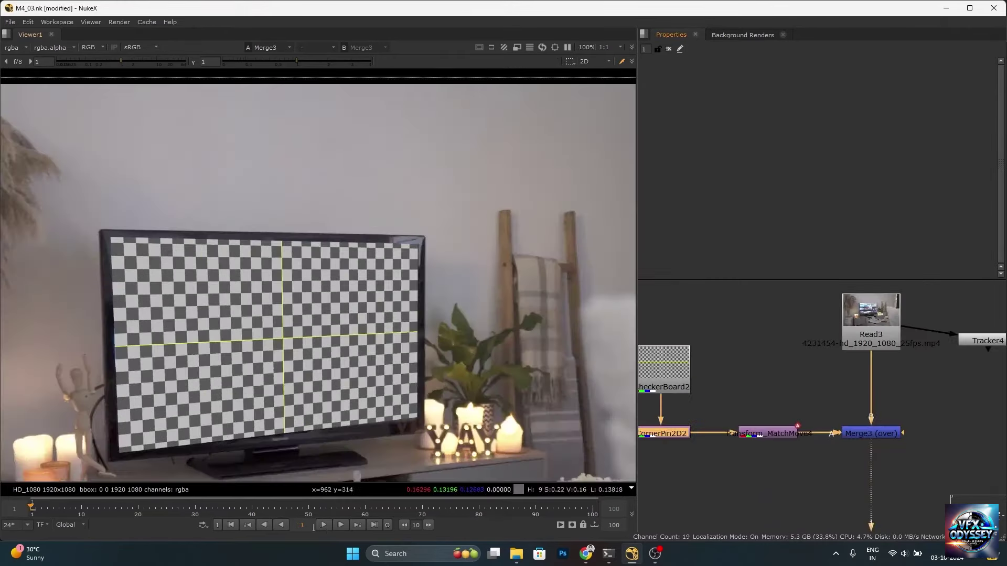
click(324, 526)
key(f)
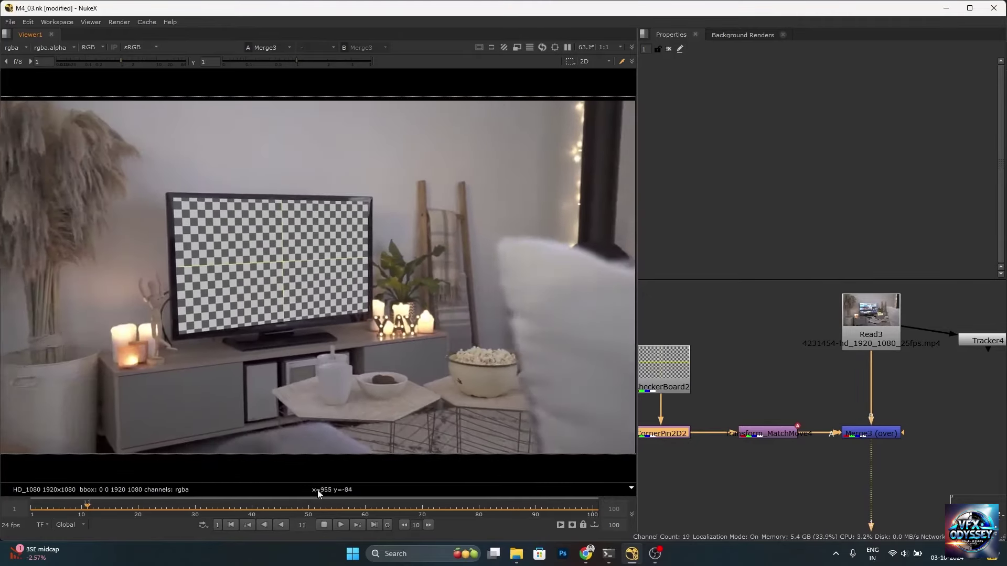
click(324, 525)
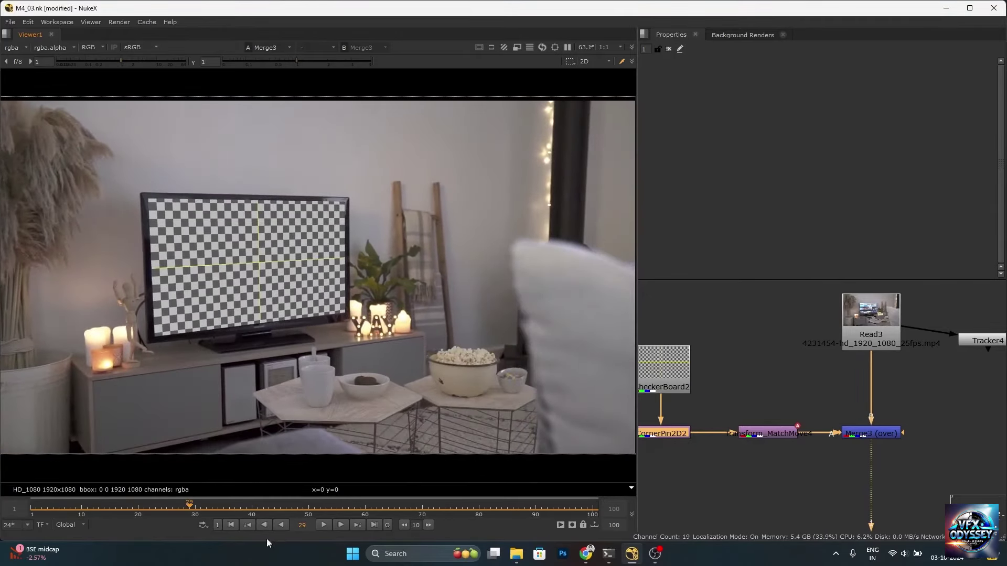
click(231, 525)
- Look over Tracker4 and the Rotoscopy.01.jpg compositing branch in the node graph
scroll(735, 376, down, 3)
click(802, 358)
scroll(813, 358, up, 2)
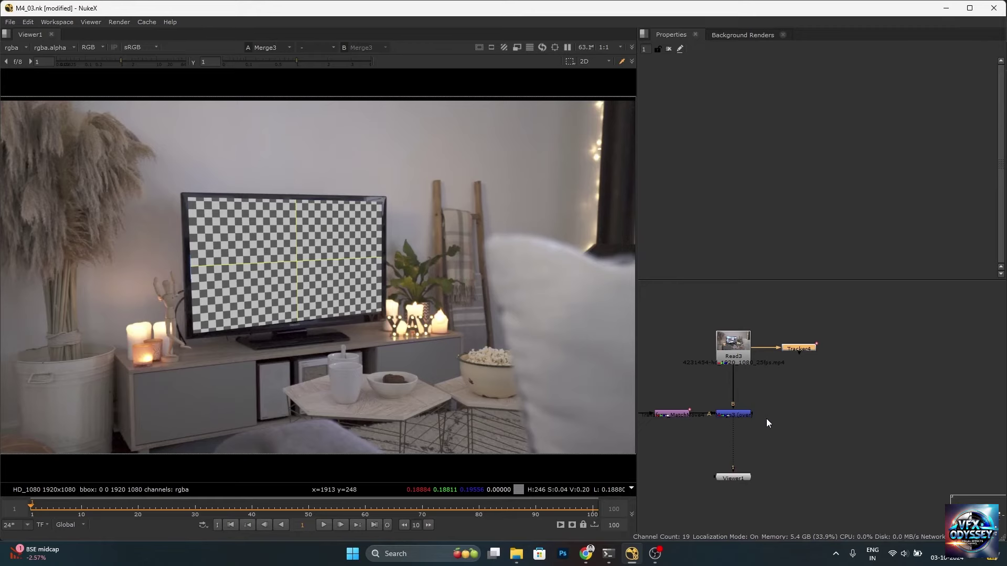
scroll(765, 418, down, 3)
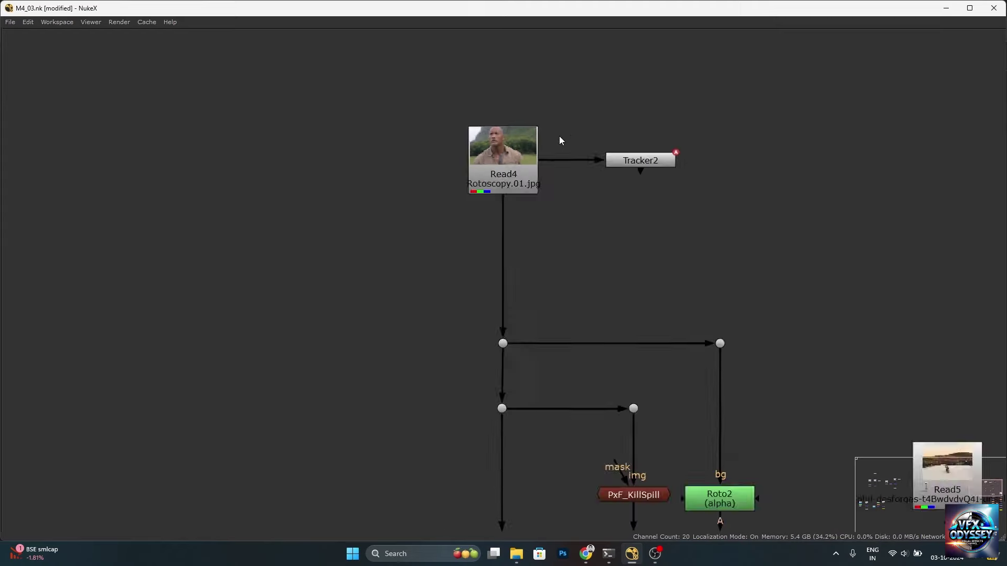
scroll(559, 137, down, 6)
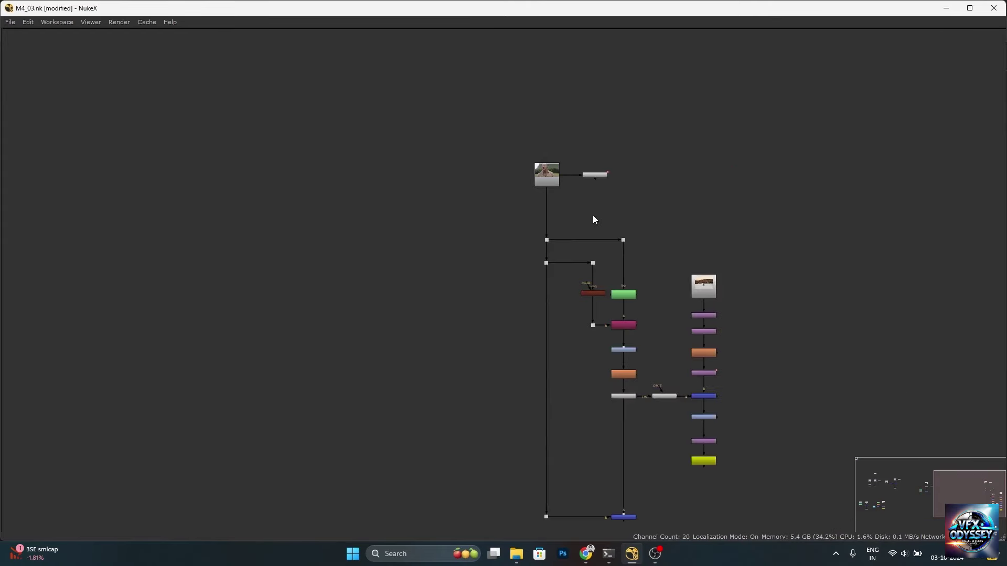
scroll(619, 278, up, 4)
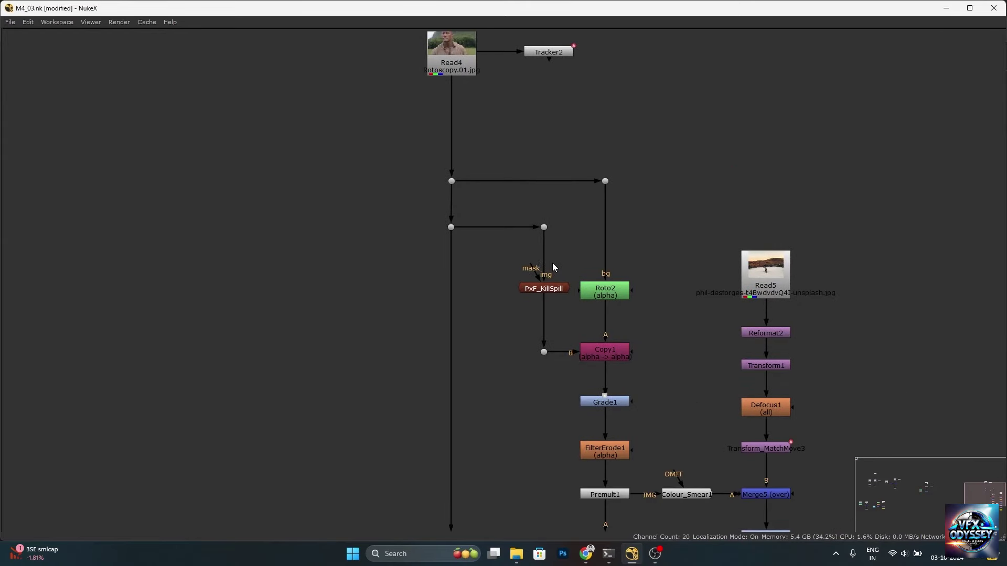
scroll(552, 263, down, 2)
scroll(553, 270, up, 3)
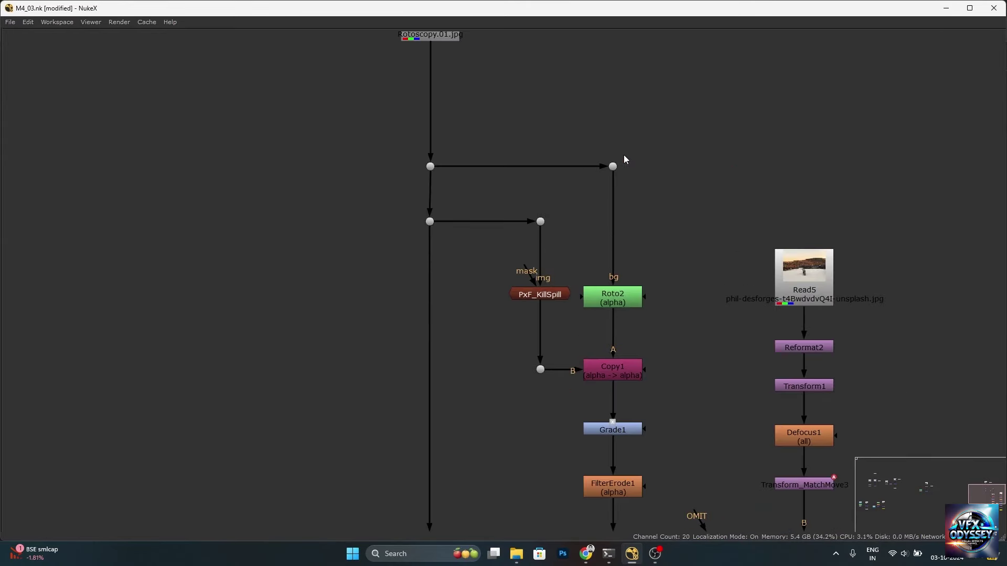
- View the output of Roto2 and open the Copy1 node's properties
key(space)
click(742, 346)
key(1)
double_click(741, 407)
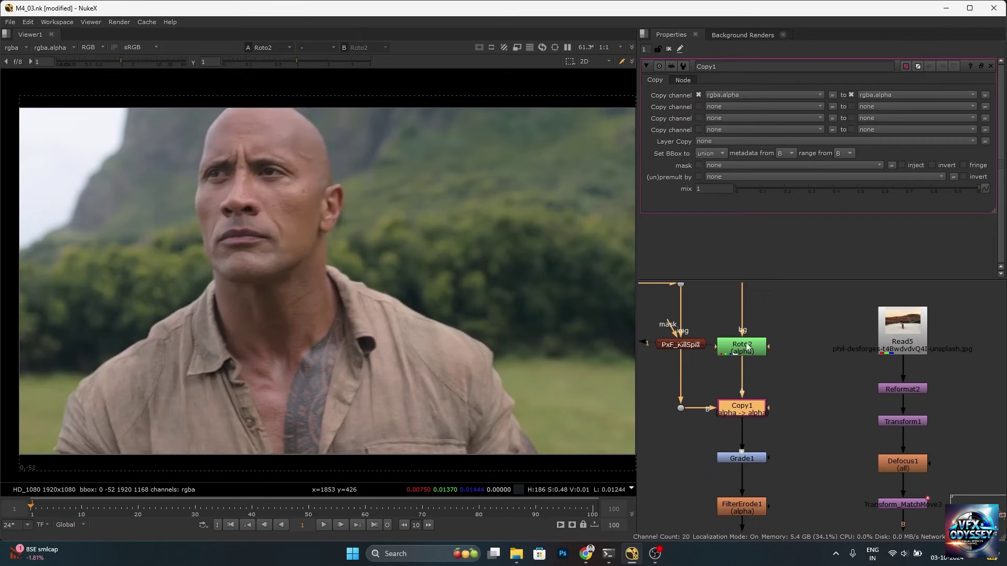
- Trace the branch from the Read node through PxF_KillSpill and Roto2, and view the Copy1 output
scroll(749, 344, up, 3)
scroll(745, 434, down, 4)
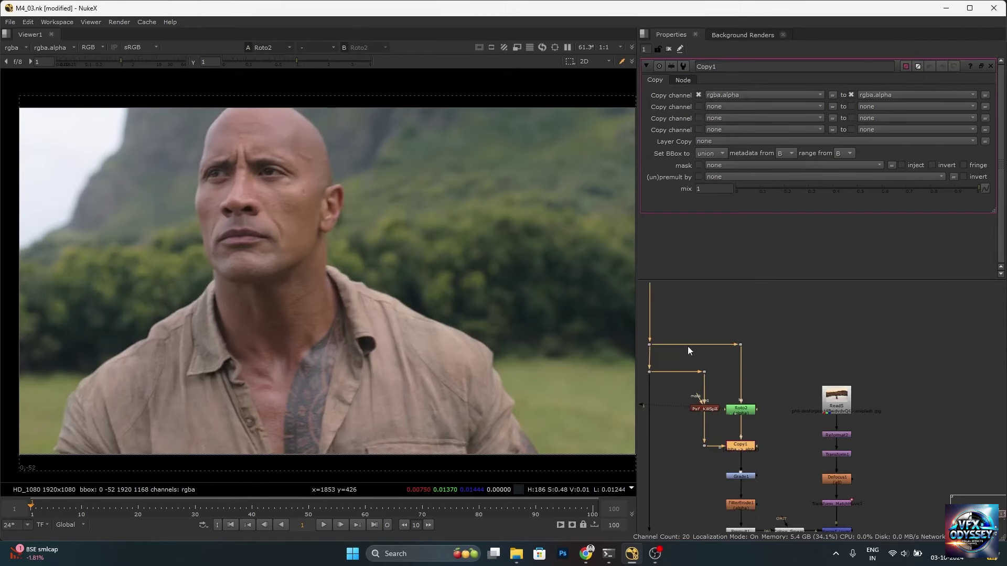
scroll(687, 346, down, 2)
scroll(667, 320, down, 2)
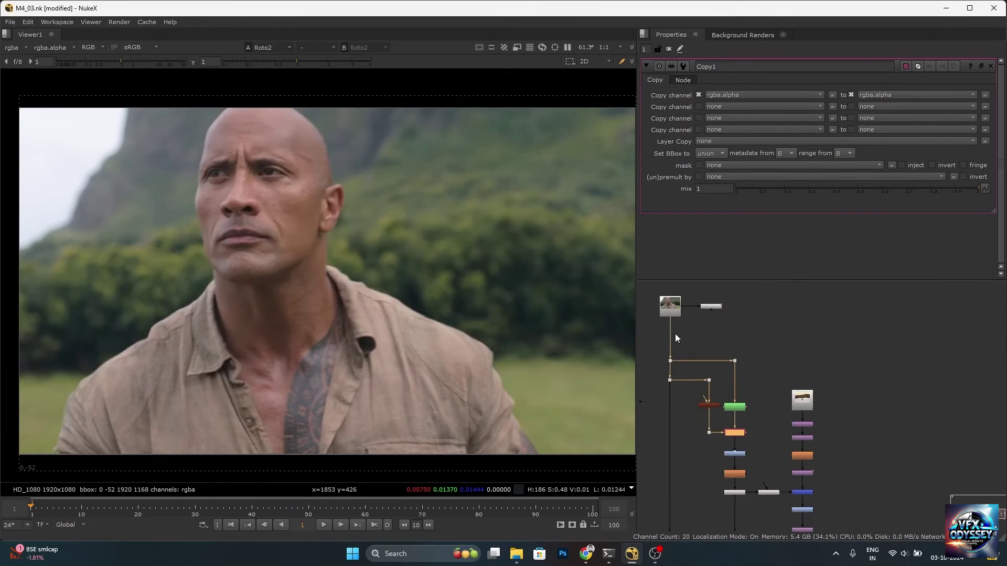
scroll(726, 414, up, 2)
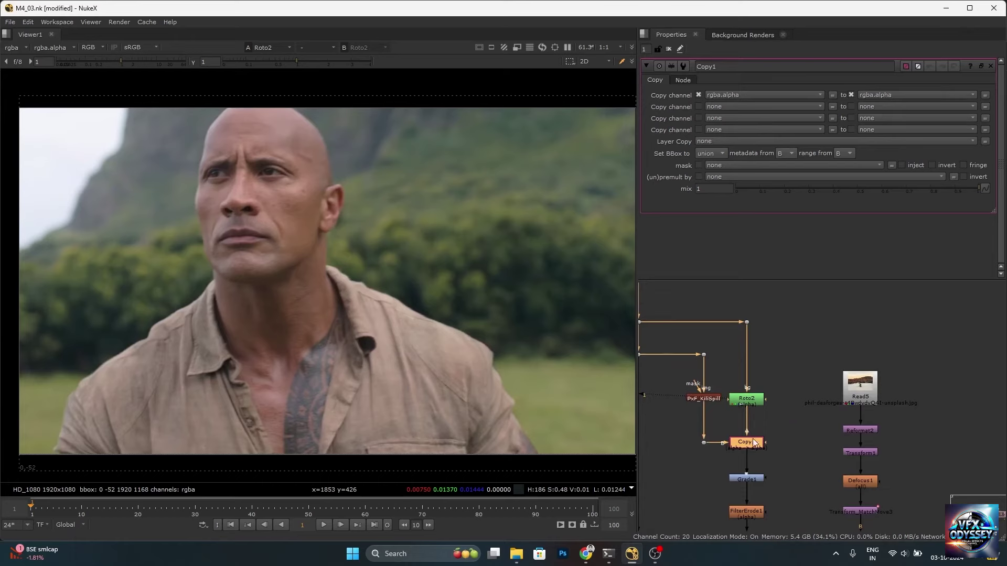
scroll(670, 370, down, 3)
scroll(655, 361, up, 2)
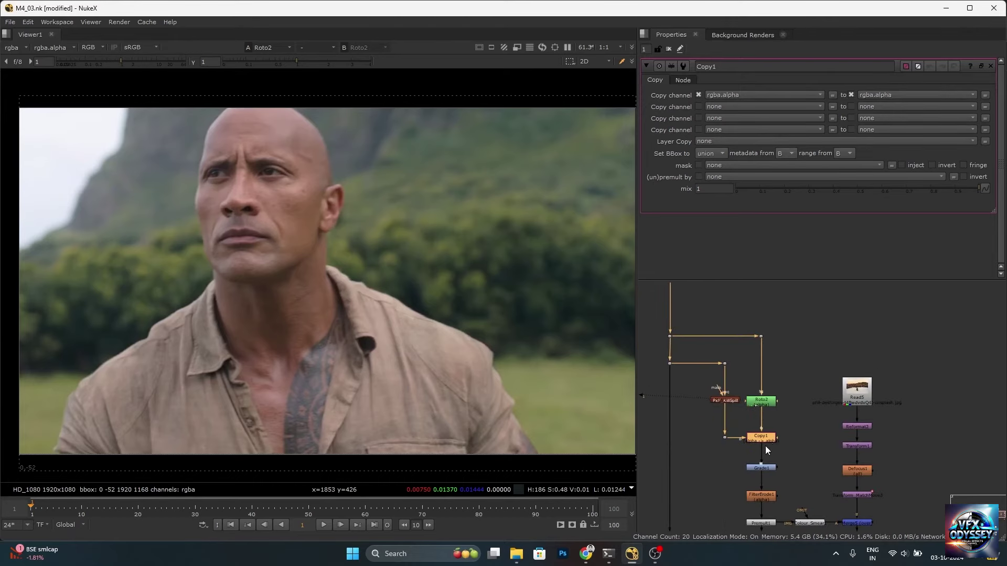
key(1)
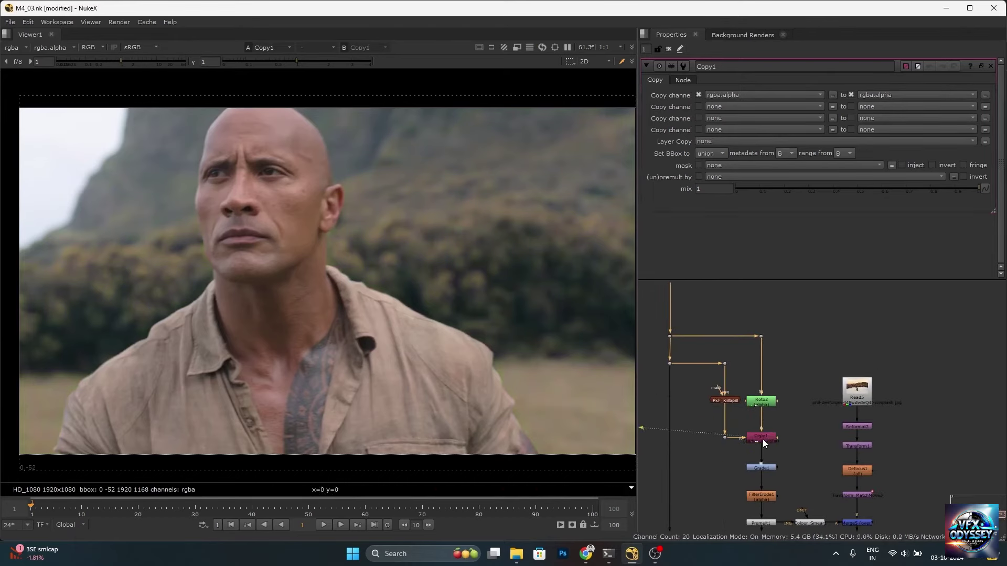
- Disable and re-enable PxF_KillSpill to compare the green spill in the shot, and inspect the despilled image up close
scroll(737, 406, up, 4)
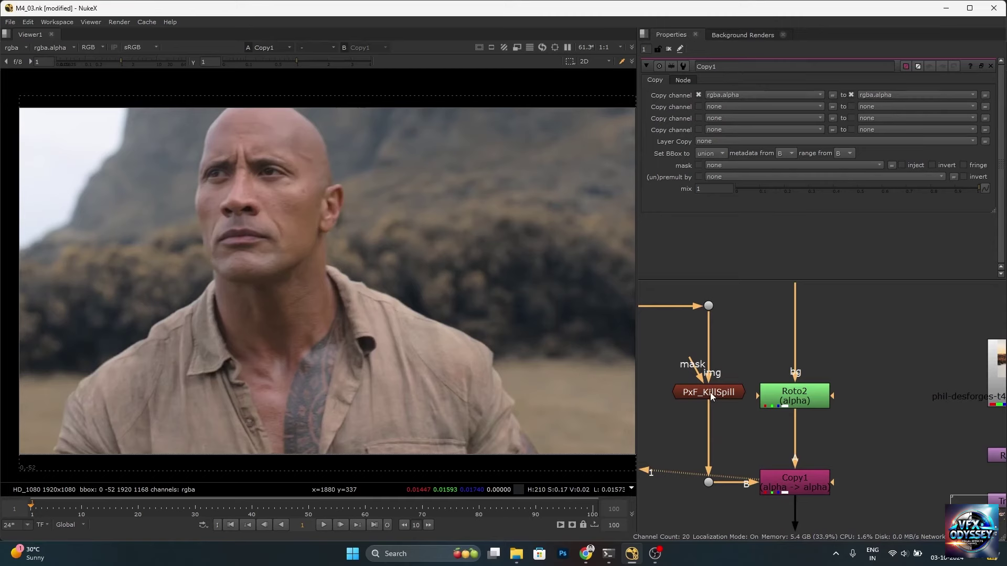
click(711, 394)
key(d)
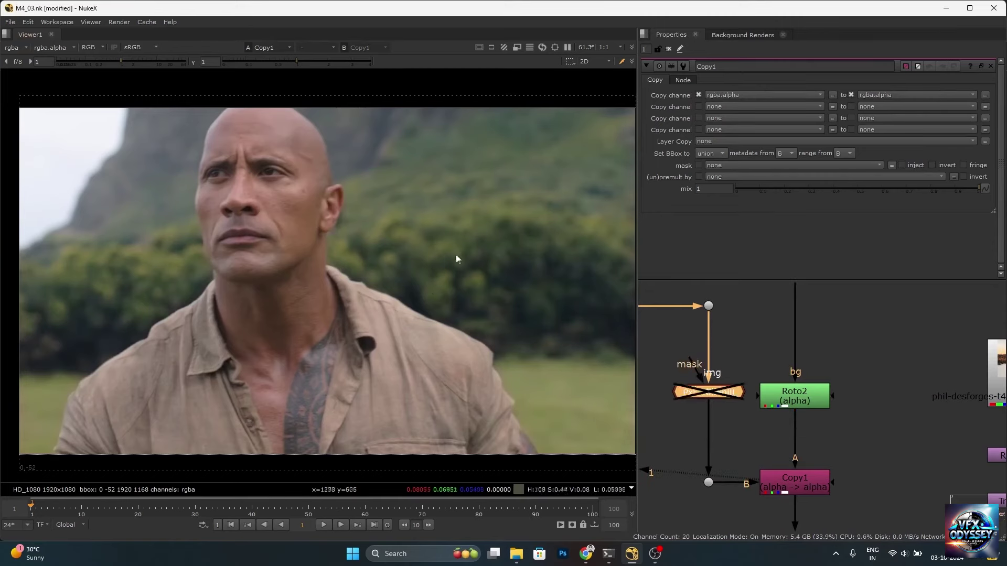
key(d)
scroll(848, 424, down, 5)
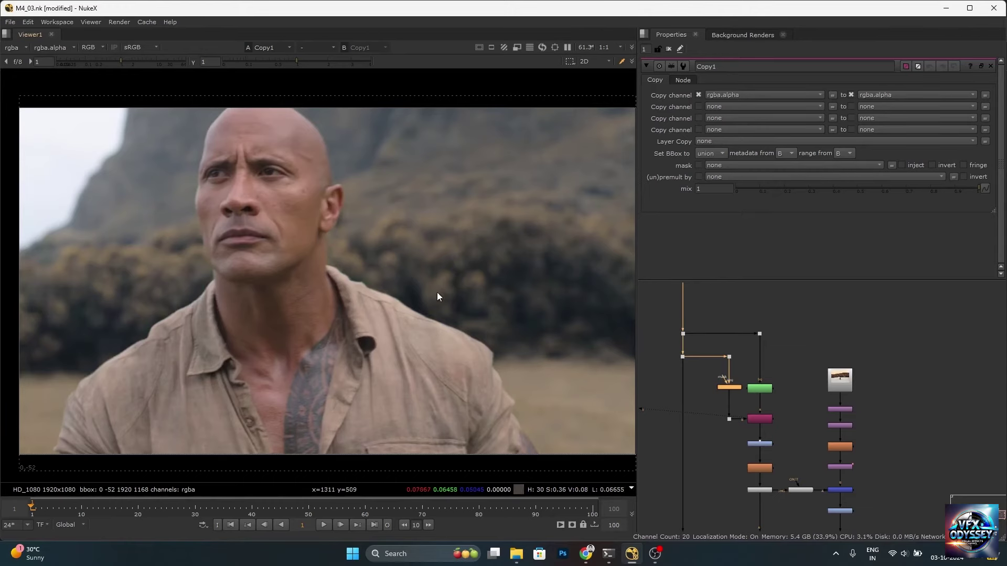
scroll(432, 299, up, 2)
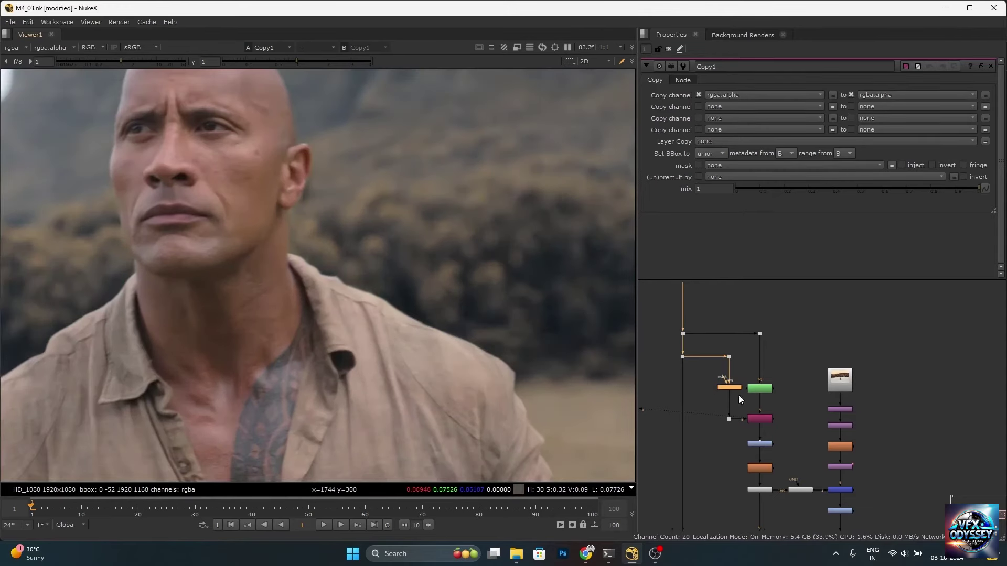
scroll(739, 399, up, 3)
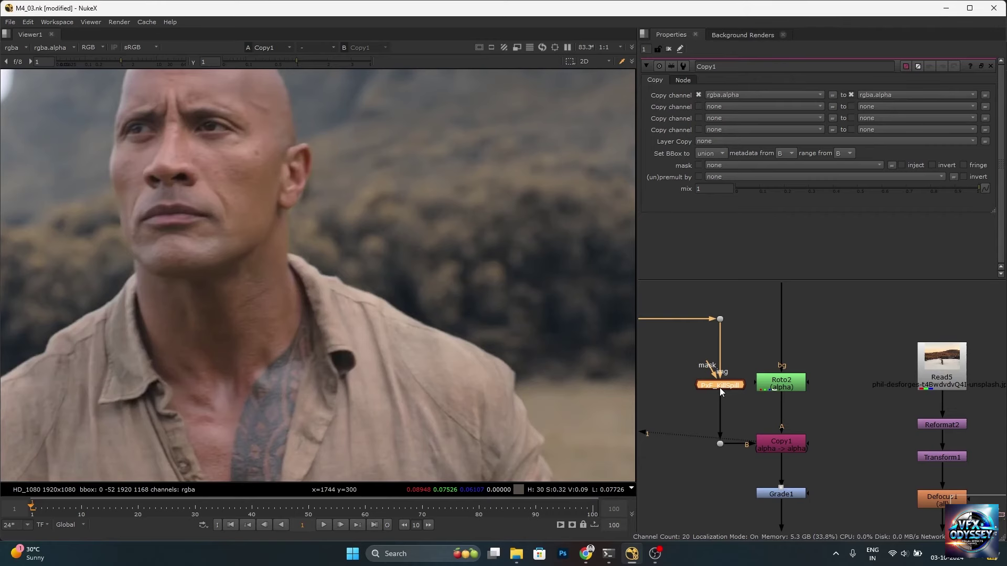
scroll(353, 264, down, 3)
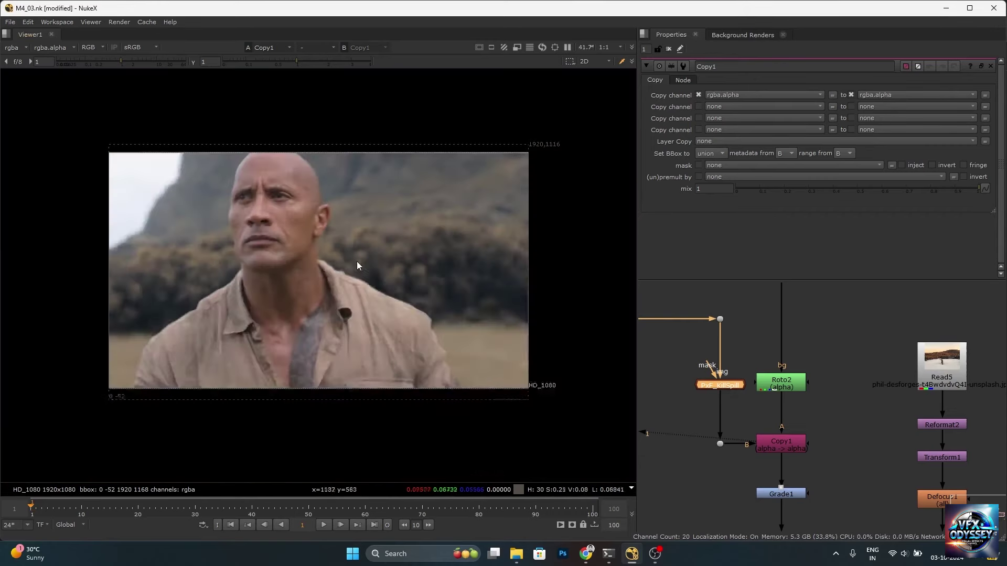
scroll(338, 270, up, 3)
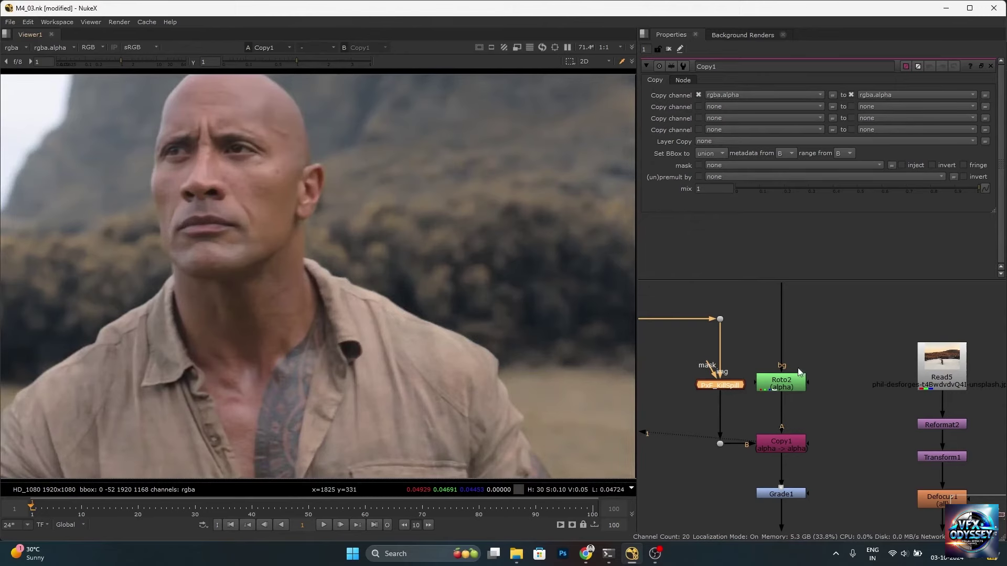
- Check Copy1's alpha matte in the viewer and return to the colour view
click(785, 448)
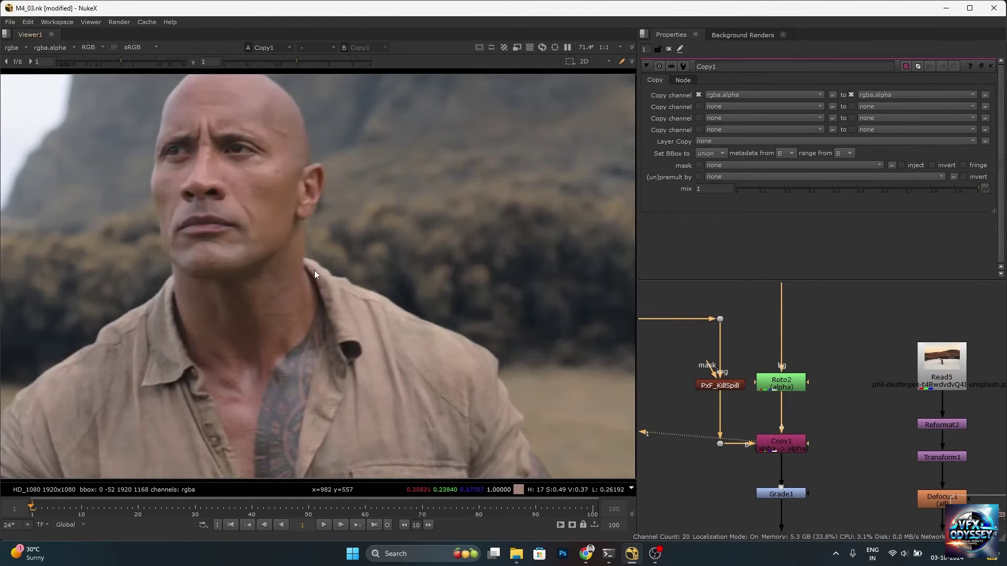
key(a)
scroll(353, 254, down, 2)
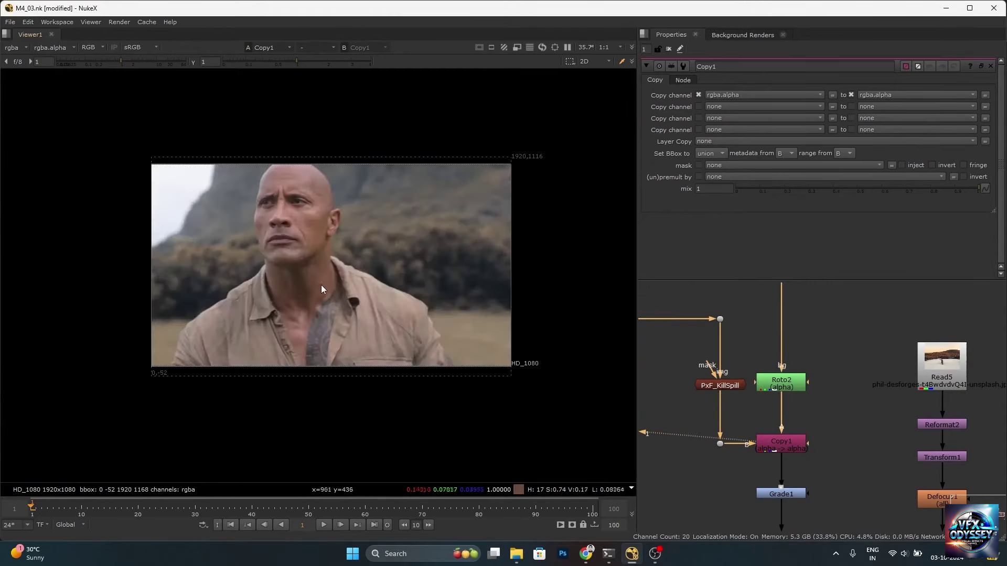
key(a)
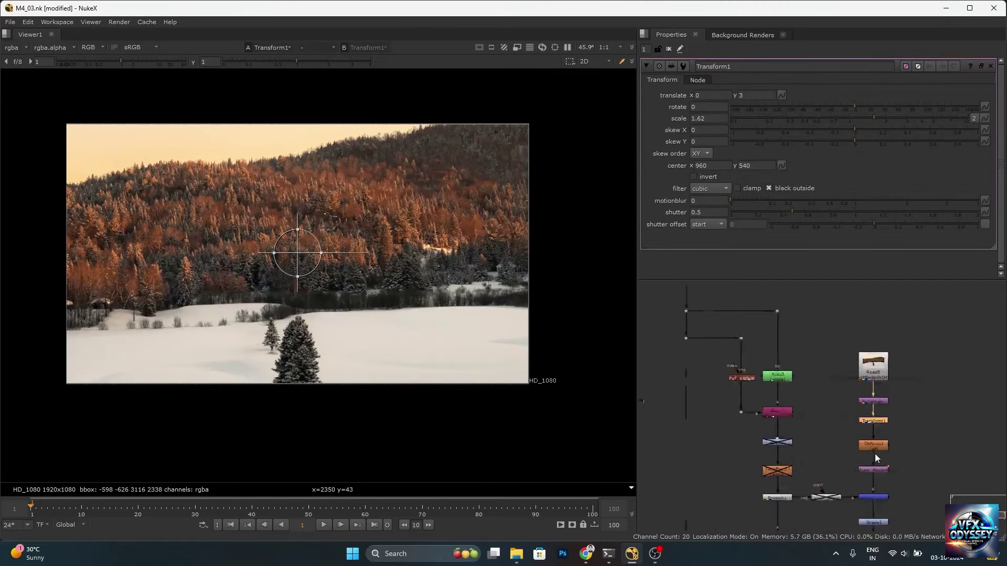
- View the blurred snowy background at Defocus1 and open its properties
click(883, 443)
key(1)
double_click(883, 443)
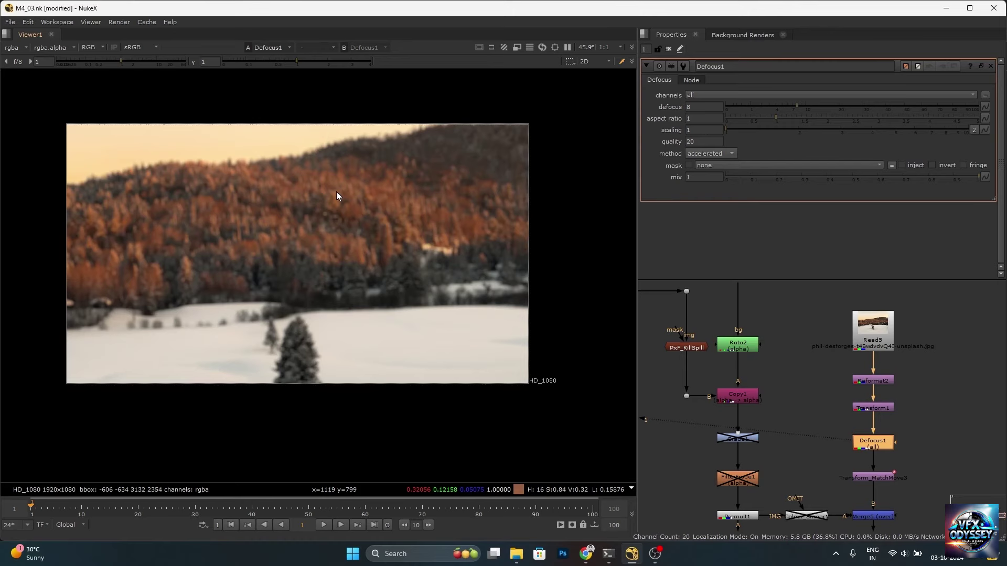
scroll(335, 191, up, 1)
scroll(899, 385, down, 2)
scroll(892, 425, down, 4)
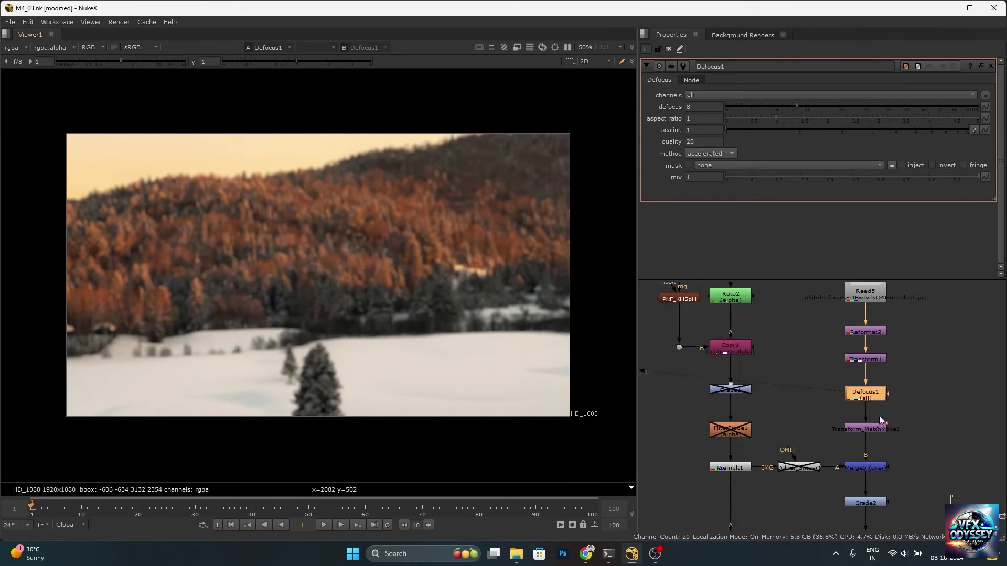
- Open Tracker2's properties beside the Rotoscopy.01.jpg footage and view its output with the tracked path
scroll(810, 307, up, 3)
scroll(810, 306, up, 1)
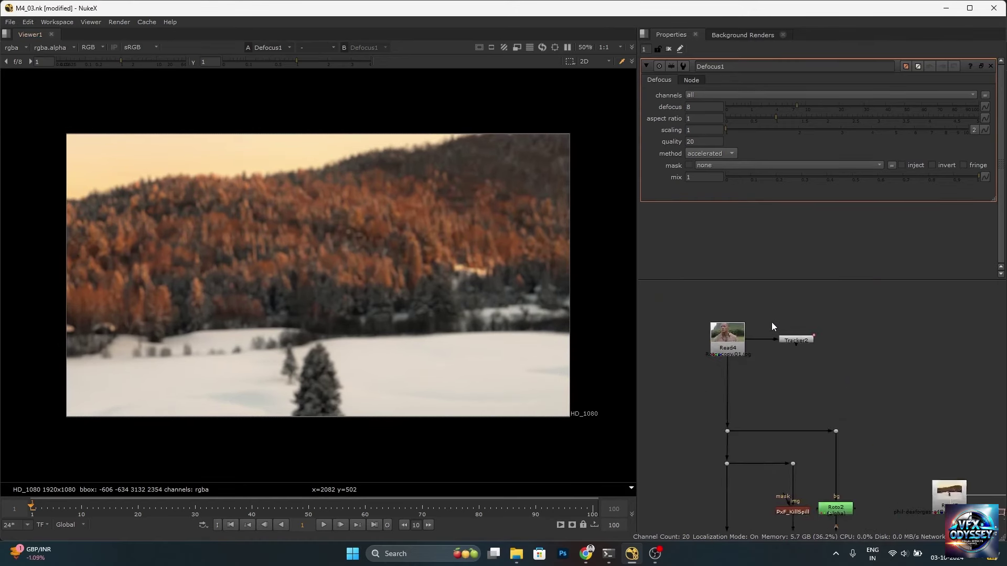
scroll(771, 321, up, 1)
double_click(817, 349)
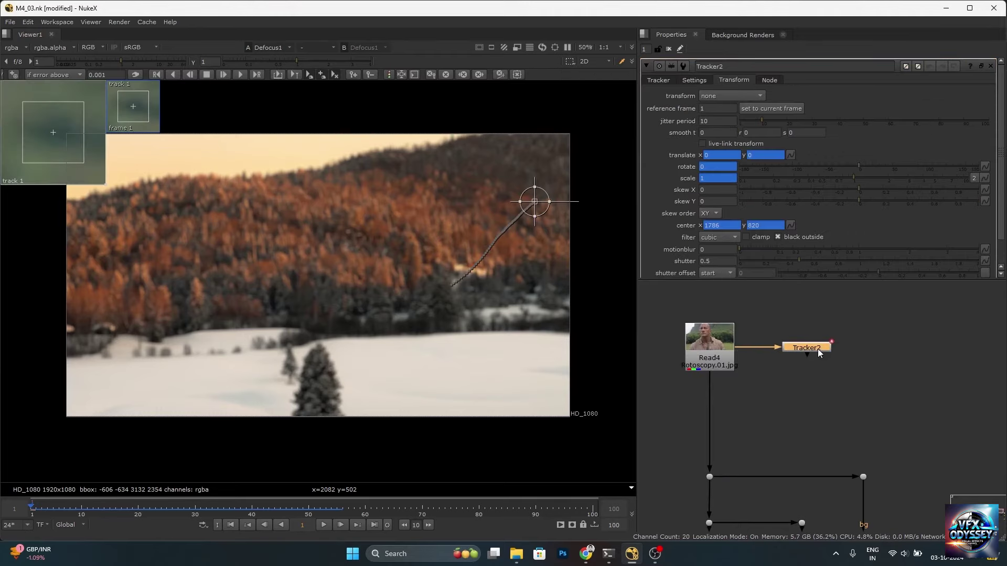
key(1)
scroll(458, 278, up, 3)
scroll(452, 304, down, 4)
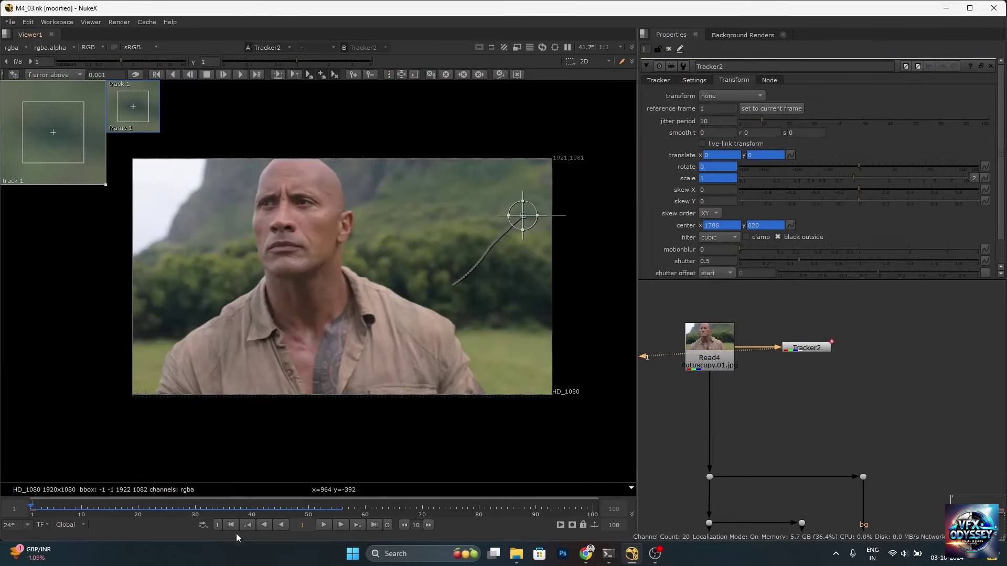
- Set the project's frame range to end at frame 55 and close all properties
click(861, 427)
key(s)
scroll(759, 254, down, 5)
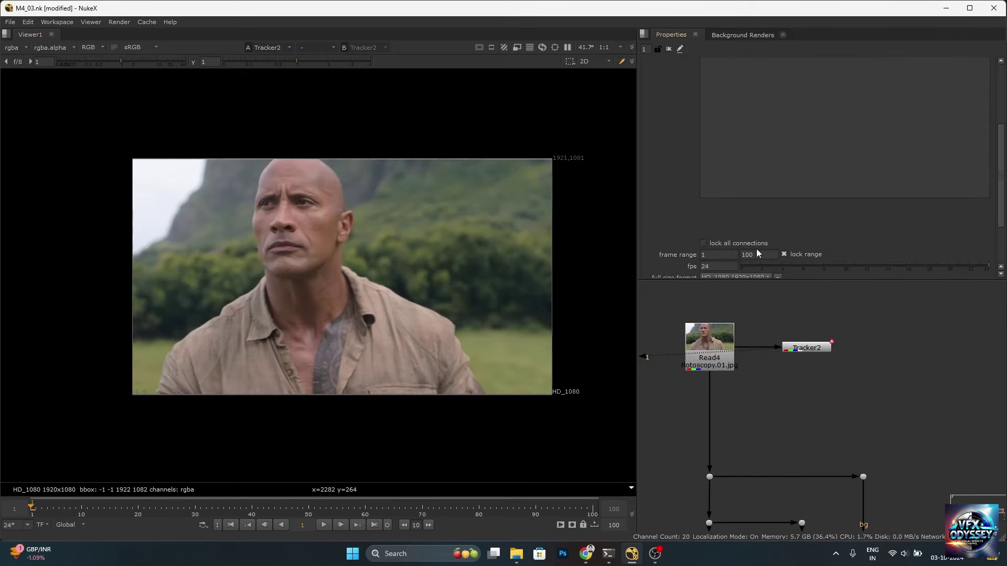
double_click(759, 254)
text(55)
key(Return)
click(668, 49)
- Show Tracker2's footage in luminance and examine the defocused hill and bushes for trackable features
click(807, 347)
key(y)
scroll(479, 268, up, 5)
scroll(479, 262, down, 6)
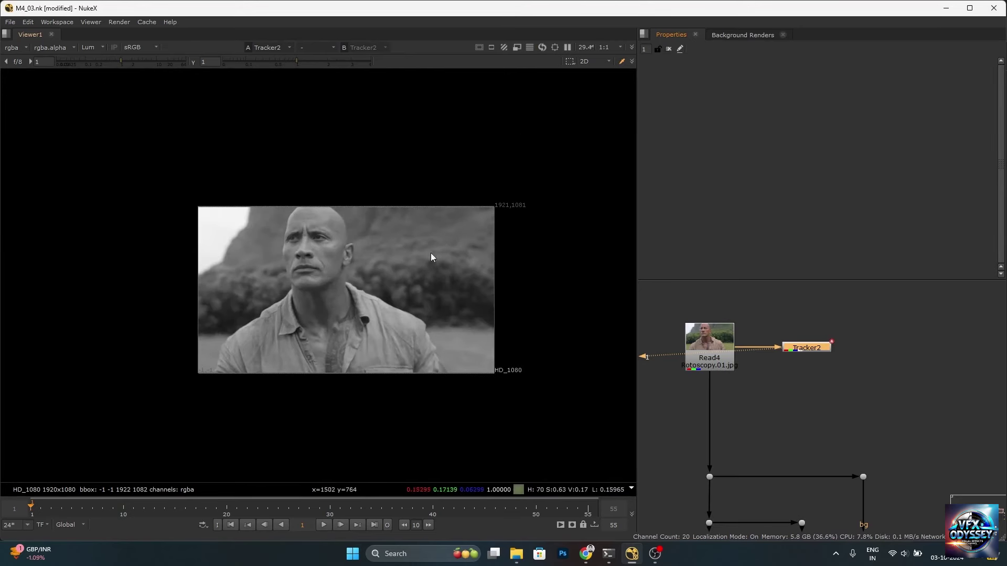
scroll(423, 248, up, 5)
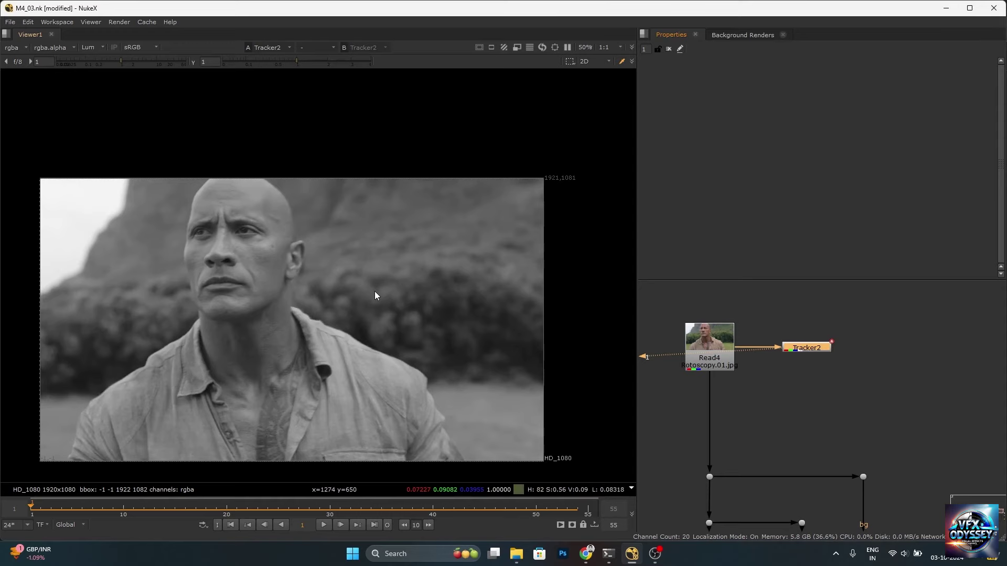
scroll(504, 241, up, 4)
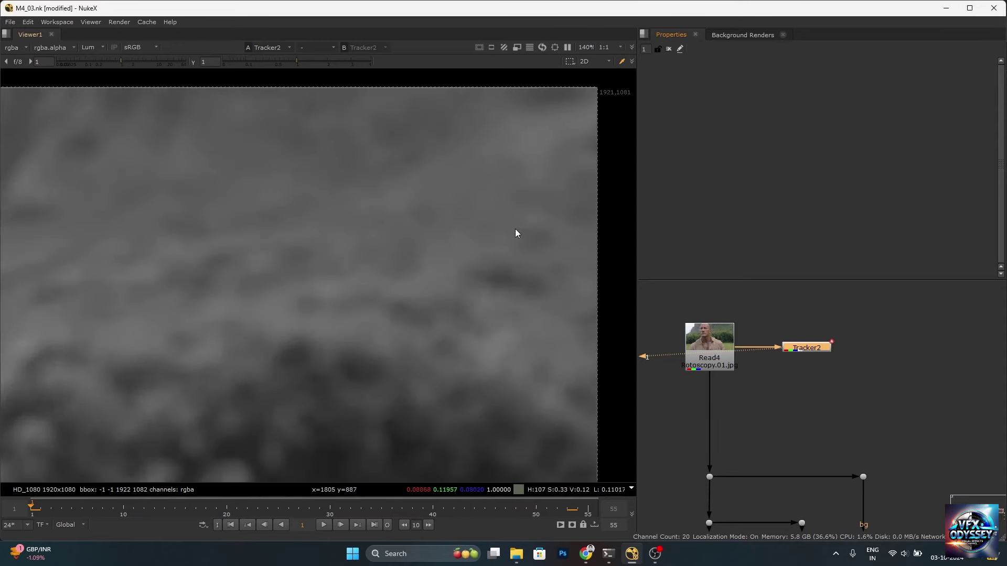
scroll(469, 272, down, 2)
scroll(492, 277, down, 1)
scroll(378, 318, up, 3)
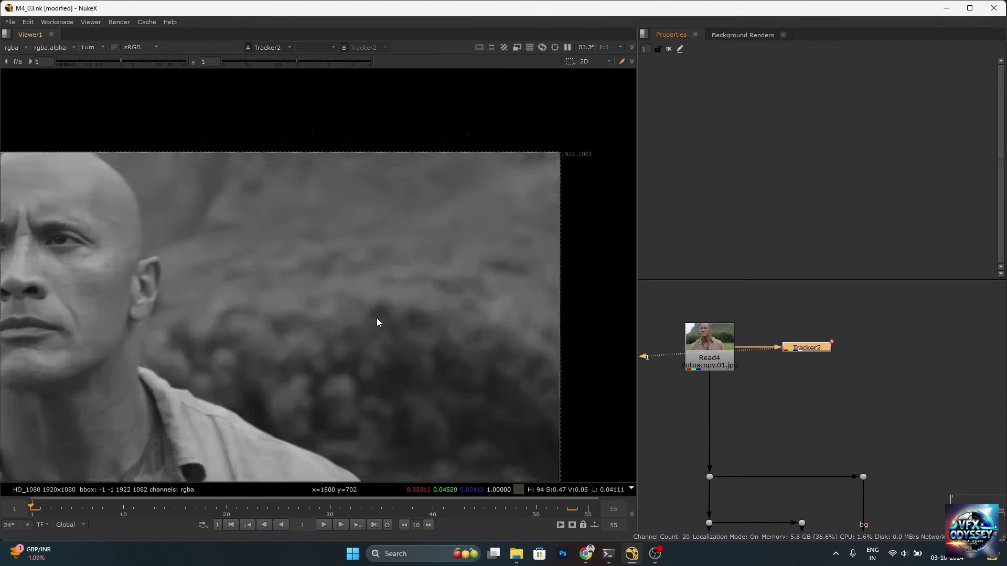
scroll(438, 326, down, 3)
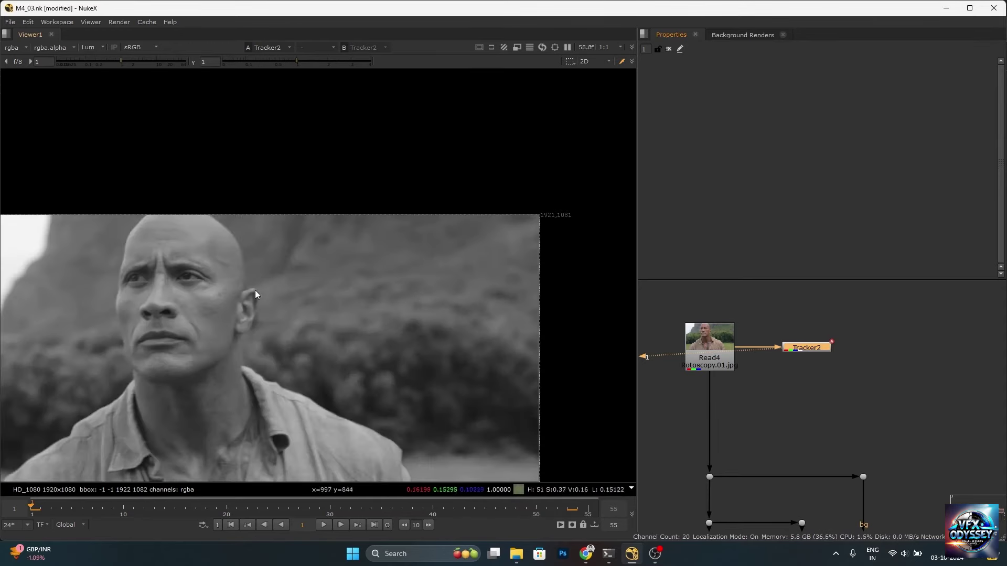
scroll(311, 334, down, 2)
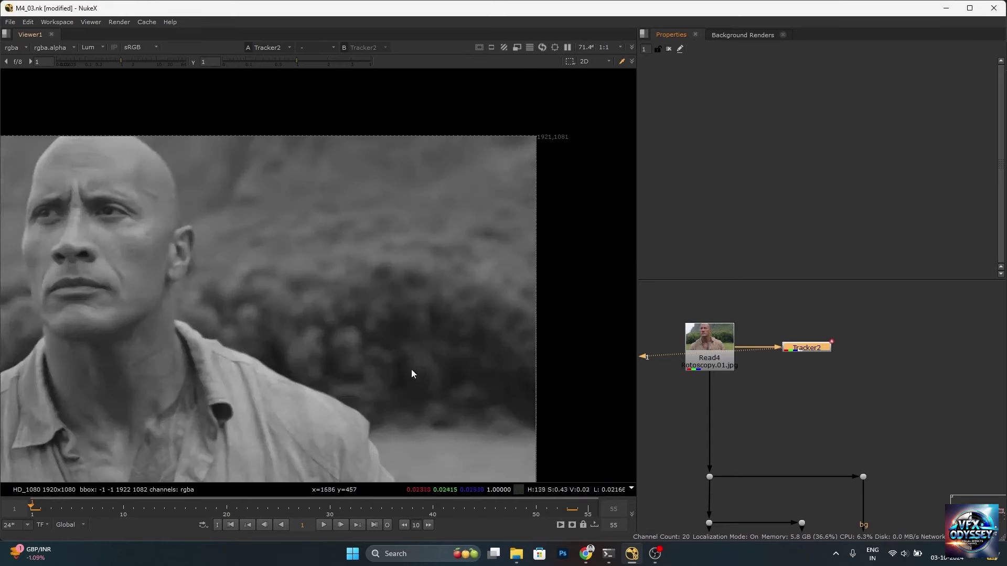
scroll(411, 371, up, 3)
scroll(461, 314, down, 2)
scroll(441, 337, up, 2)
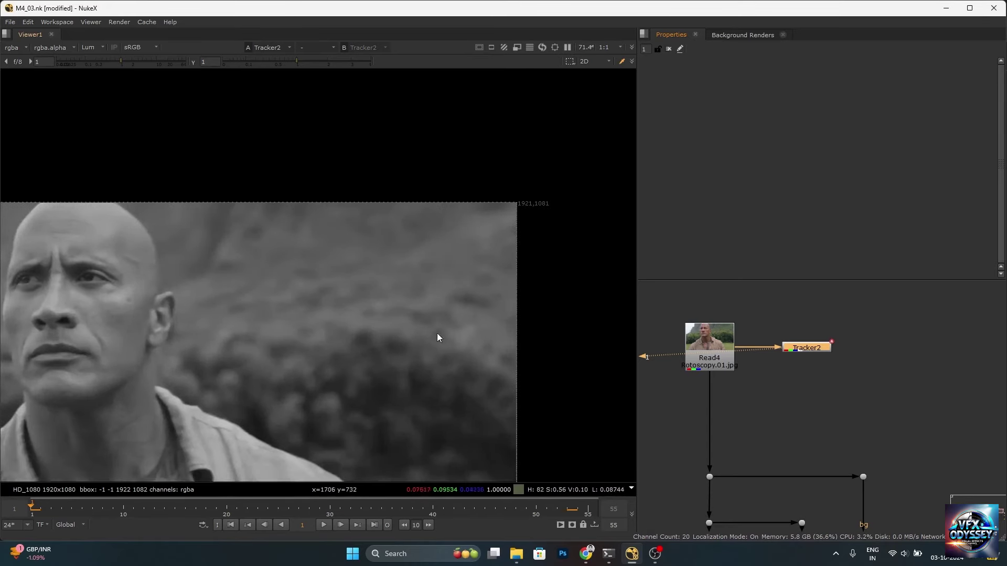
scroll(388, 342, down, 1)
scroll(388, 342, up, 2)
- Open Tracker2's properties and review track 1 and its match-move export option
double_click(807, 348)
scroll(575, 228, down, 3)
scroll(795, 252, down, 3)
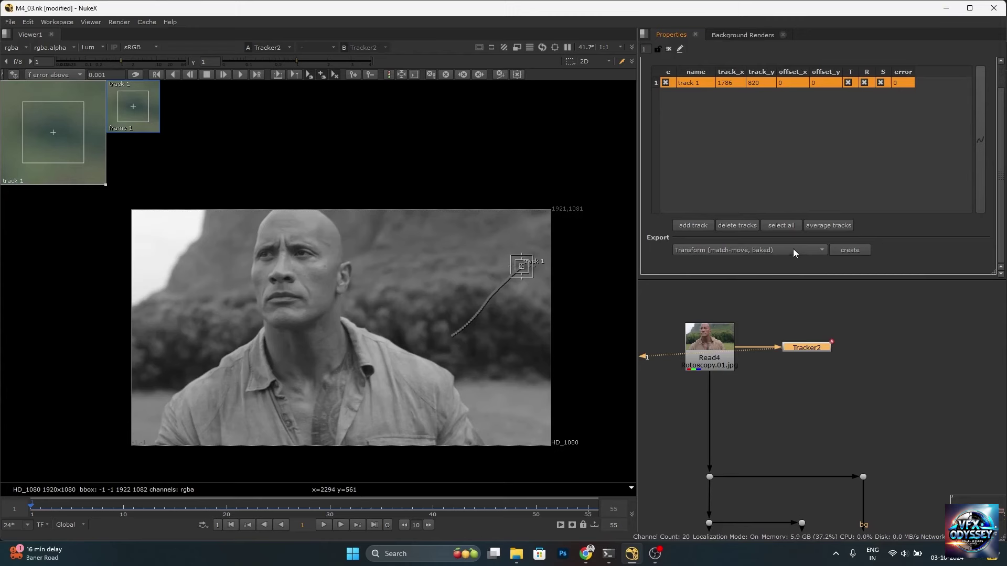
scroll(788, 248, up, 2)
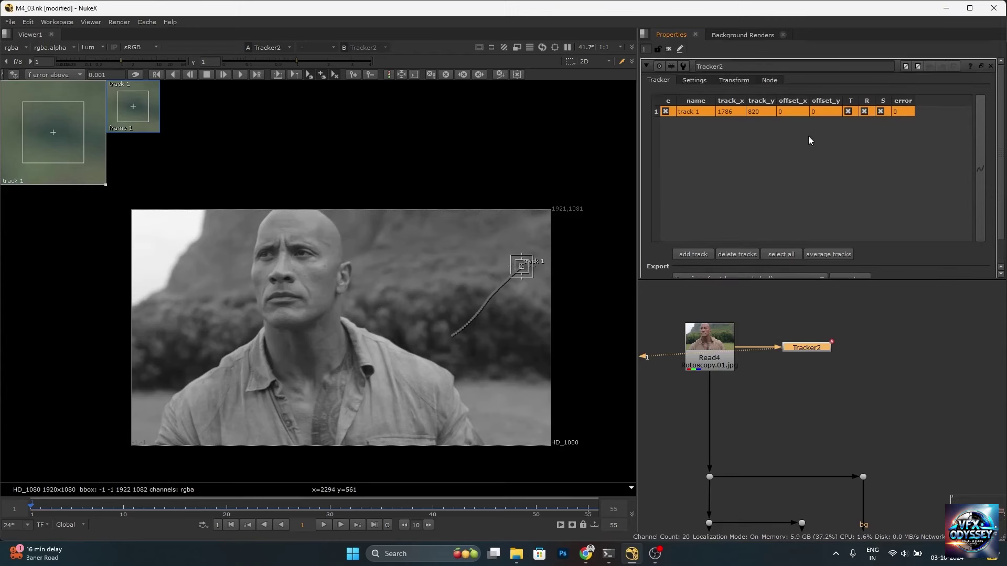
- View Transform_MatchMove3 and play the background's motion, closing all properties and restoring the colour display before stopping at frame 15
scroll(770, 397, down, 6)
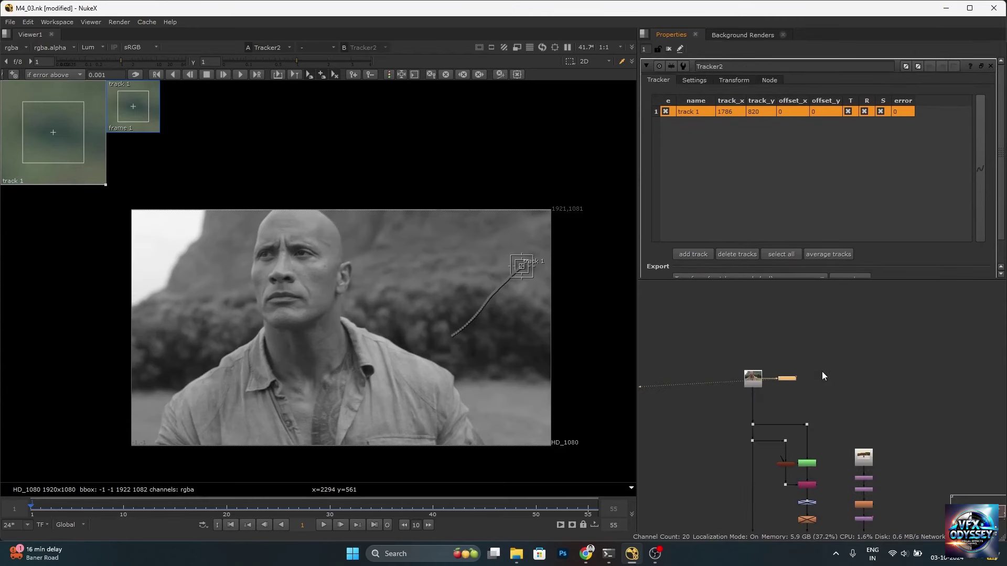
scroll(822, 370, down, 4)
scroll(818, 460, up, 5)
scroll(916, 334, up, 4)
click(871, 445)
key(1)
key(f)
key(l)
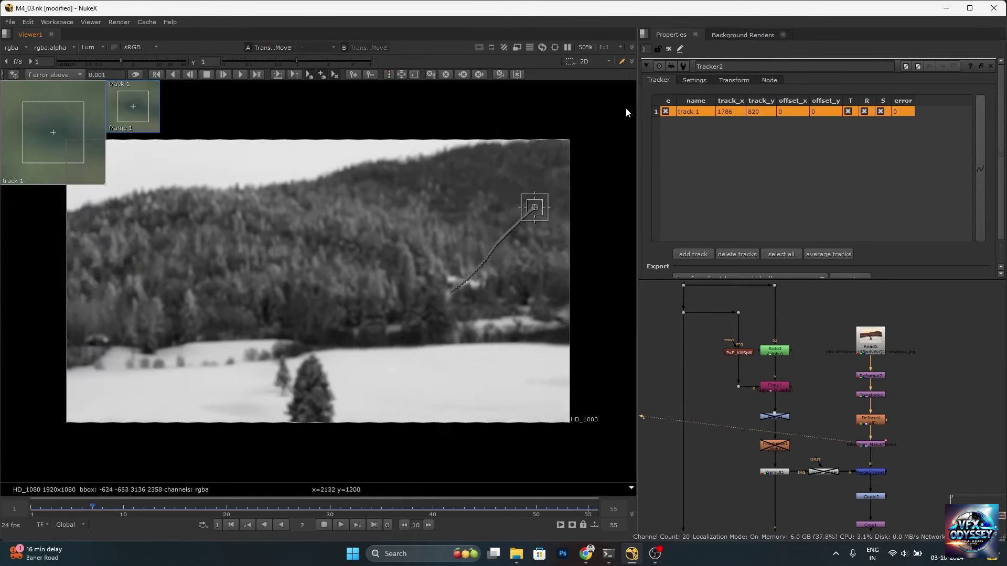
click(669, 49)
key(y)
key(k)
- View the Merge5 (over) composite of the keyed-out man over the snowy background
scroll(848, 490, up, 3)
click(894, 461)
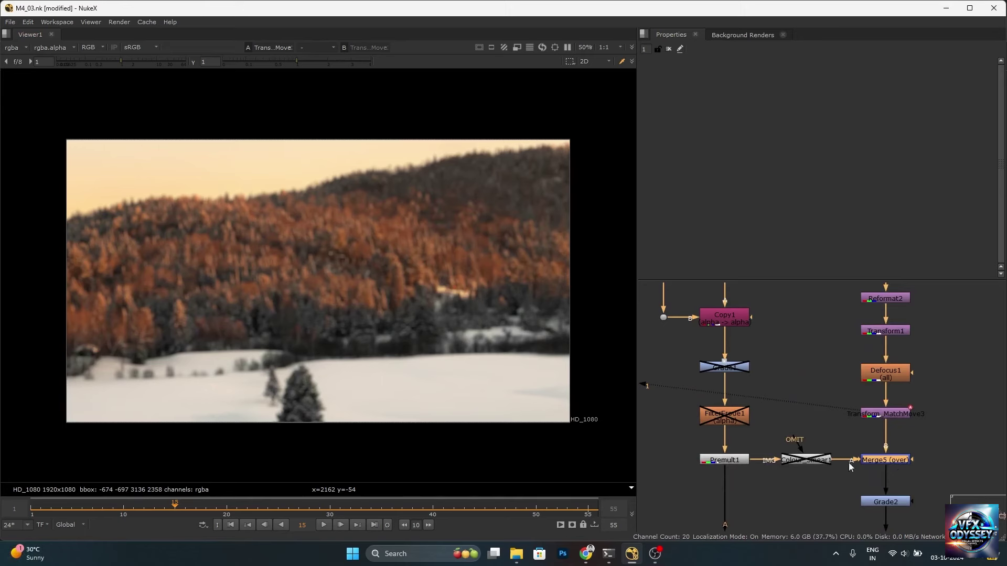
key(1)
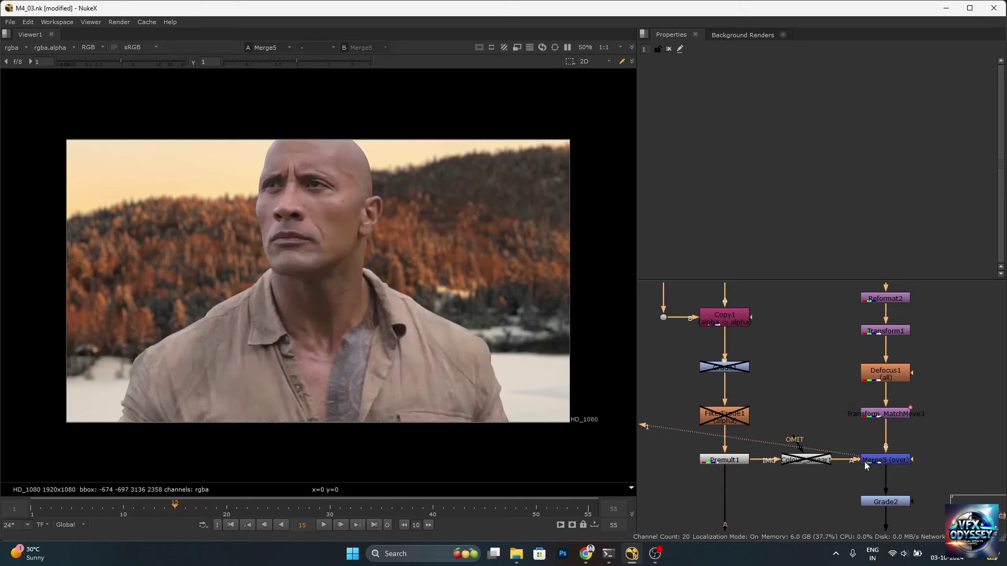
- Examine the edges of the man's face, ear, neck and head against the background in the Merge5 composite
scroll(256, 260, up, 3)
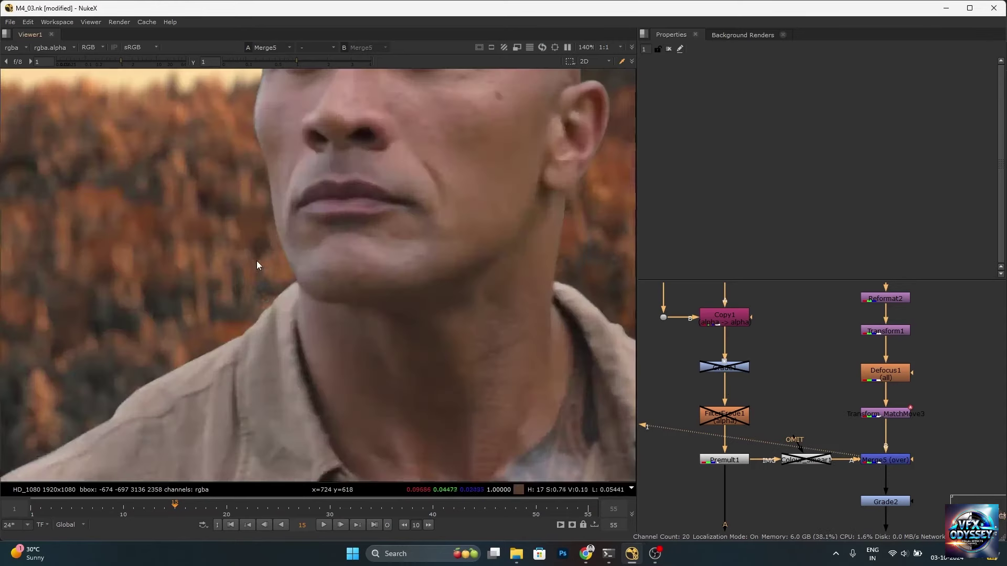
scroll(280, 294, down, 2)
scroll(467, 219, up, 2)
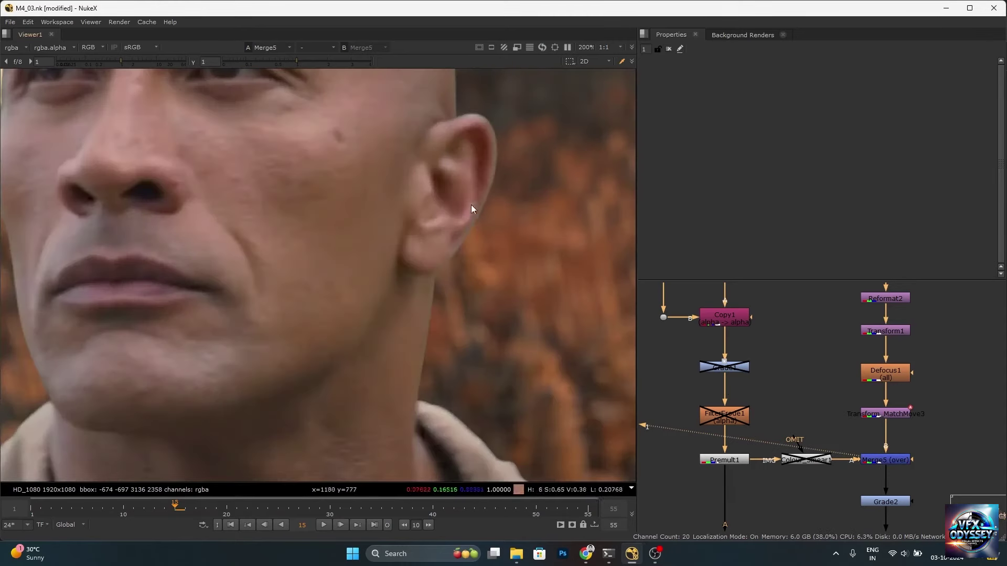
scroll(458, 213, up, 1)
scroll(423, 272, down, 2)
scroll(425, 404, up, 4)
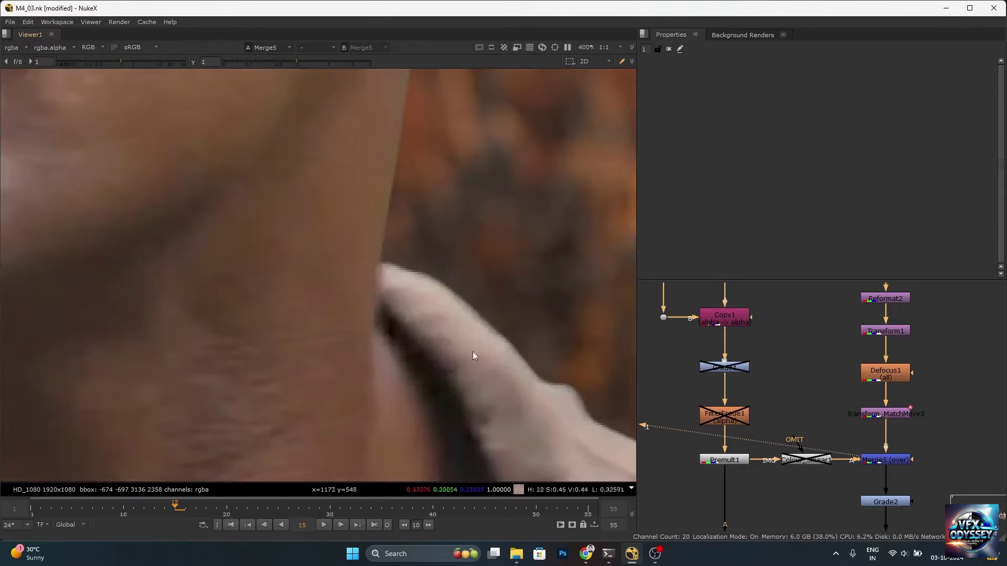
scroll(774, 404, down, 3)
scroll(396, 284, down, 3)
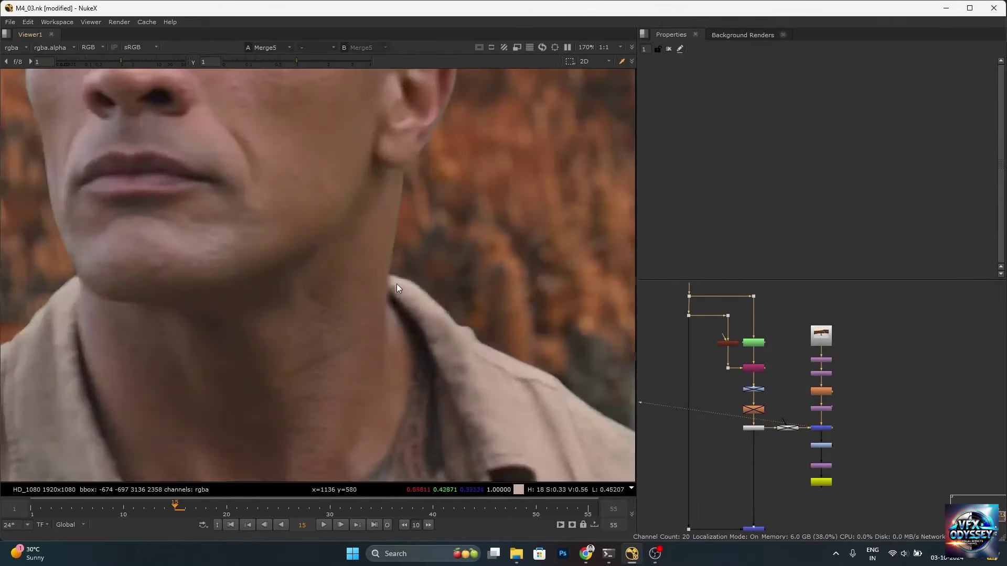
scroll(441, 259, down, 3)
scroll(433, 156, up, 3)
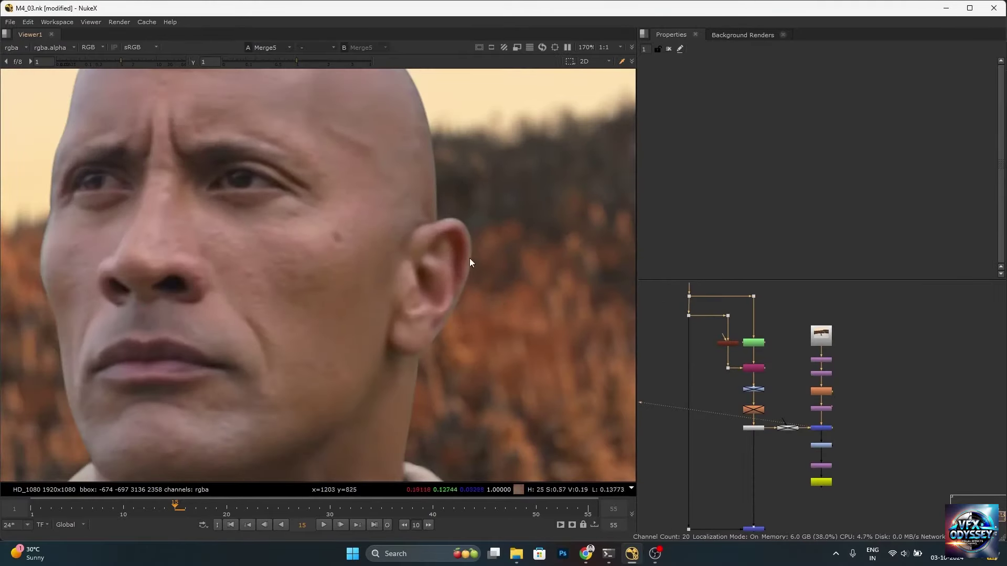
scroll(456, 270, down, 3)
scroll(432, 182, up, 3)
scroll(506, 310, up, 6)
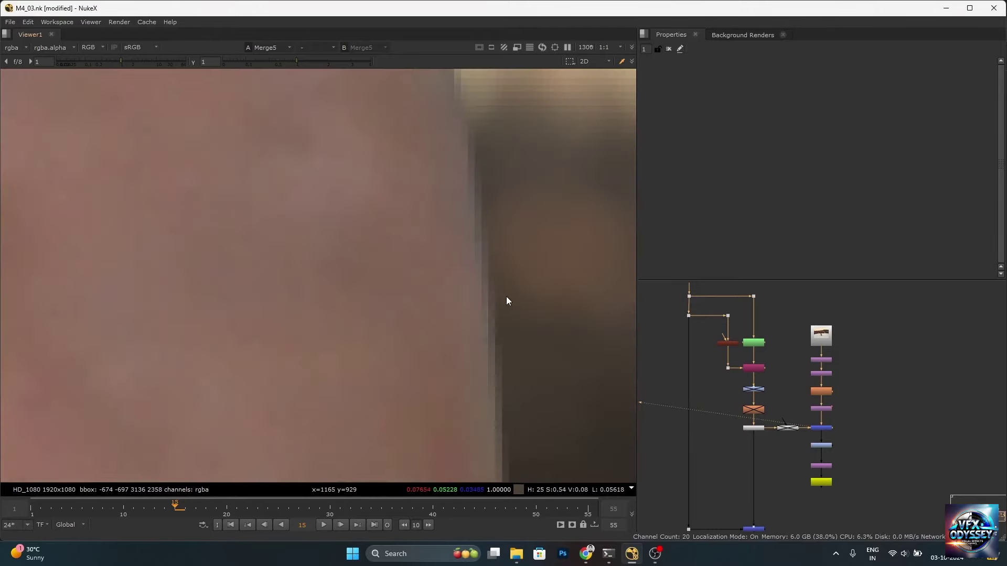
scroll(496, 284, down, 4)
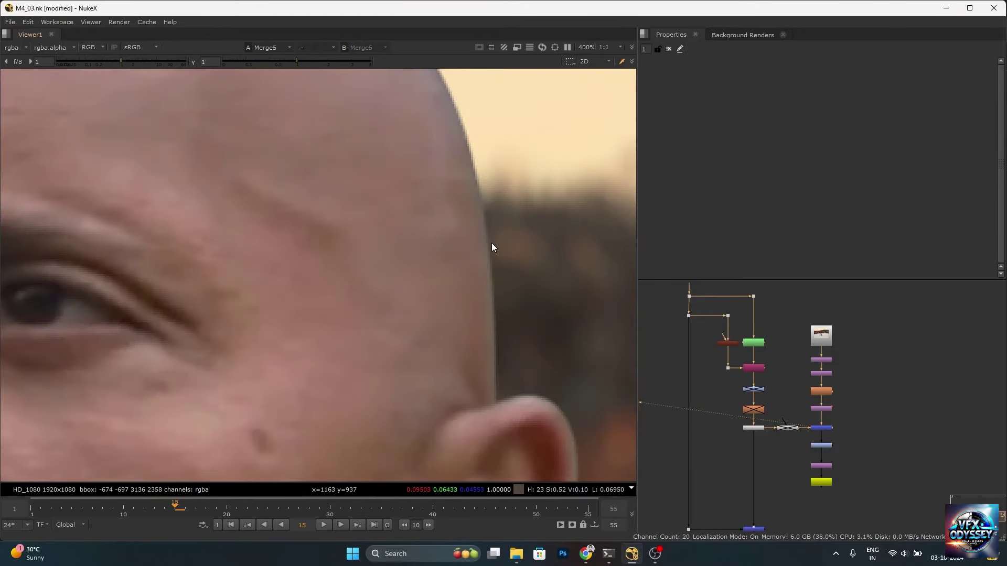
- Examine the edges of the man's shirt along the shoulder and sleeve in the Merge5 composite
scroll(492, 243, down, 8)
scroll(325, 334, up, 7)
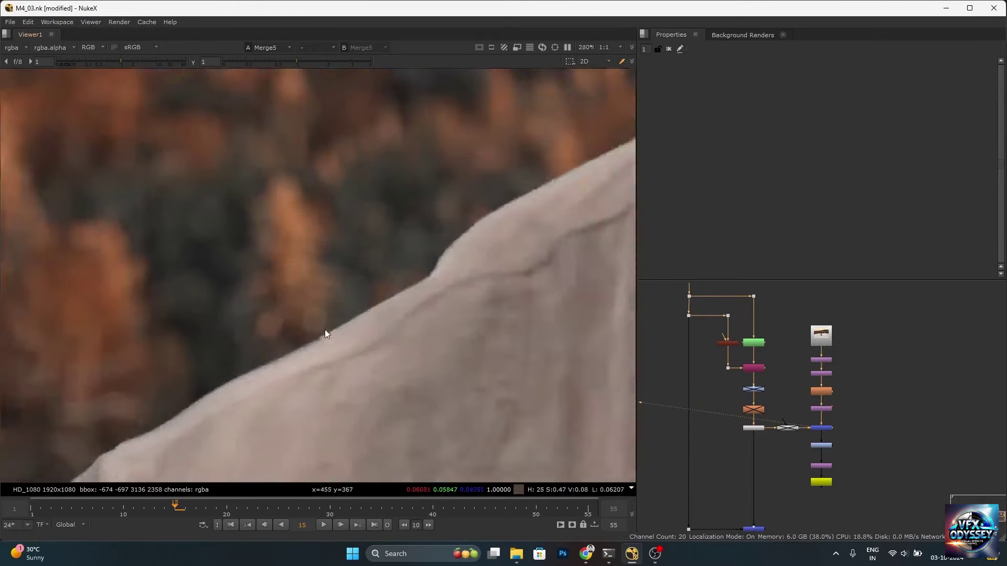
scroll(376, 289, down, 4)
scroll(241, 400, up, 4)
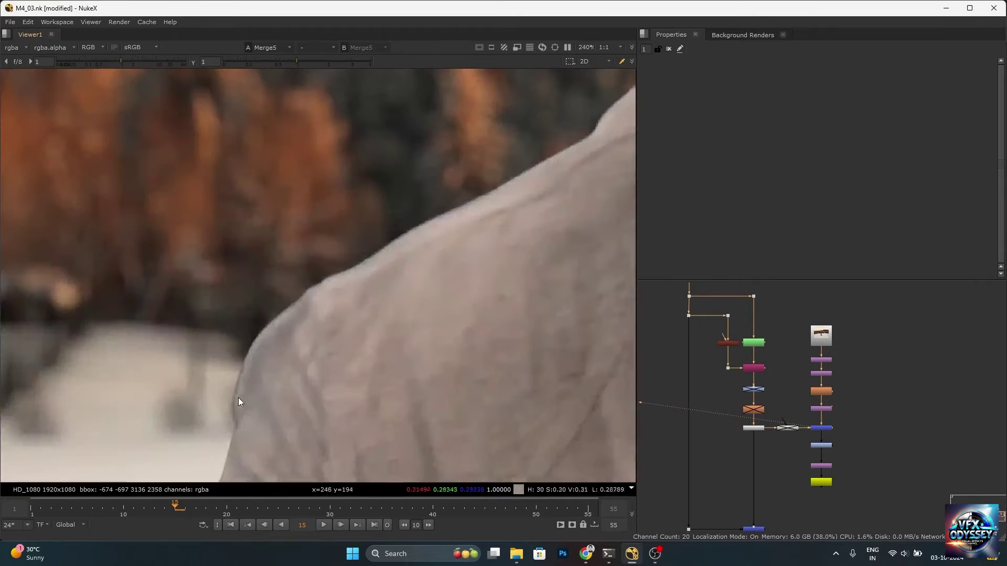
scroll(240, 389, up, 2)
scroll(225, 404, down, 4)
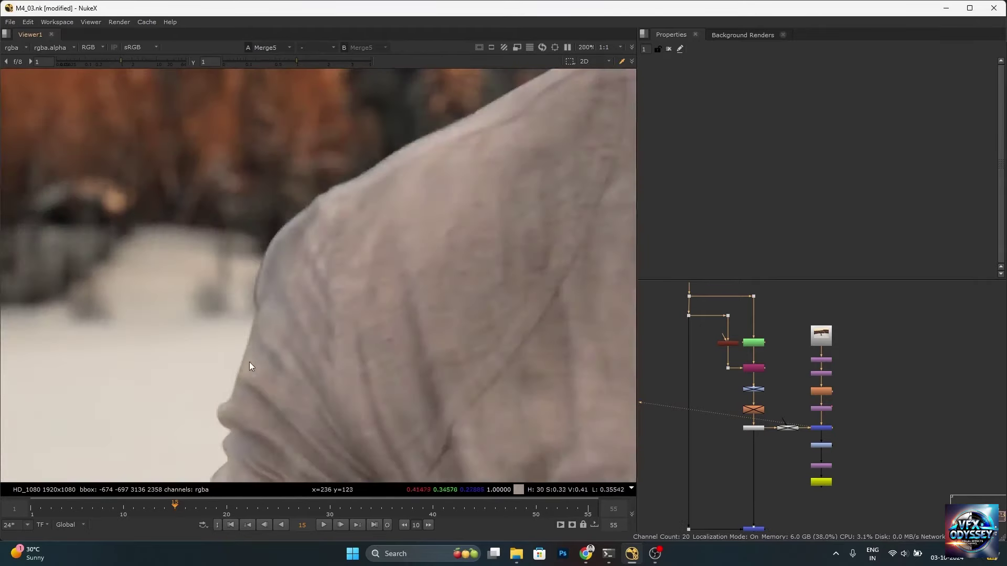
scroll(257, 351, down, 8)
- Enable the FilterErode1 node and view the Premult1 output close up at the man's neck and collar edge
scroll(365, 300, up, 14)
scroll(767, 434, up, 4)
click(737, 375)
key(d)
key(1)
click(747, 420)
key(1)
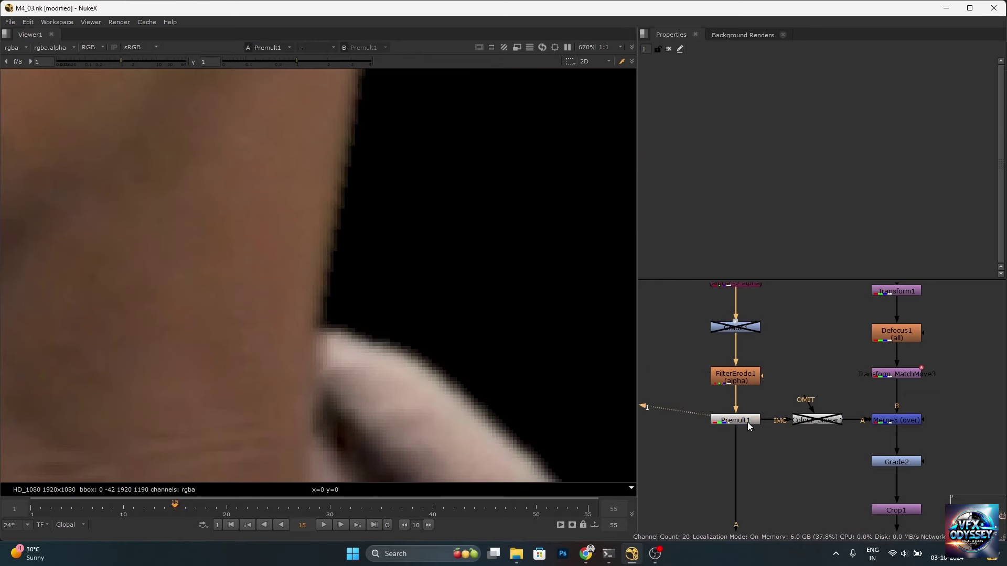
- Toggle FilterErode1 off and on to compare the matte edge, and view the whole cut-out with its properties open
click(738, 375)
key(d)
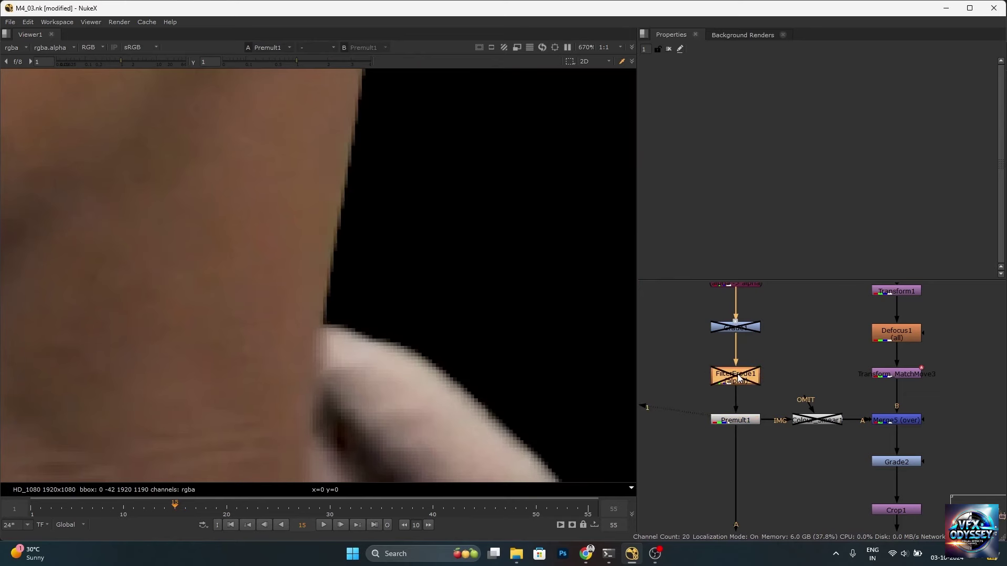
key(d)
scroll(476, 349, down, 8)
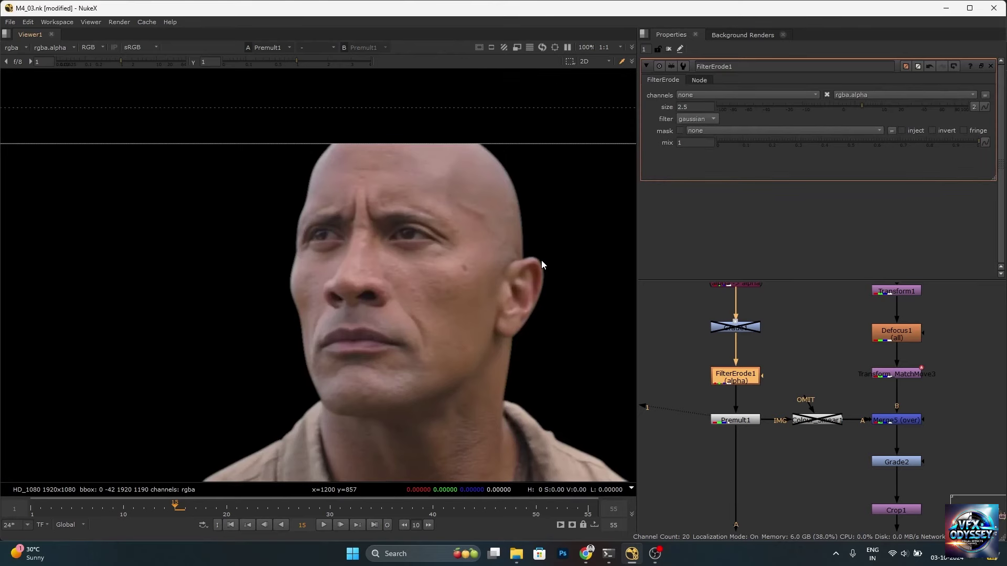
scroll(399, 247, down, 4)
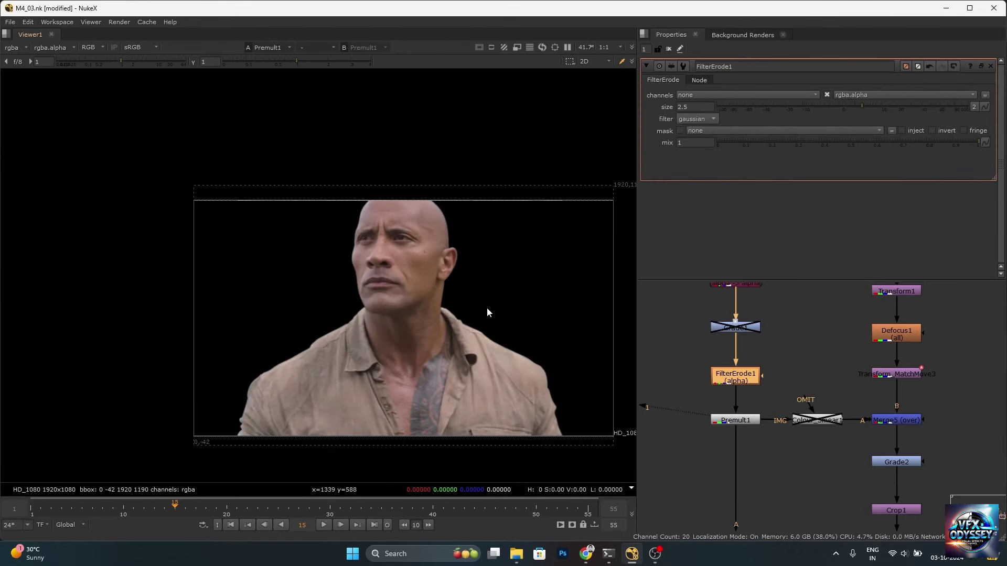